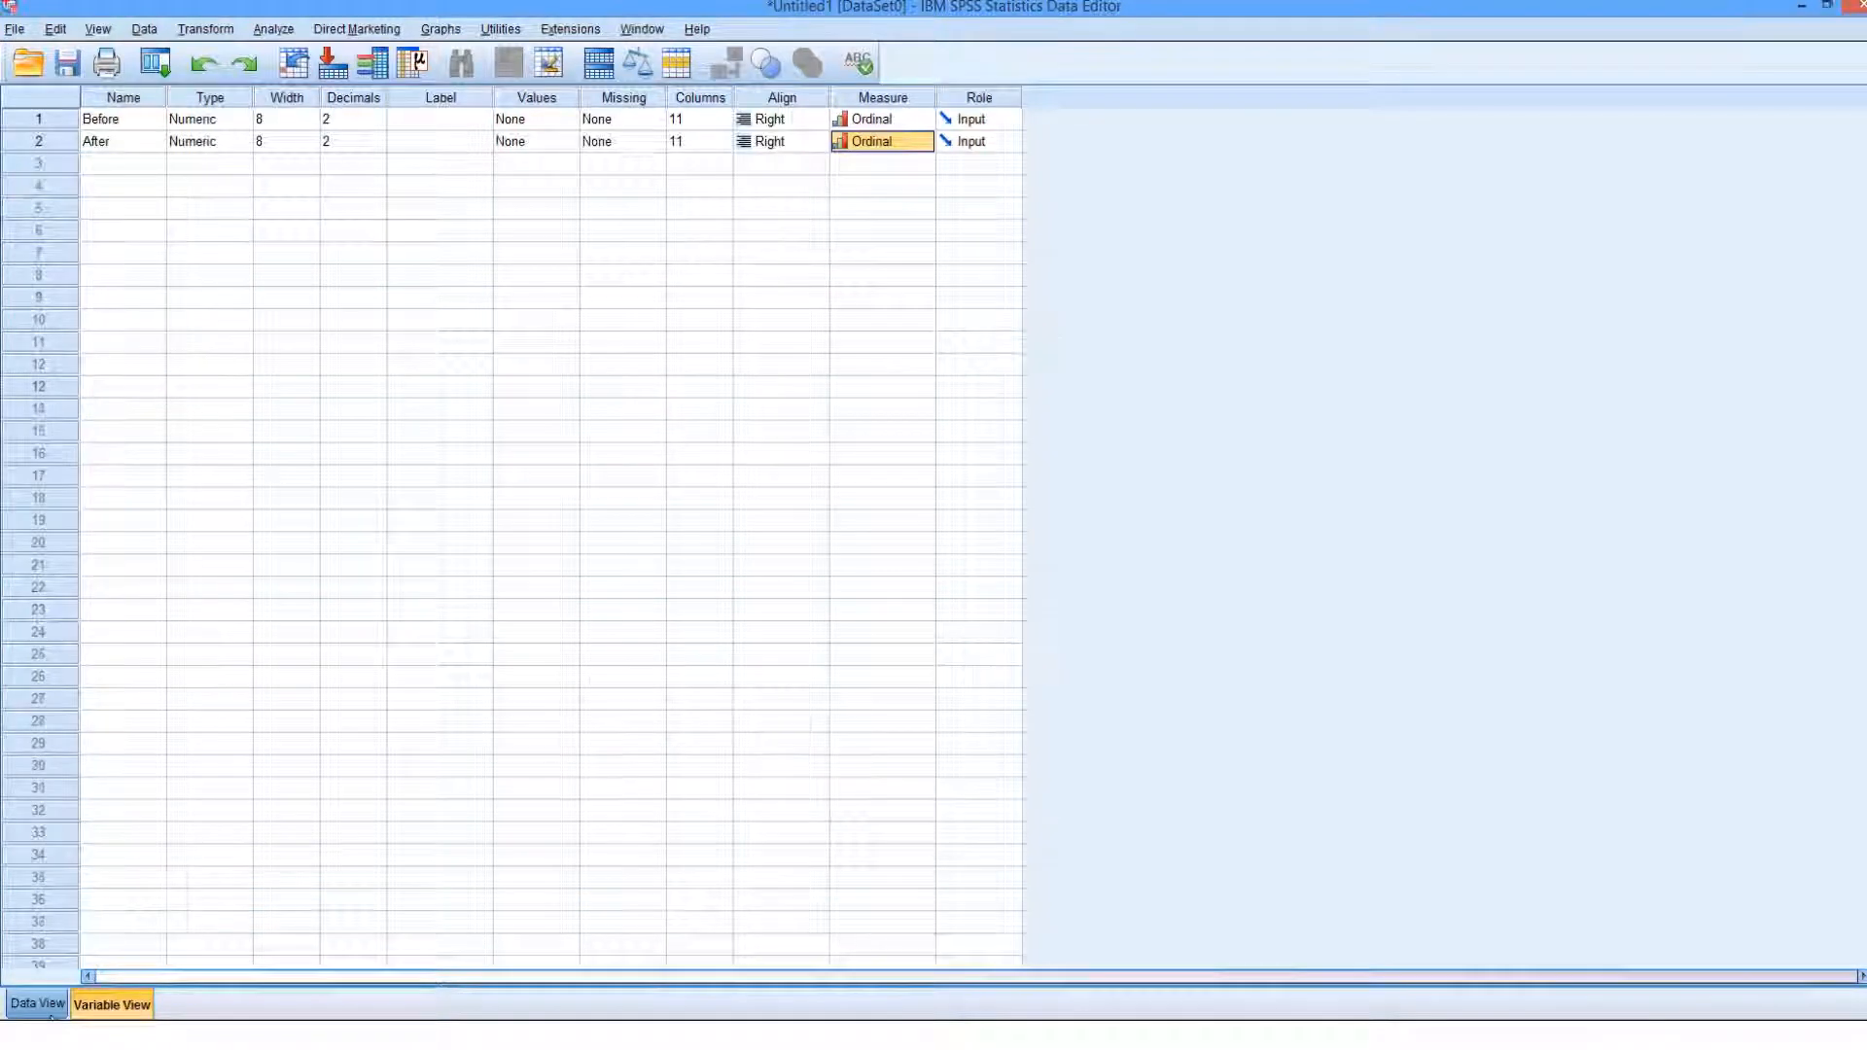
Open the legacy nonparametric test for two related samples from the Before and After data, keeping the data columns uncovered.
left_click(44, 1007)
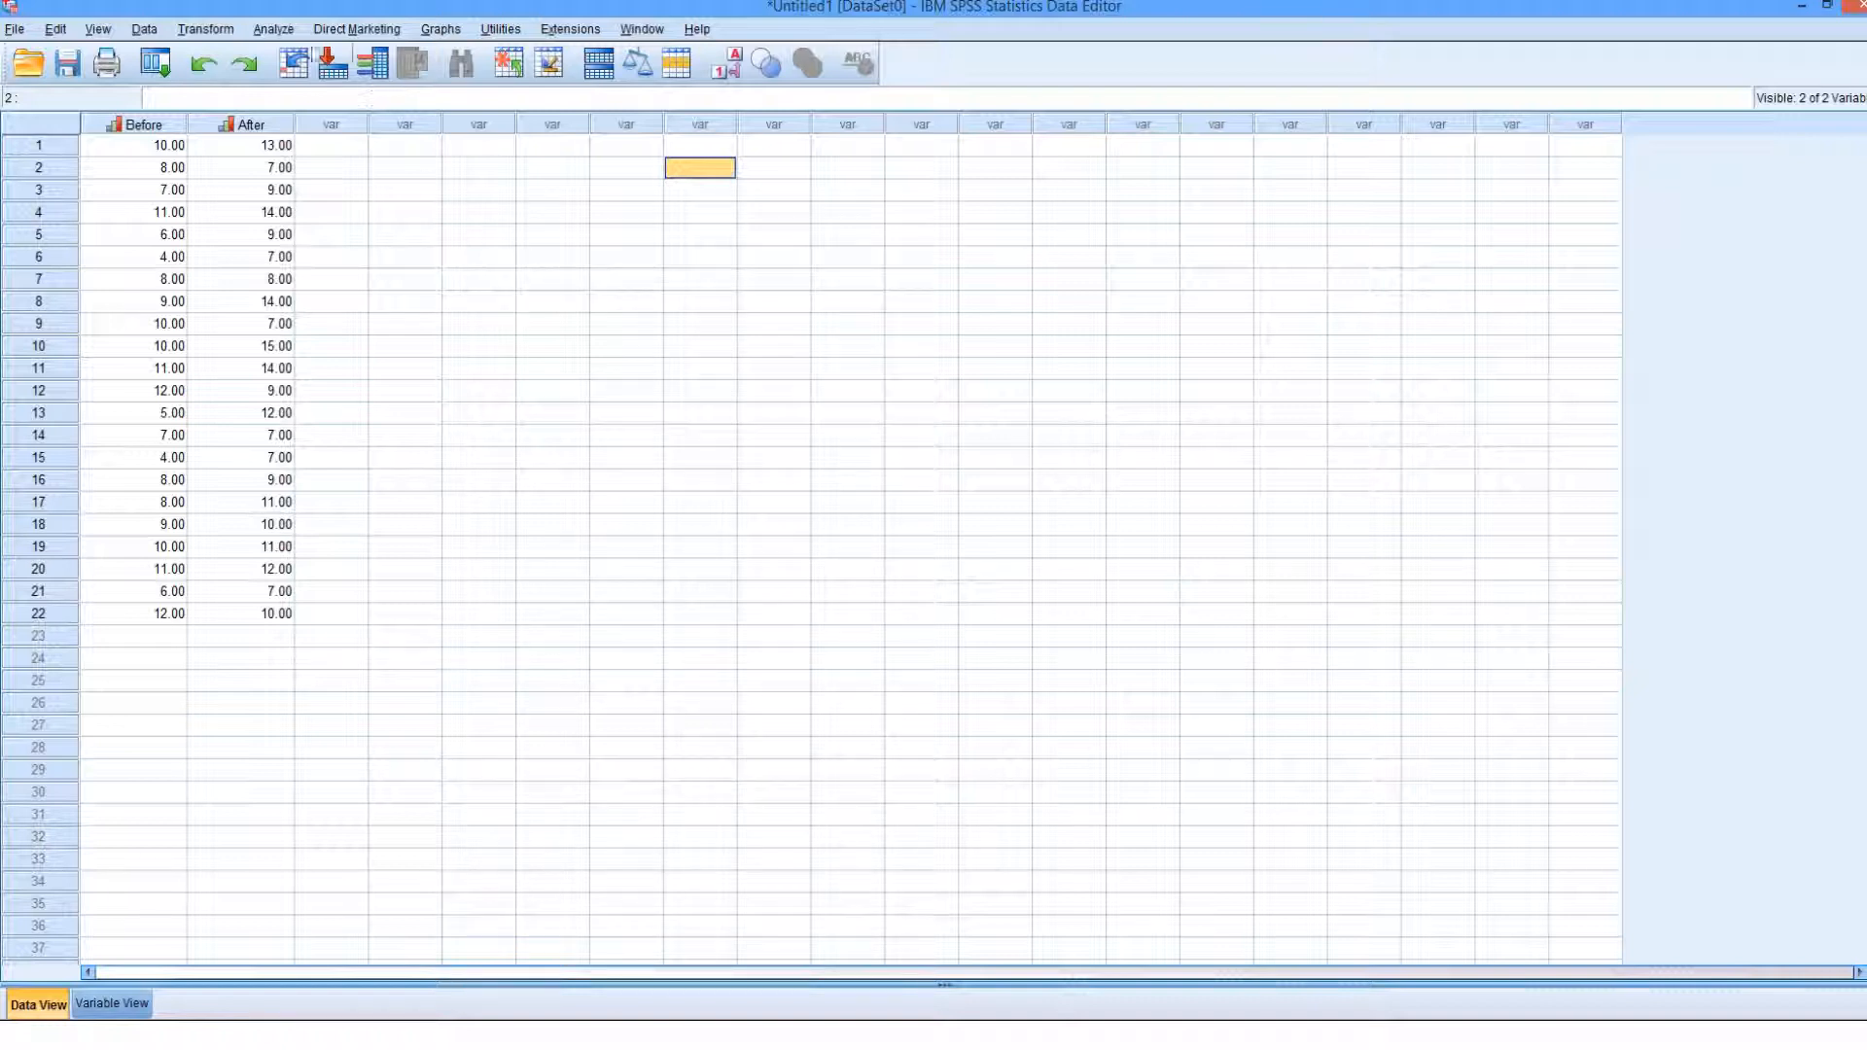
left_click(271, 30)
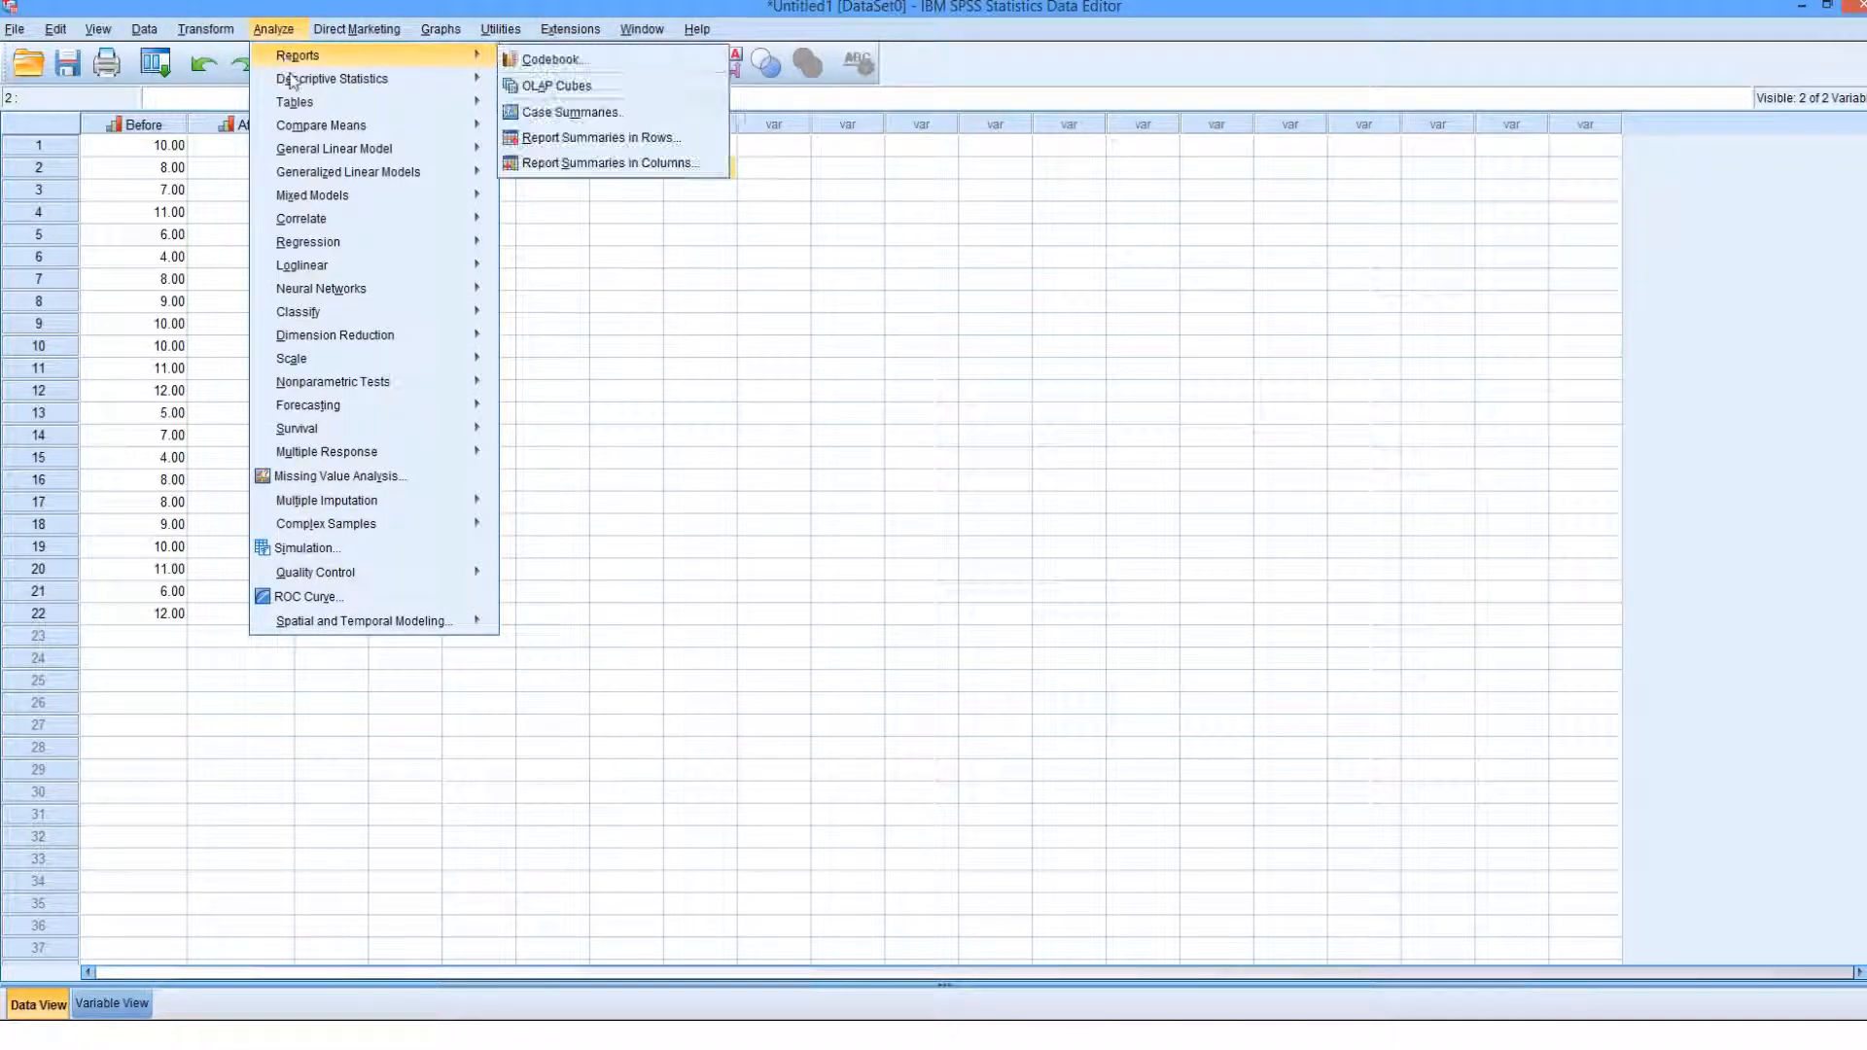
mouse_move(379, 389)
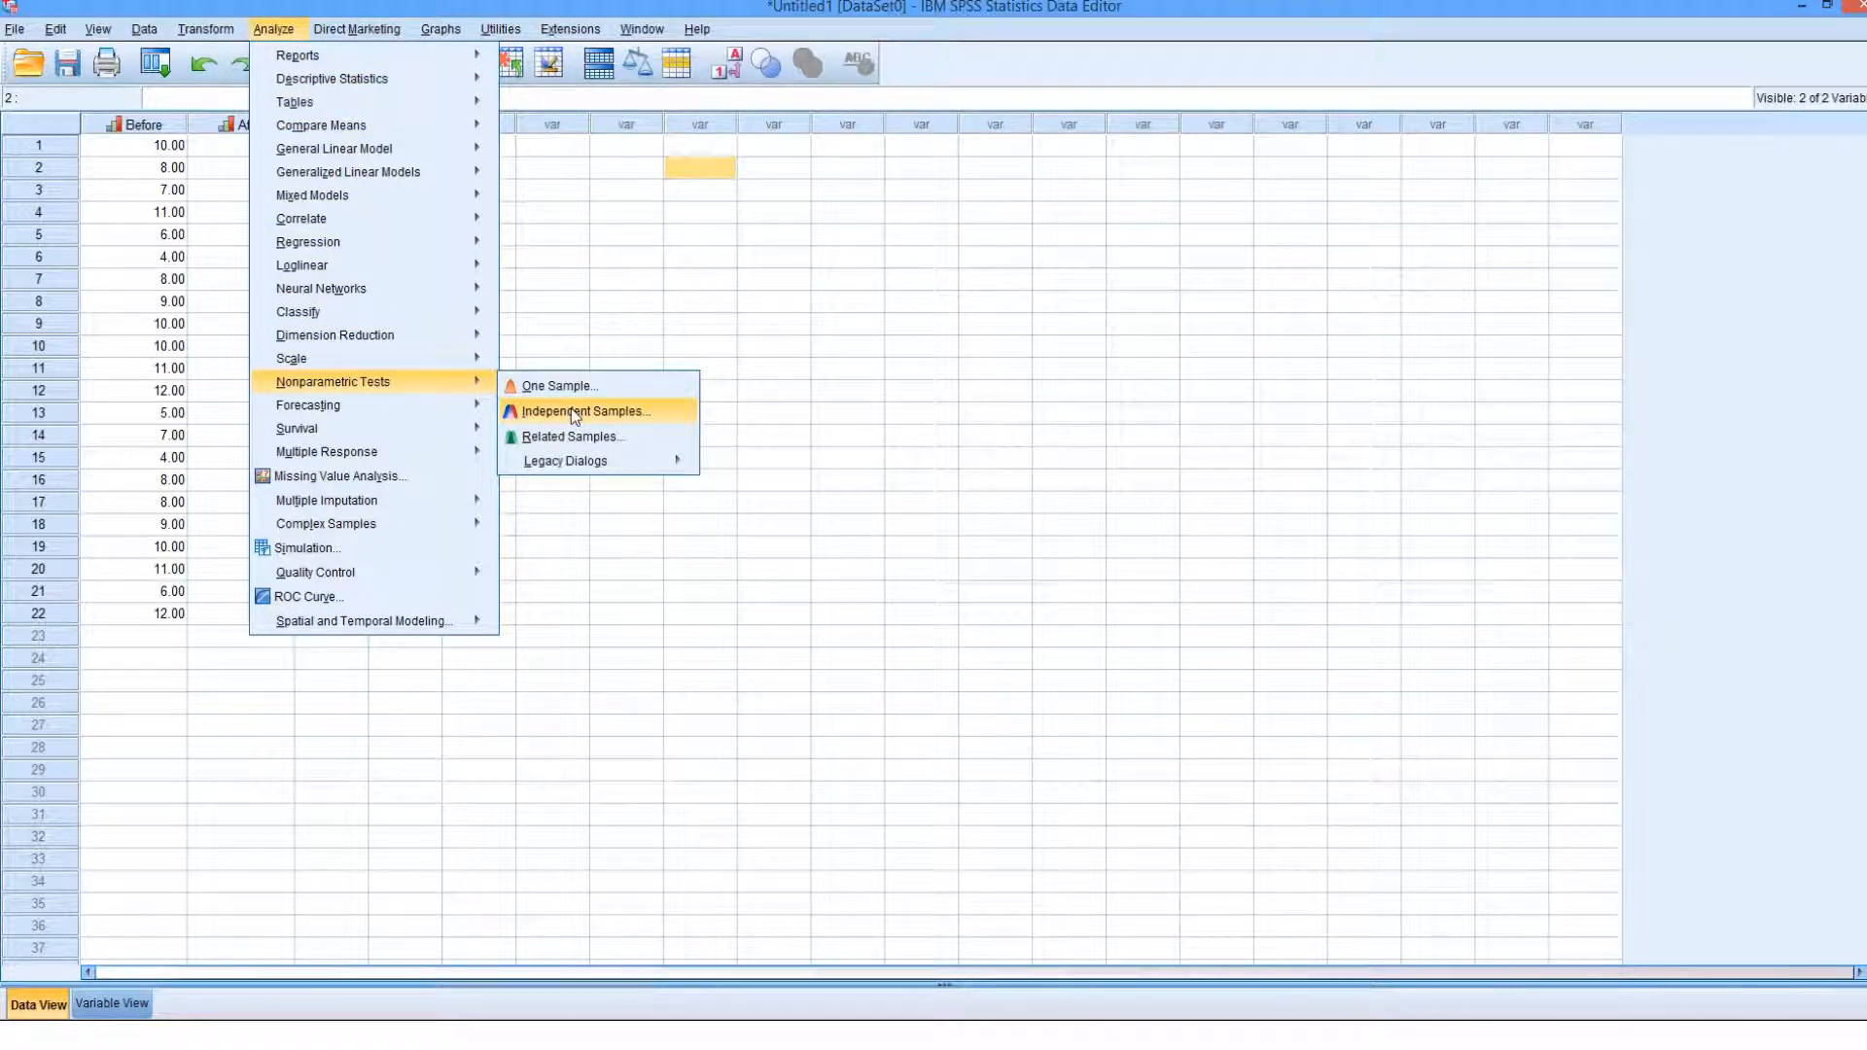
mouse_move(597, 470)
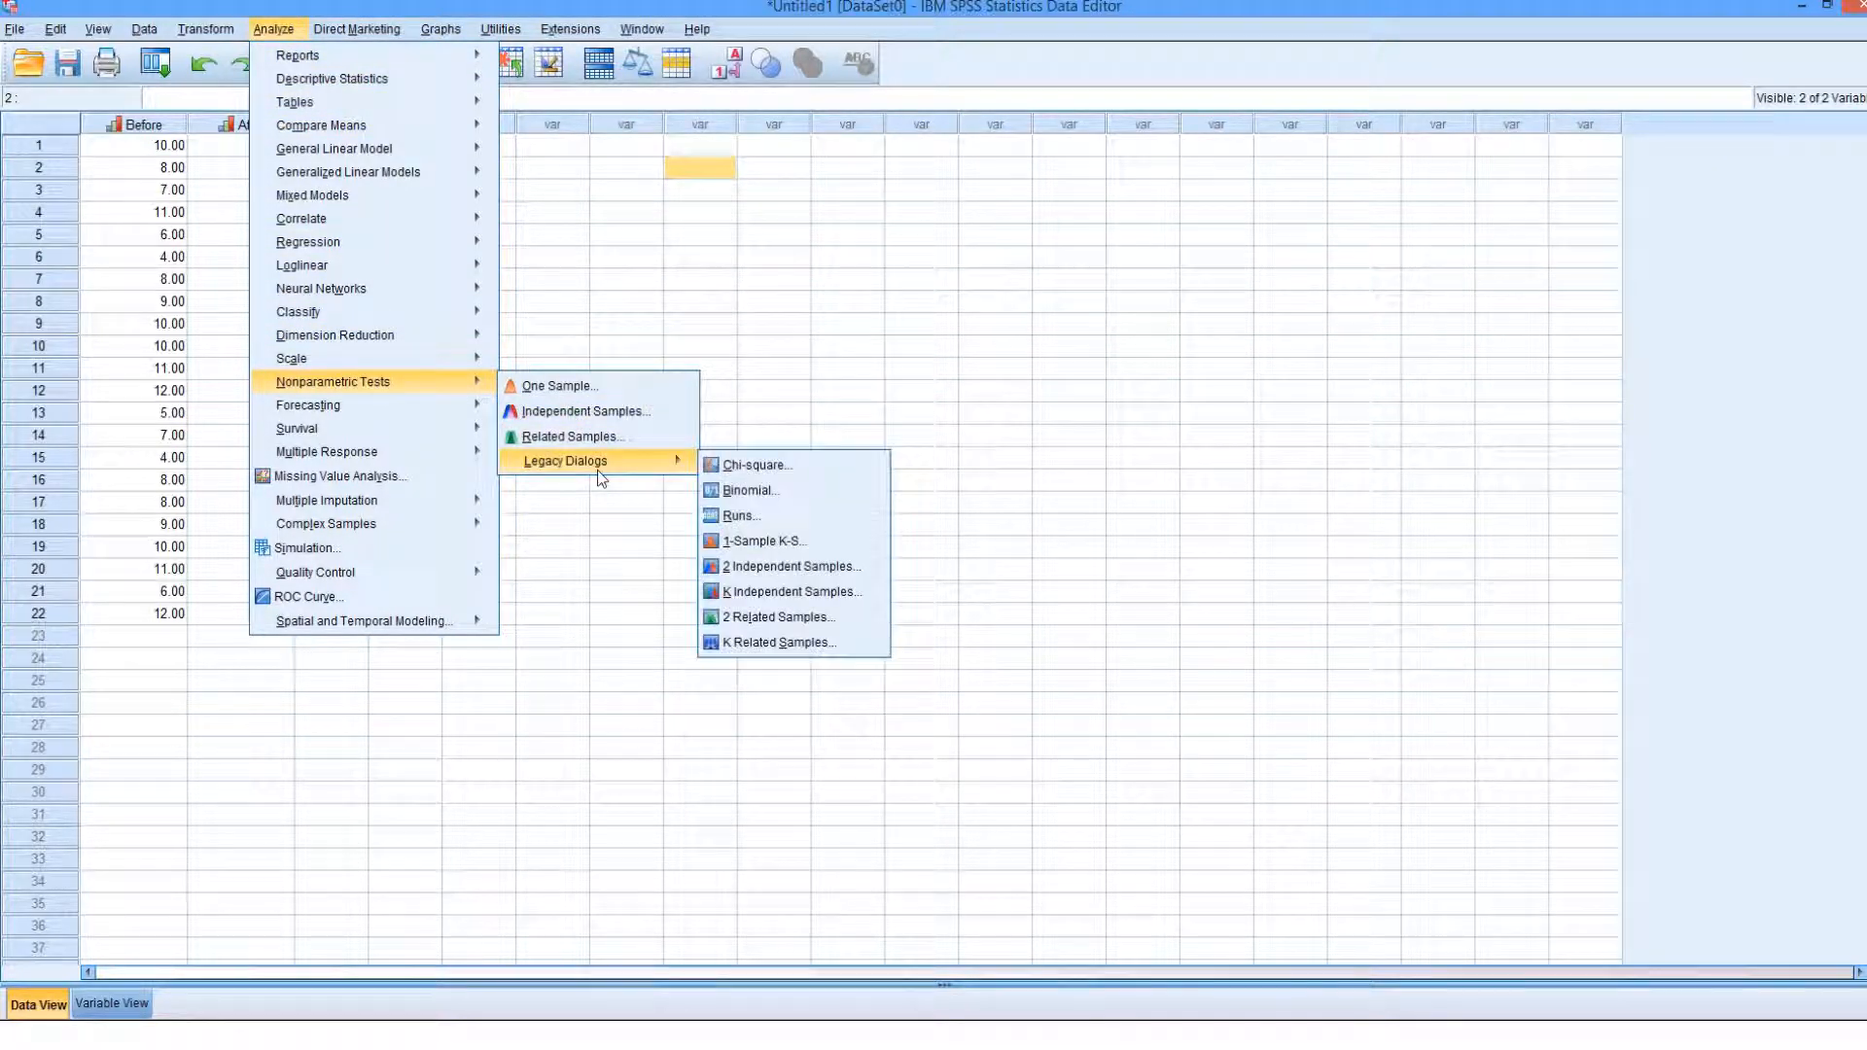
left_click(850, 615)
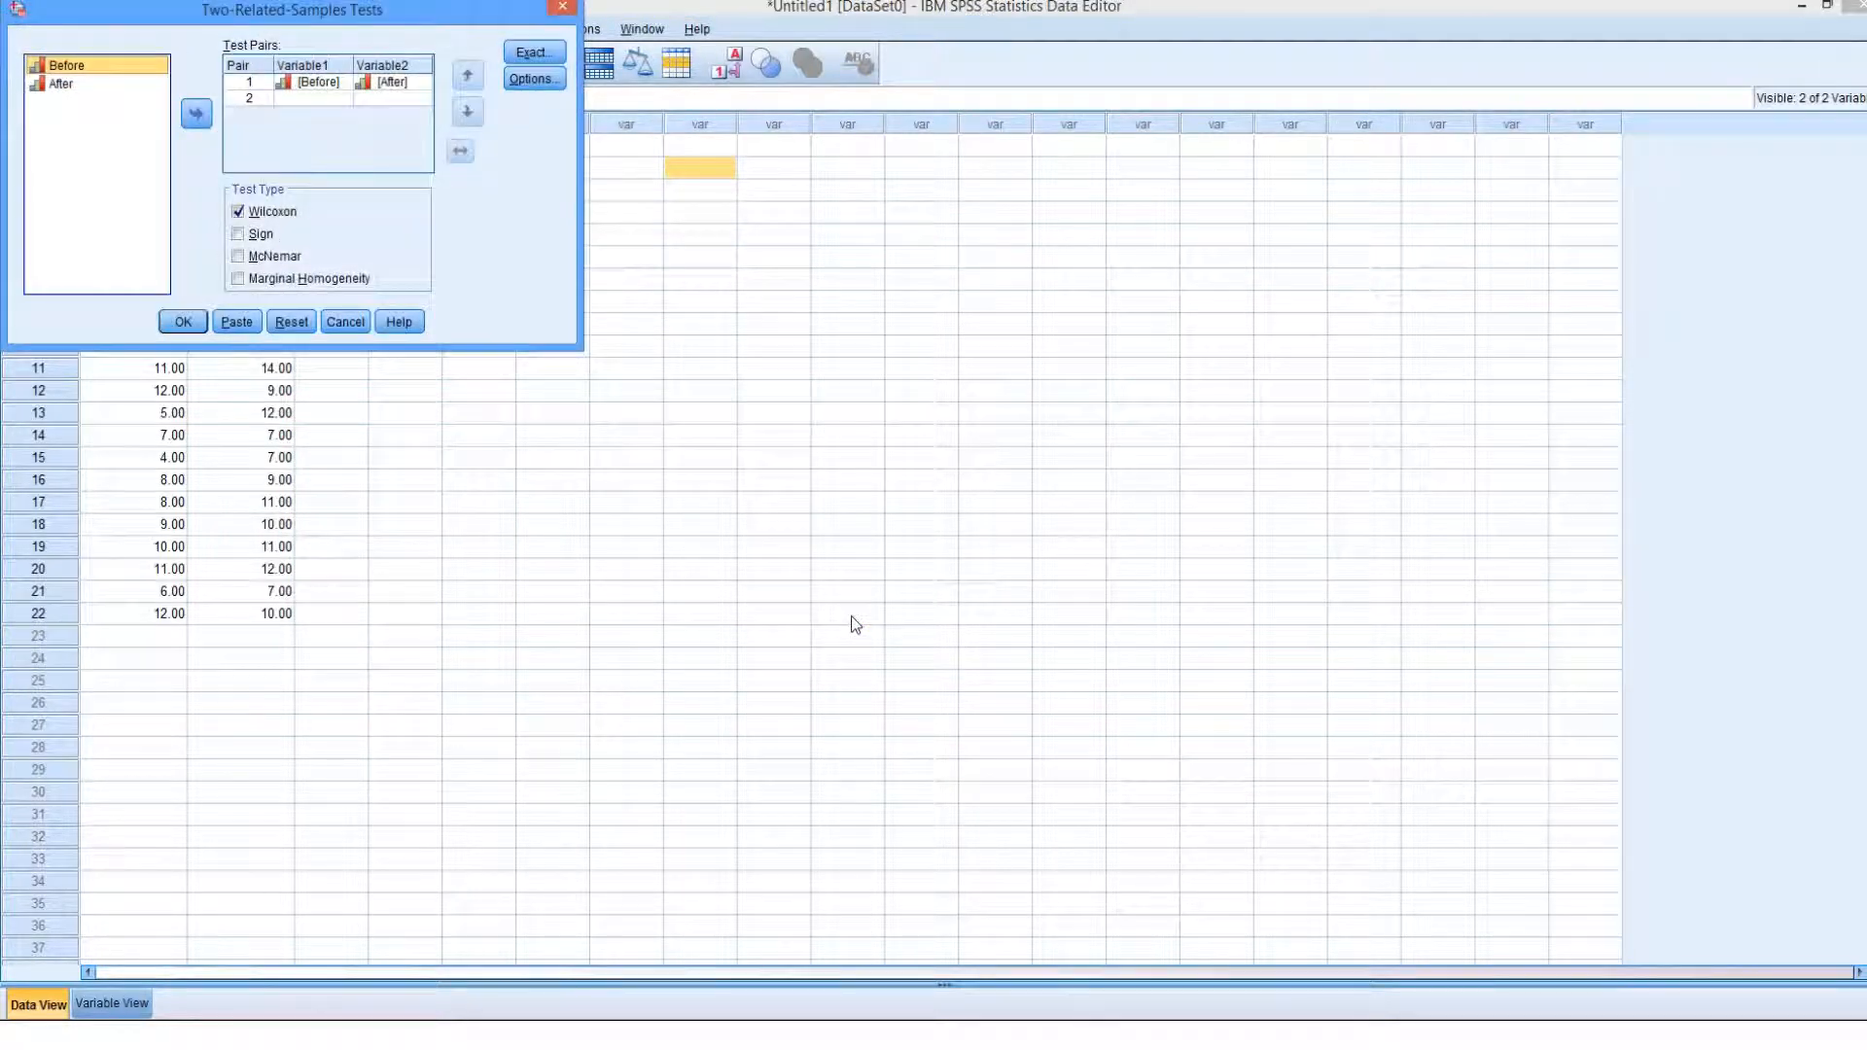
left_click_drag(360, 24, 918, 314)
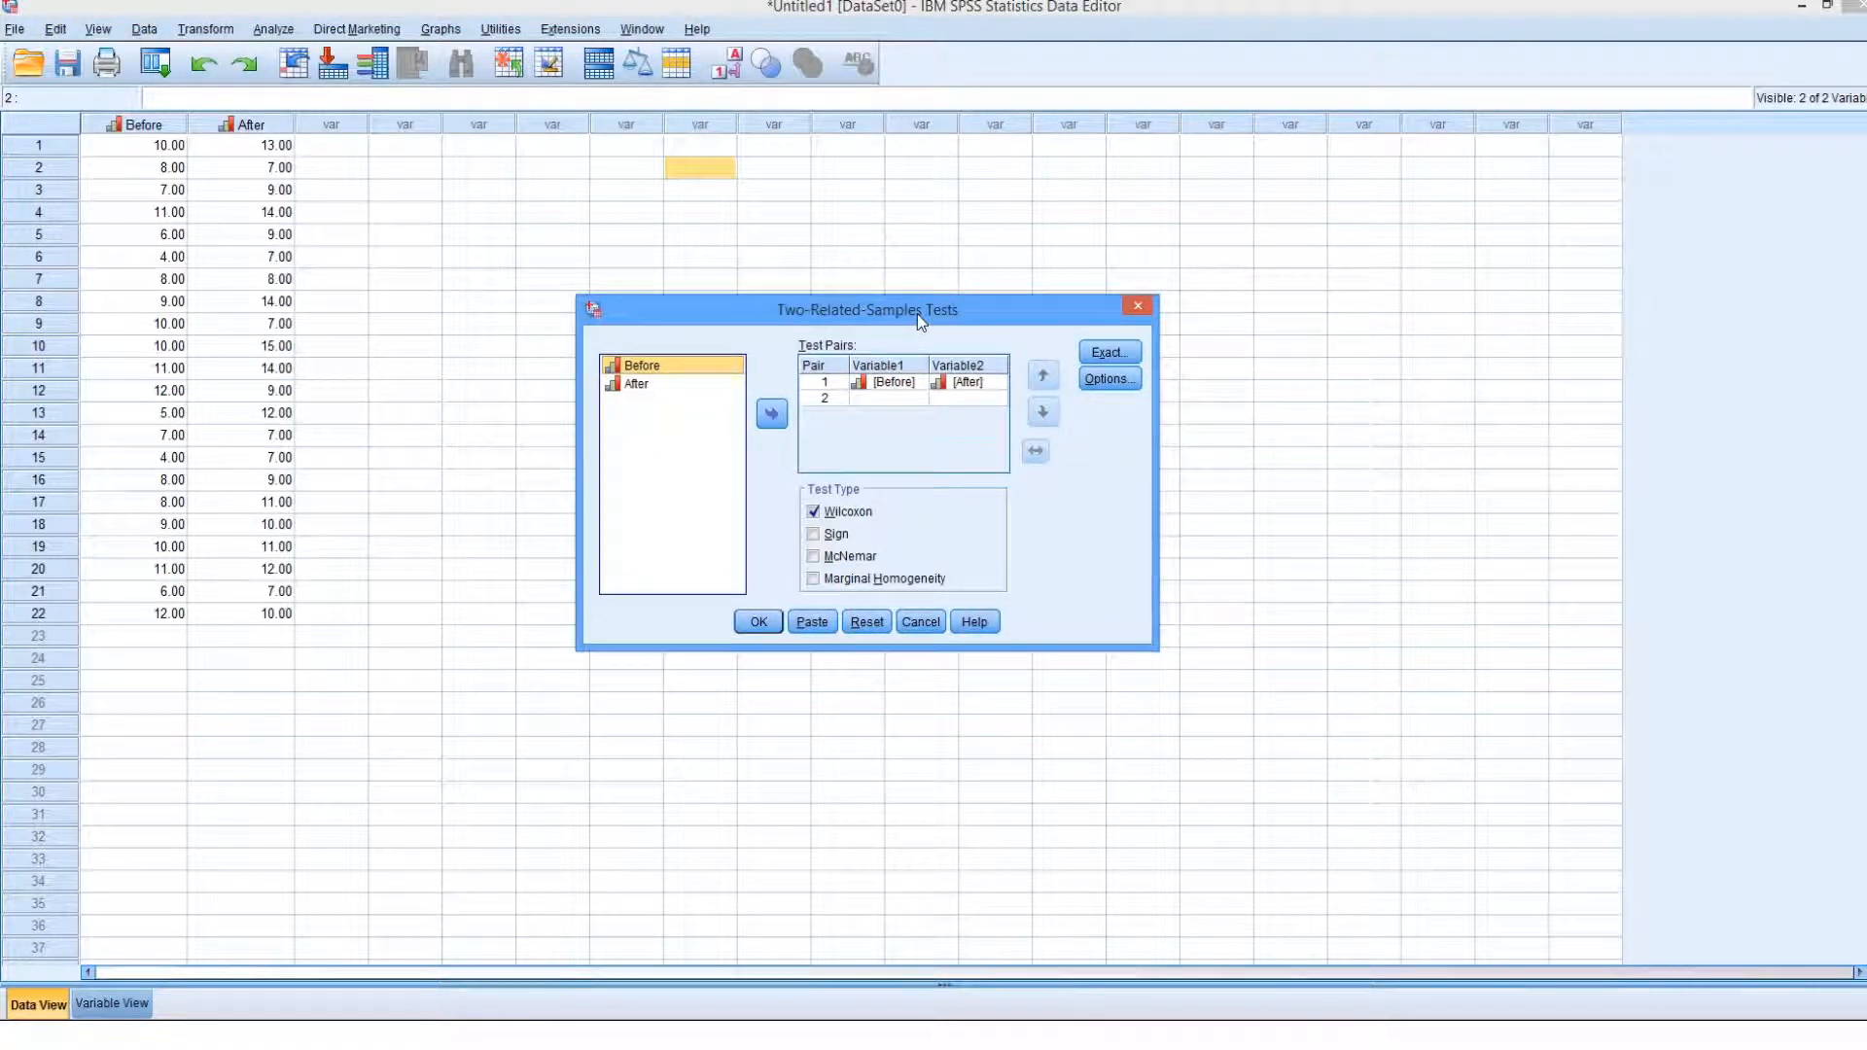
Clear the existing test pair and pair Before as Variable1 with After as Variable2 again.
left_click(901, 385)
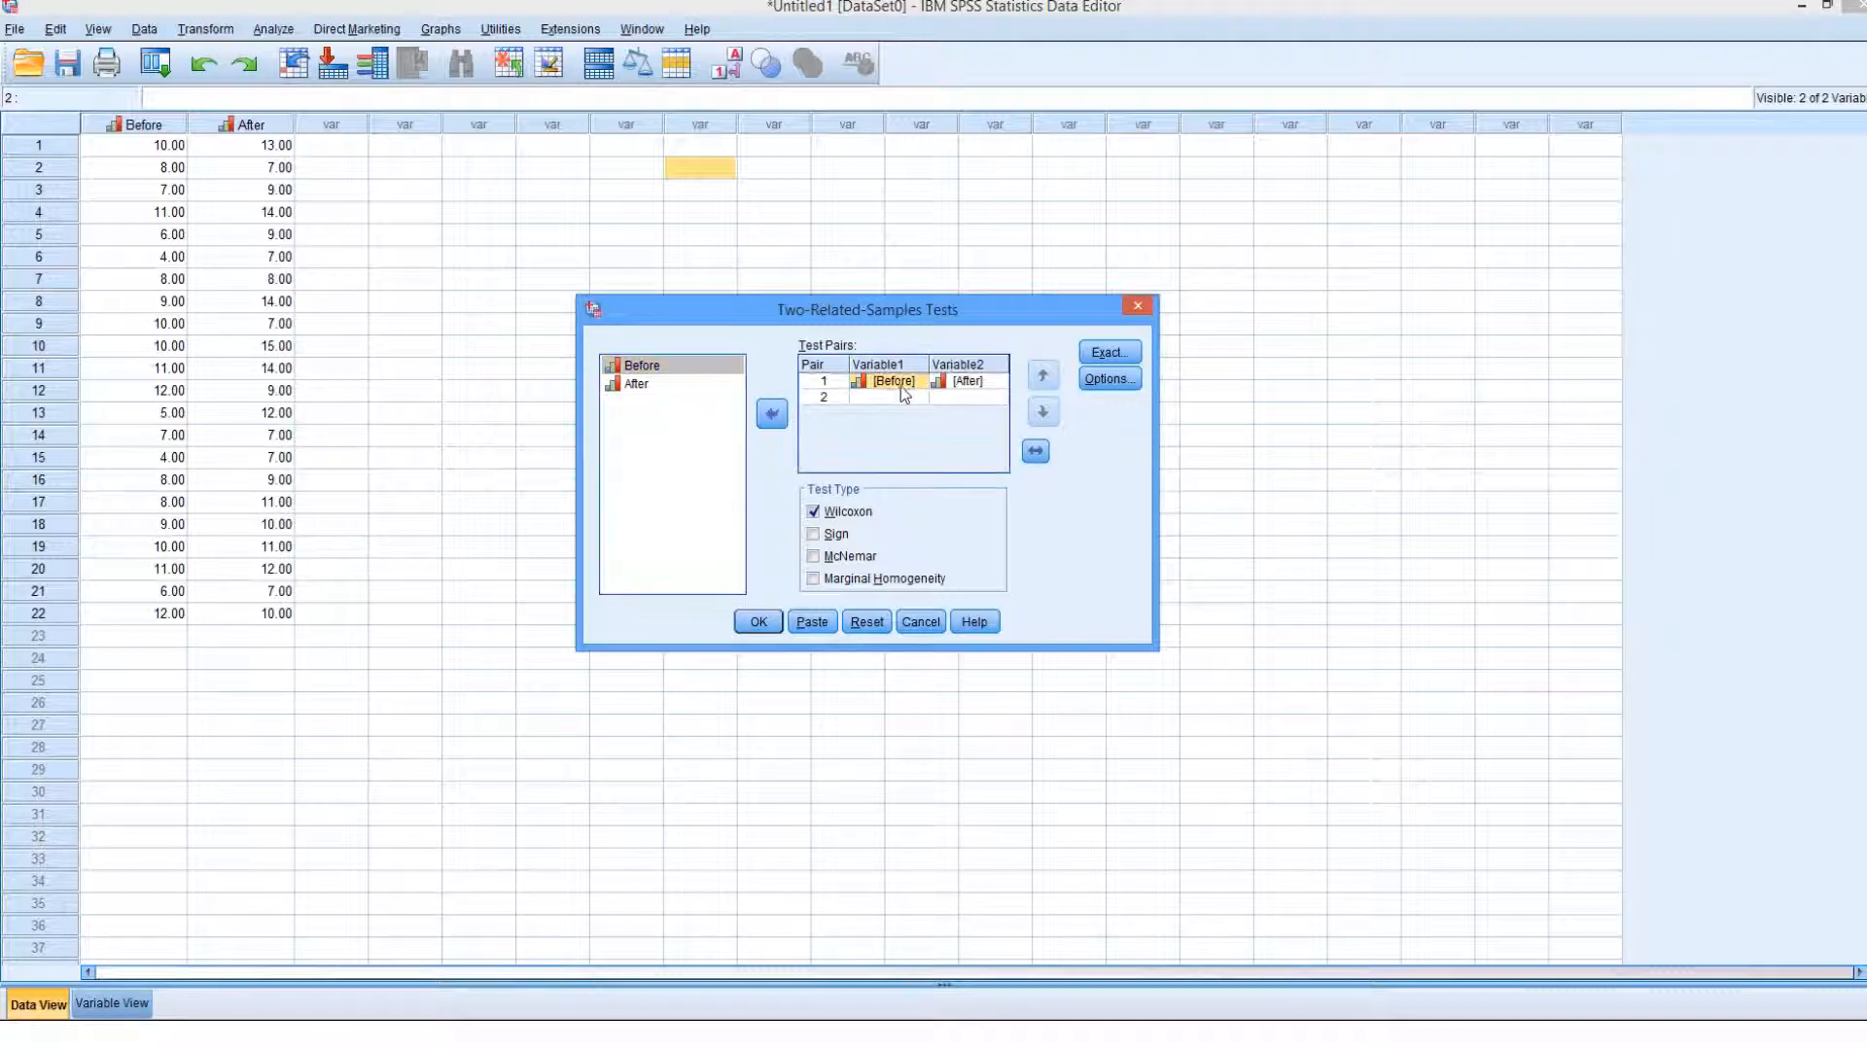
left_click(771, 413)
left_click(967, 383)
left_click(771, 414)
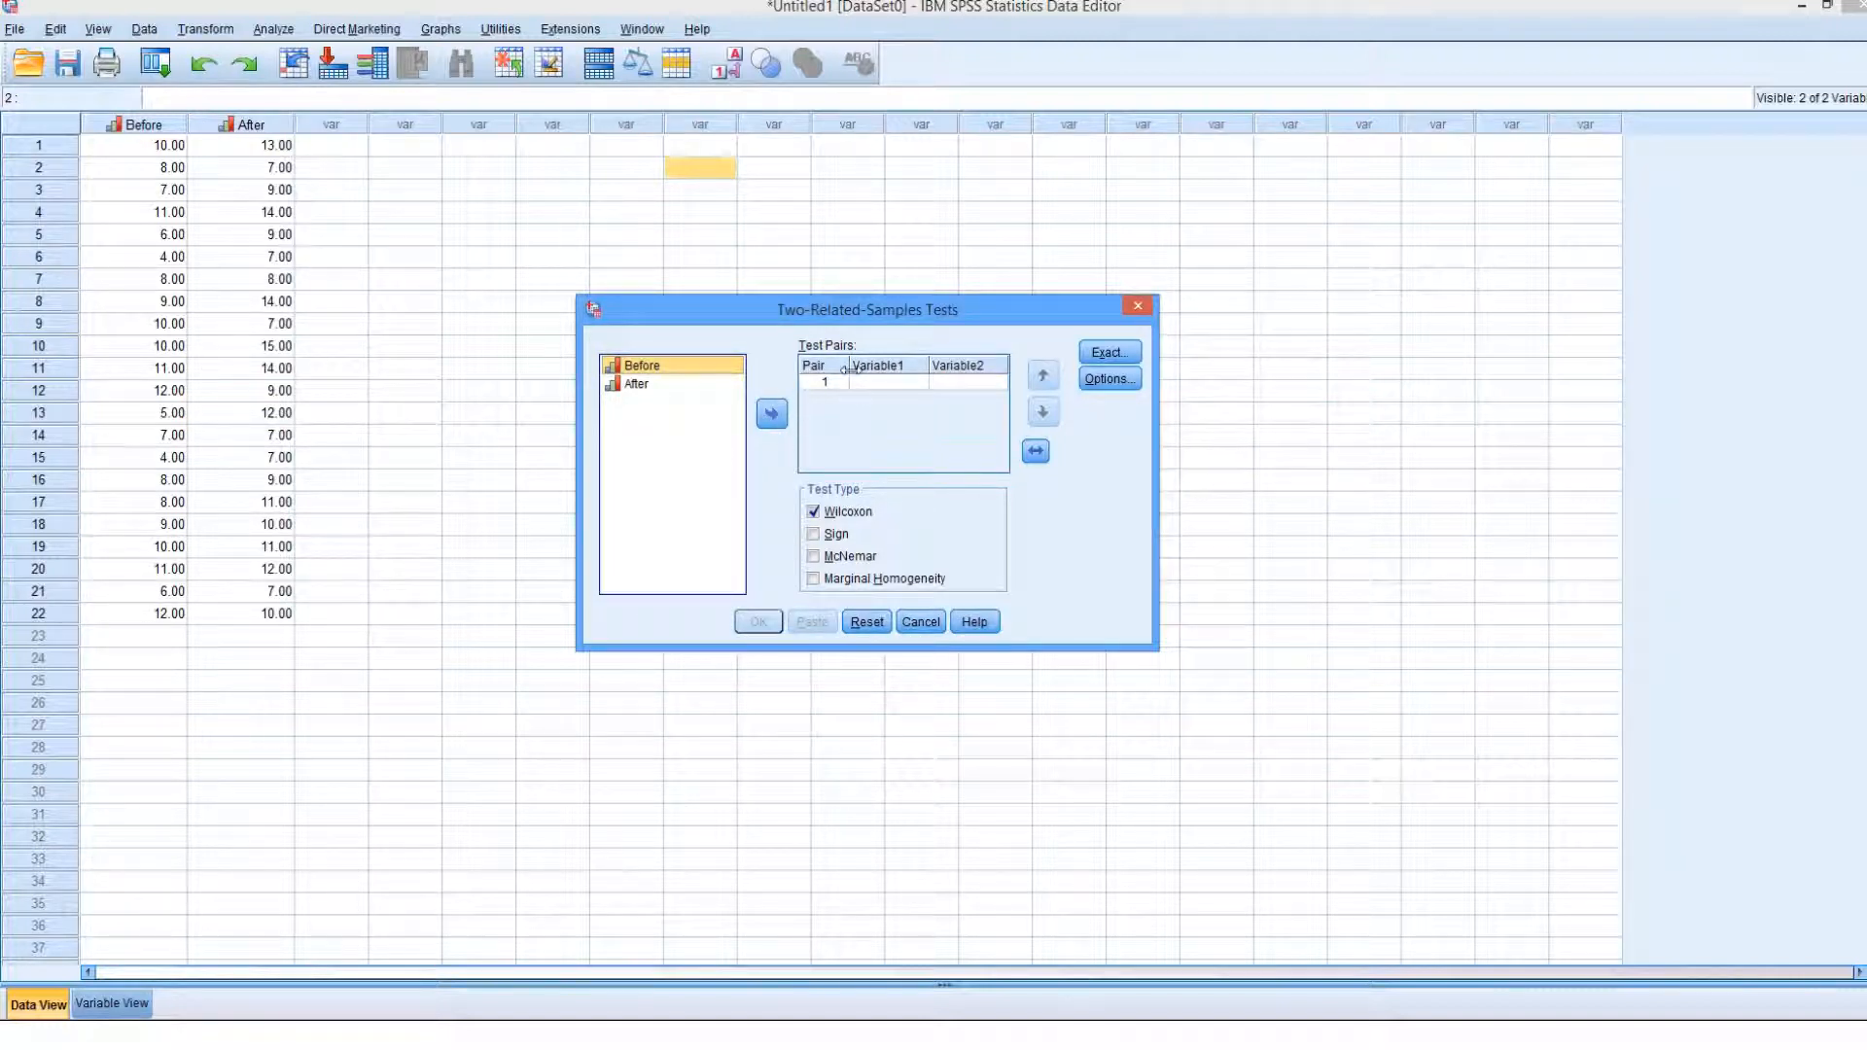
left_click(771, 413)
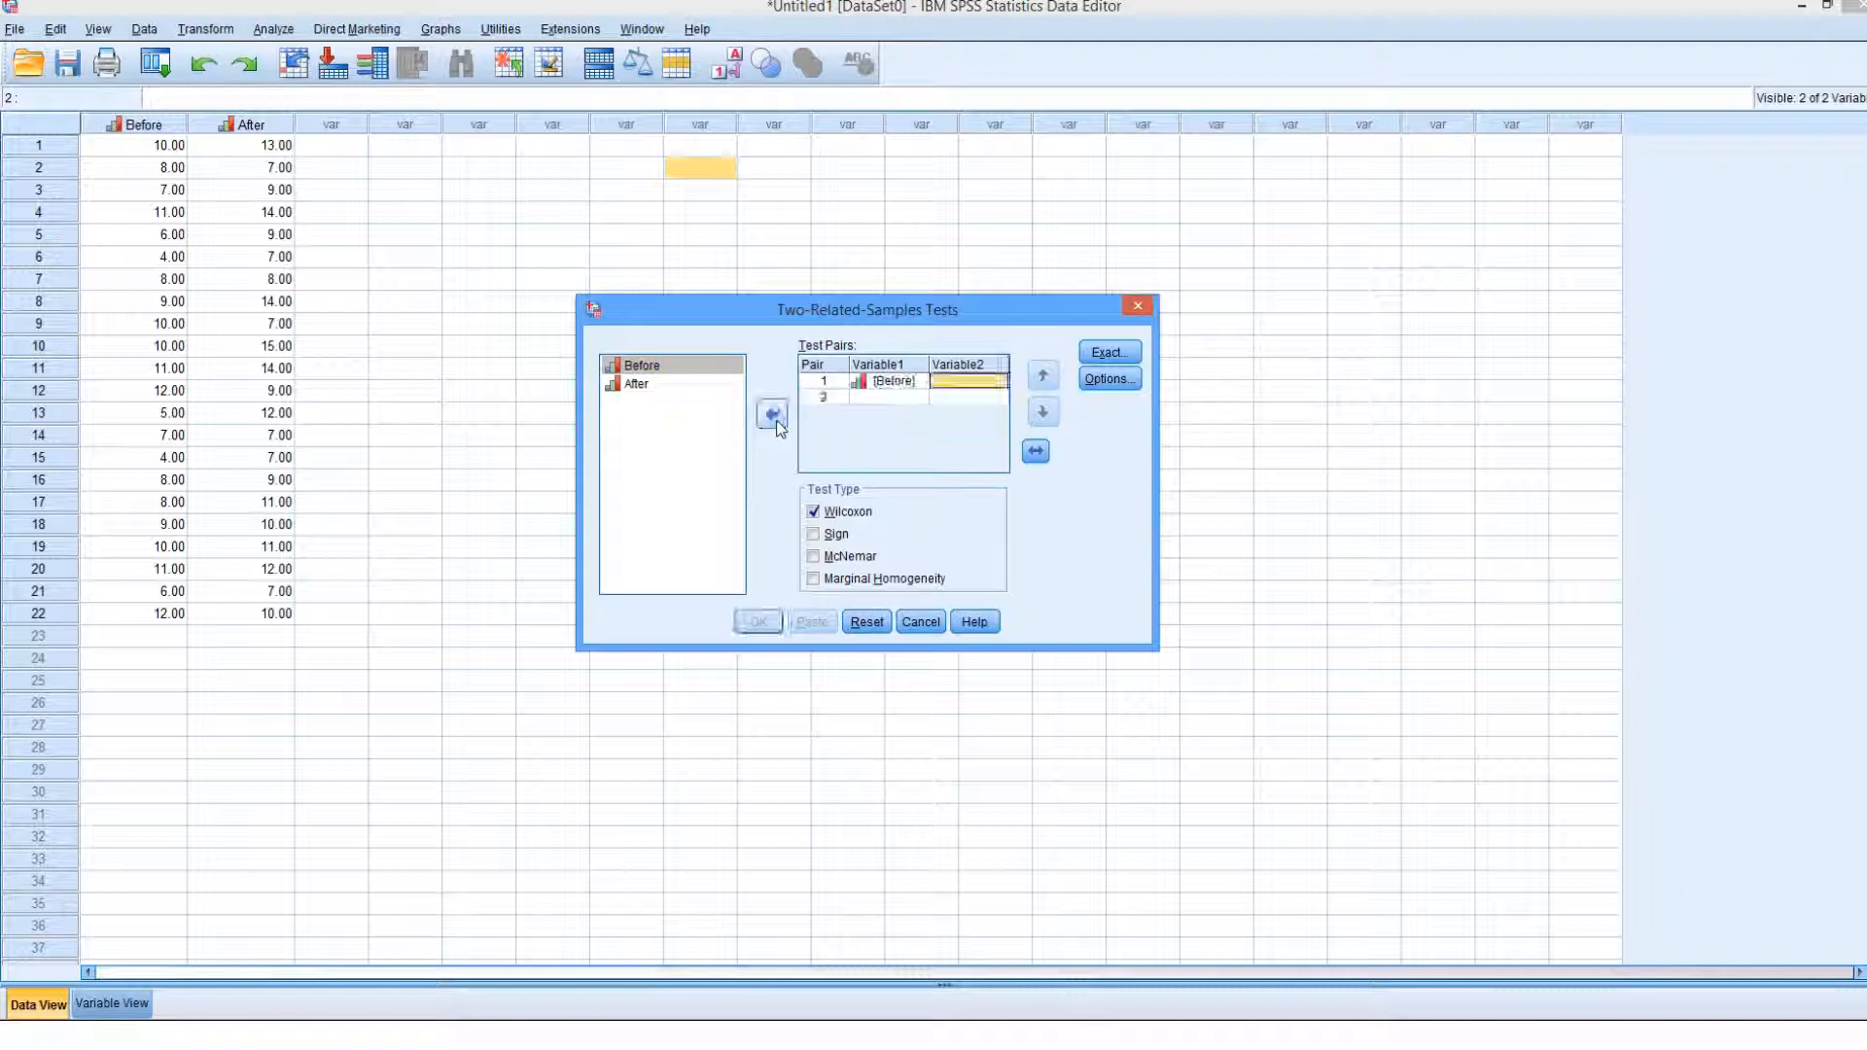
left_click(617, 388)
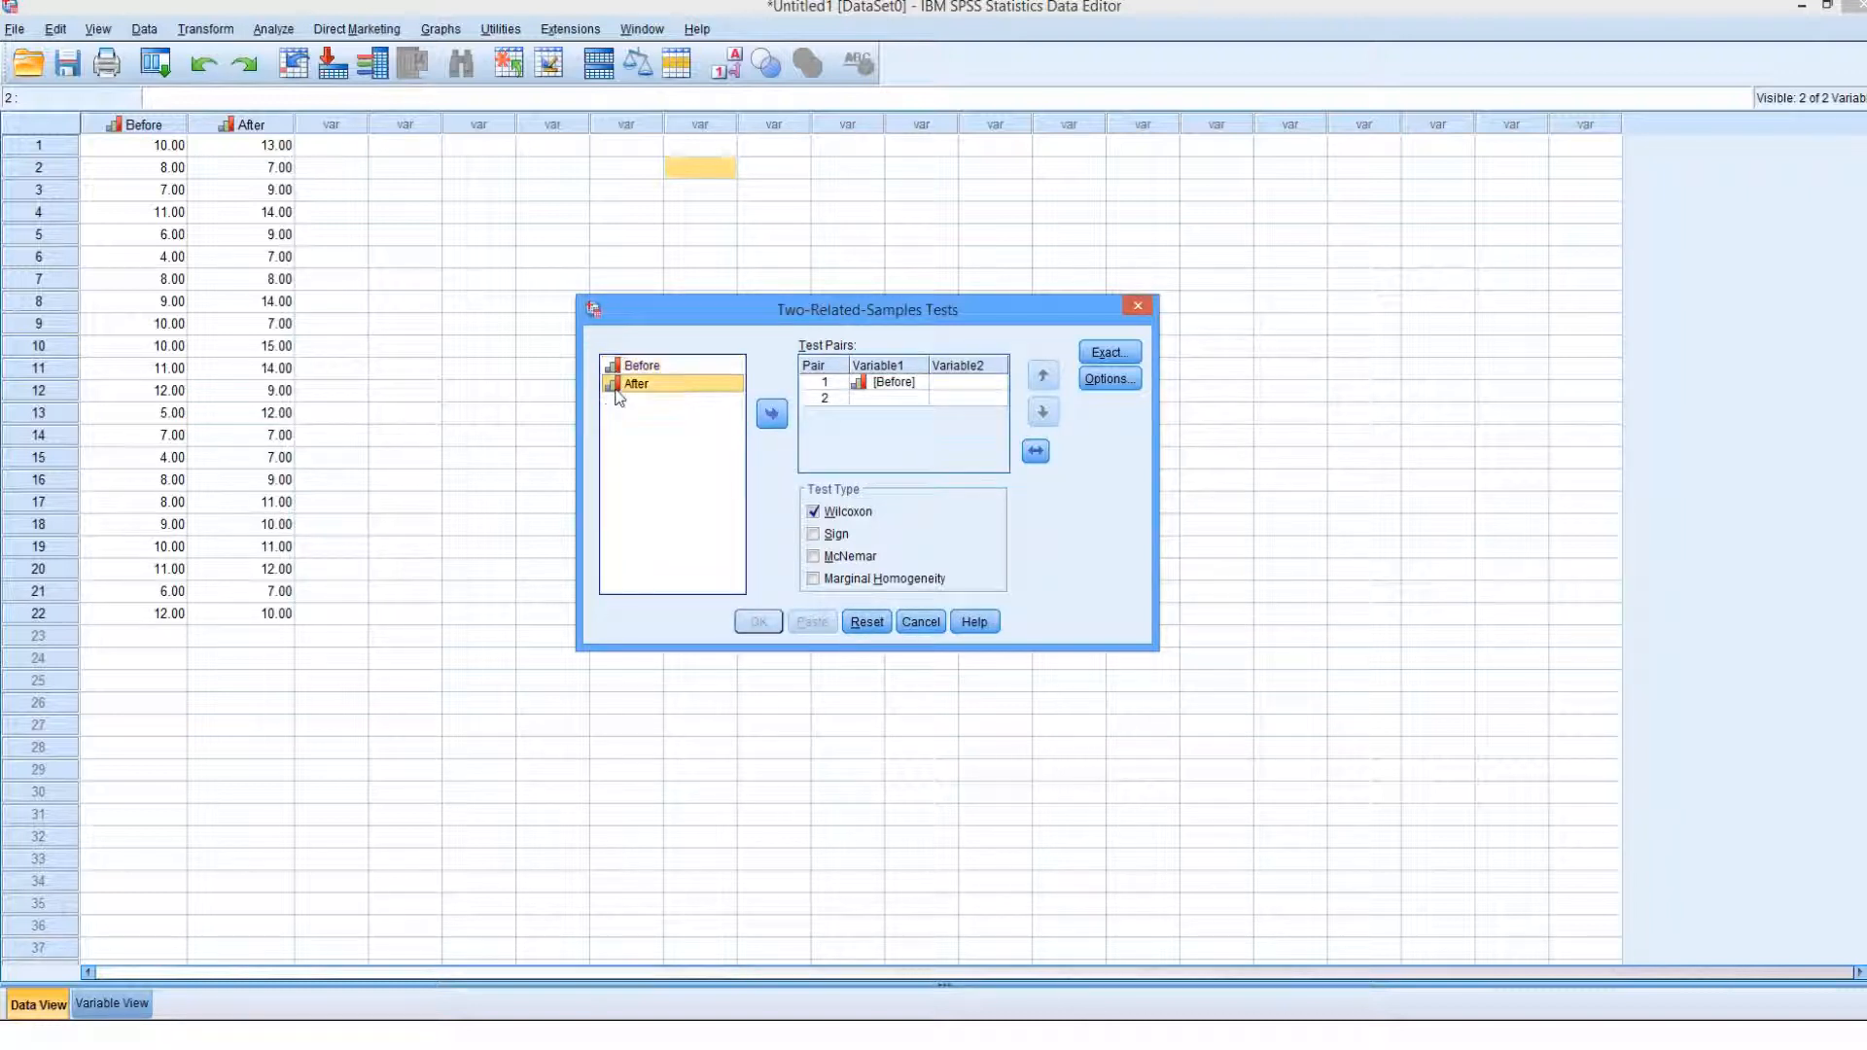
left_click(771, 416)
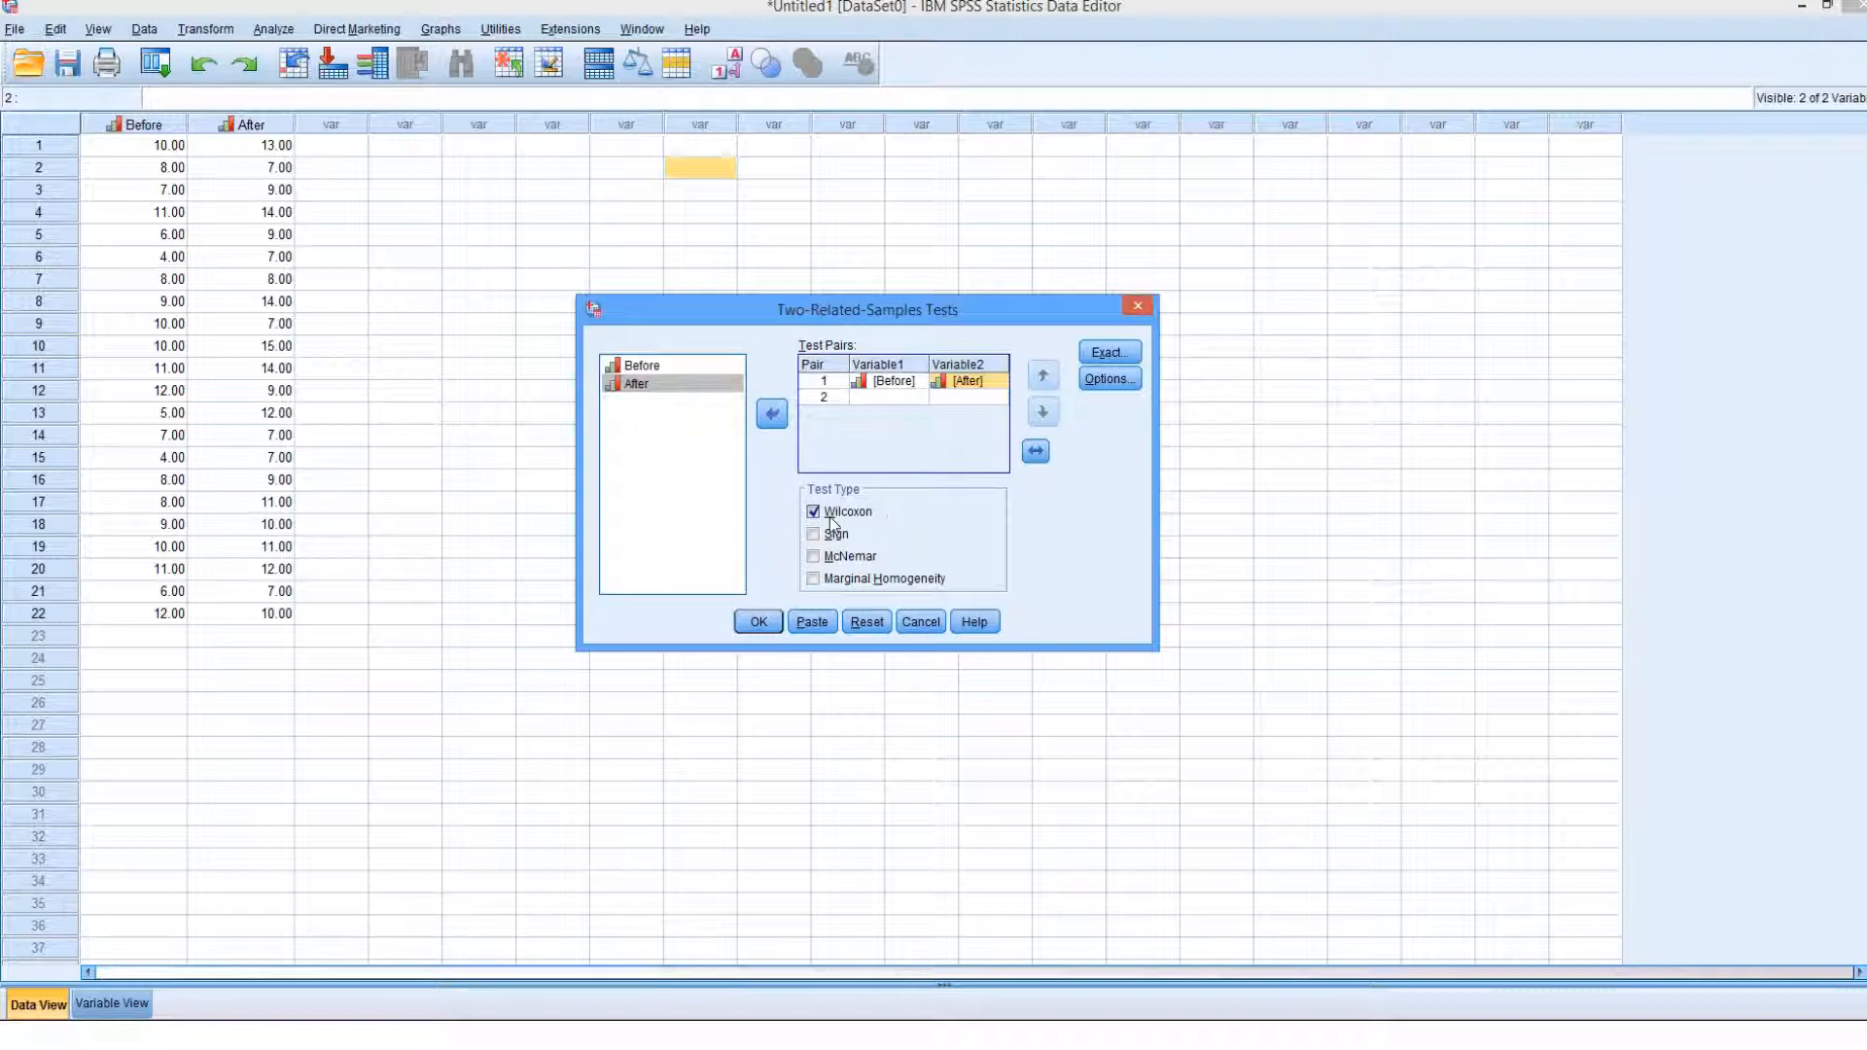
Run the Wilcoxon test on the Before and After pair with descriptive statistics included and missing cases excluded test-by-test.
left_click(1096, 386)
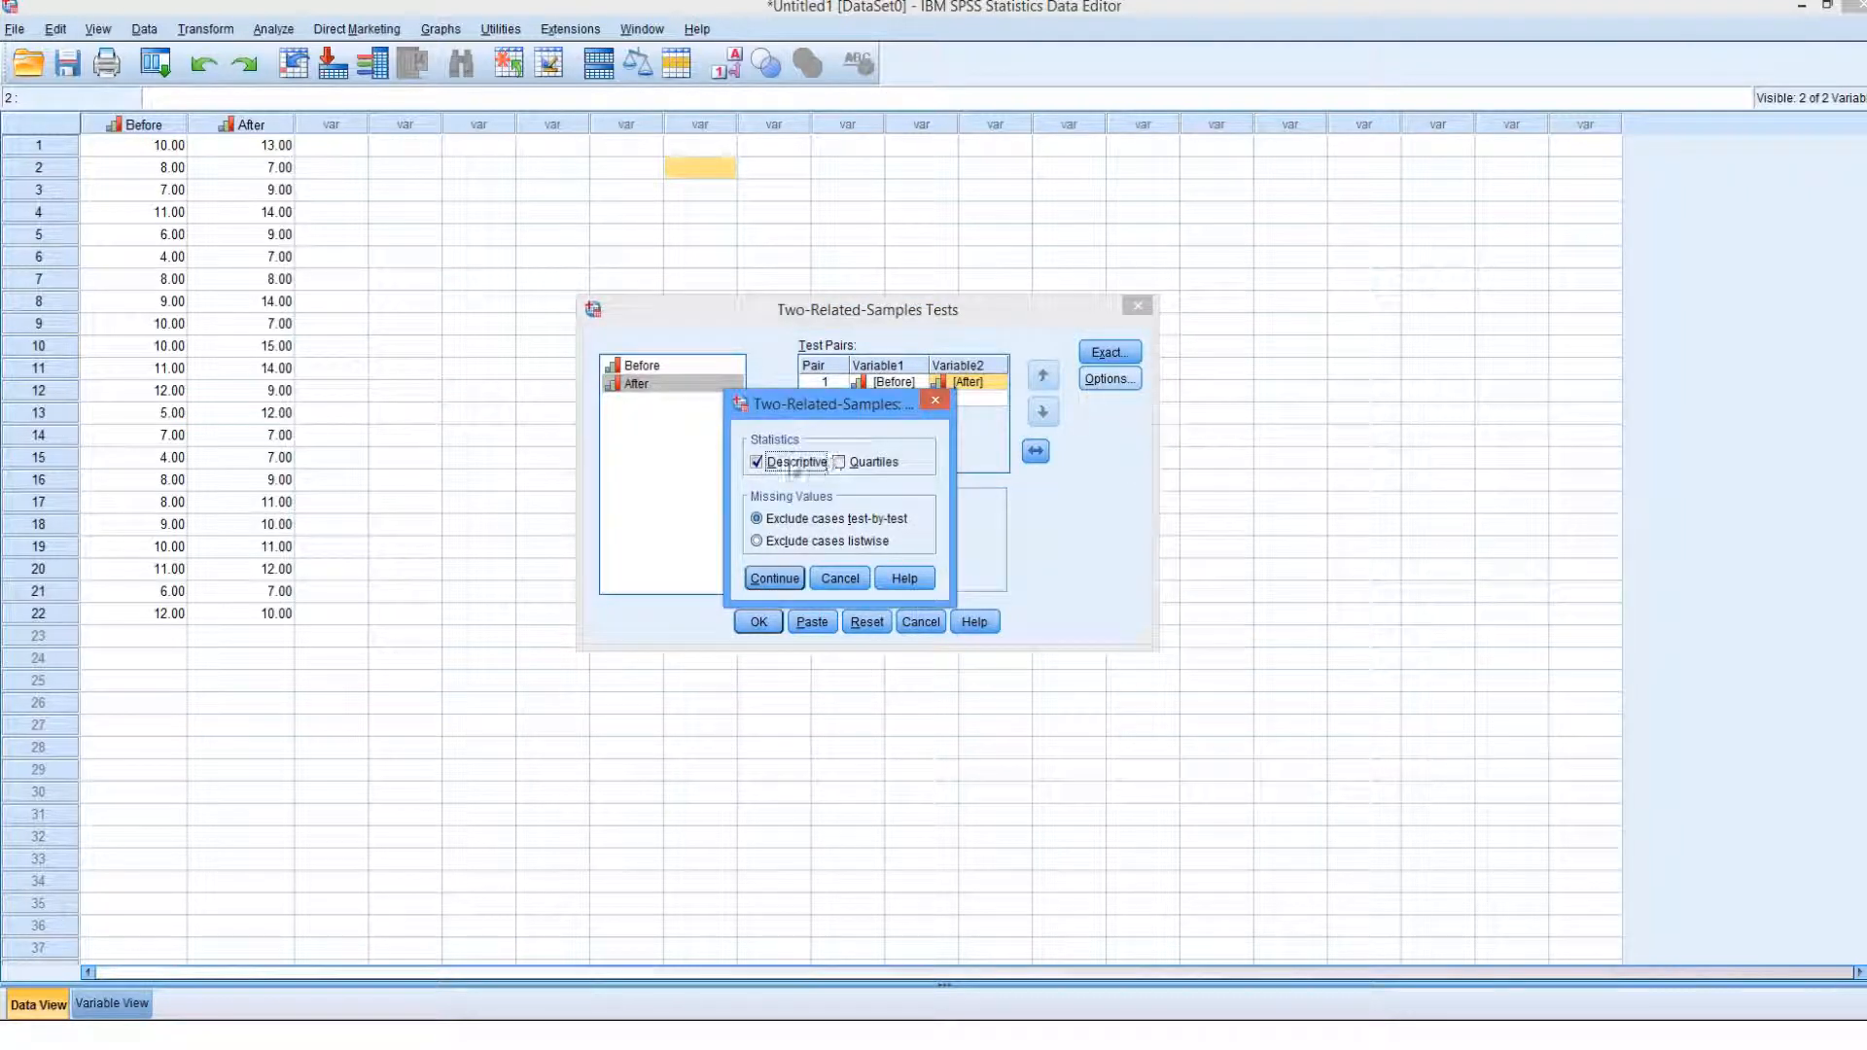
left_click(775, 578)
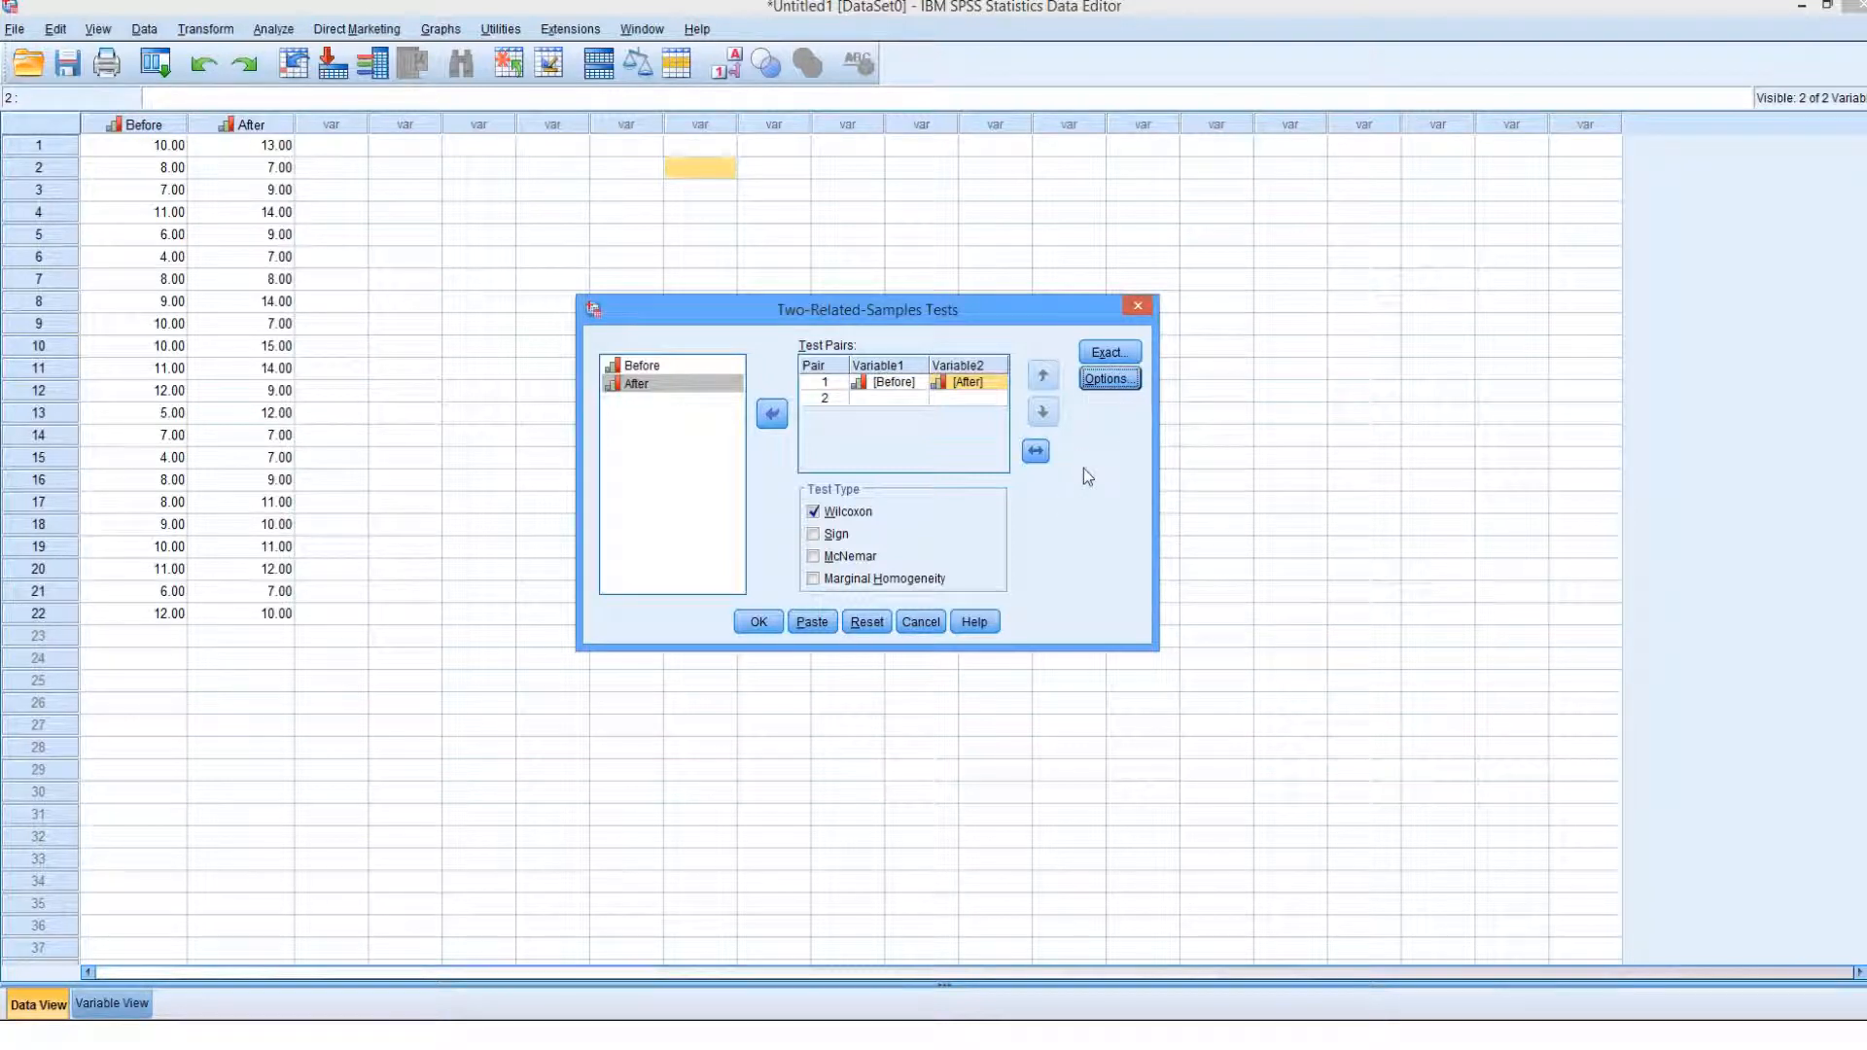
left_click(759, 622)
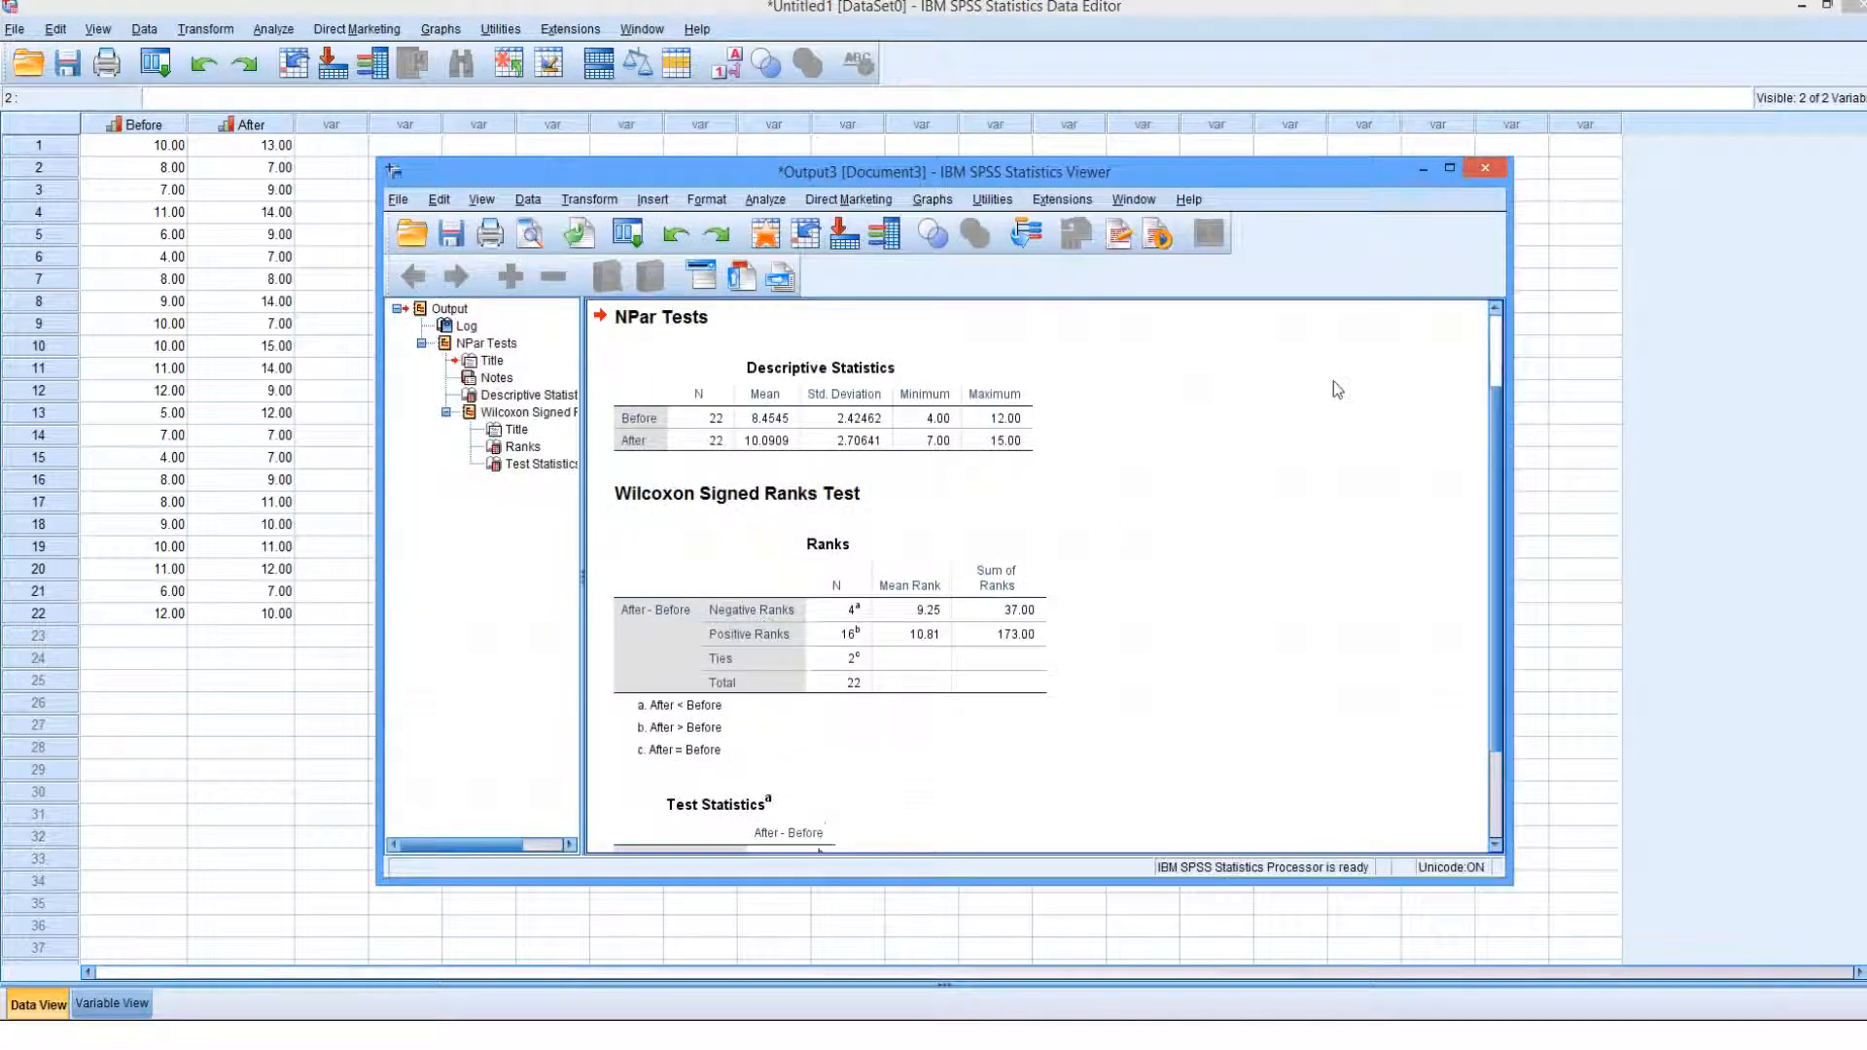
Enlarge the output window and examine the Test Statistics table of the Wilcoxon Signed Ranks Test.
left_click(1450, 170)
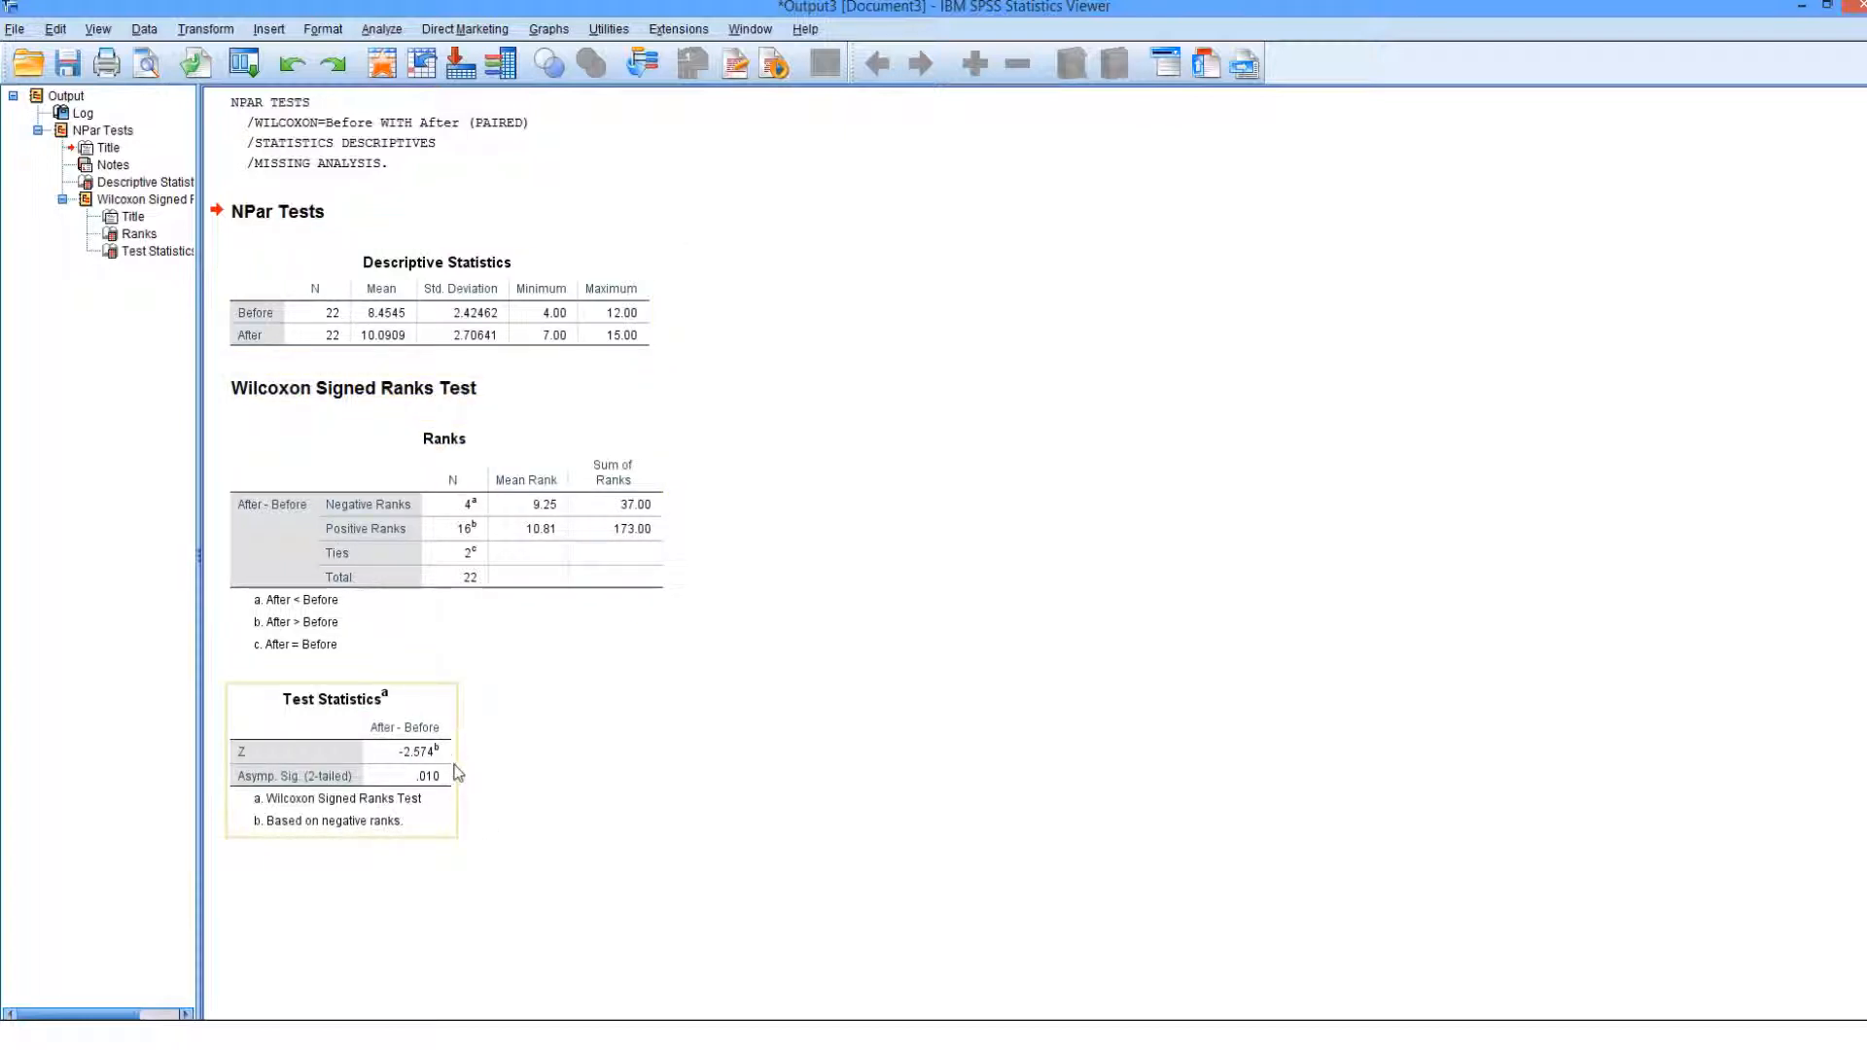
left_click(454, 818)
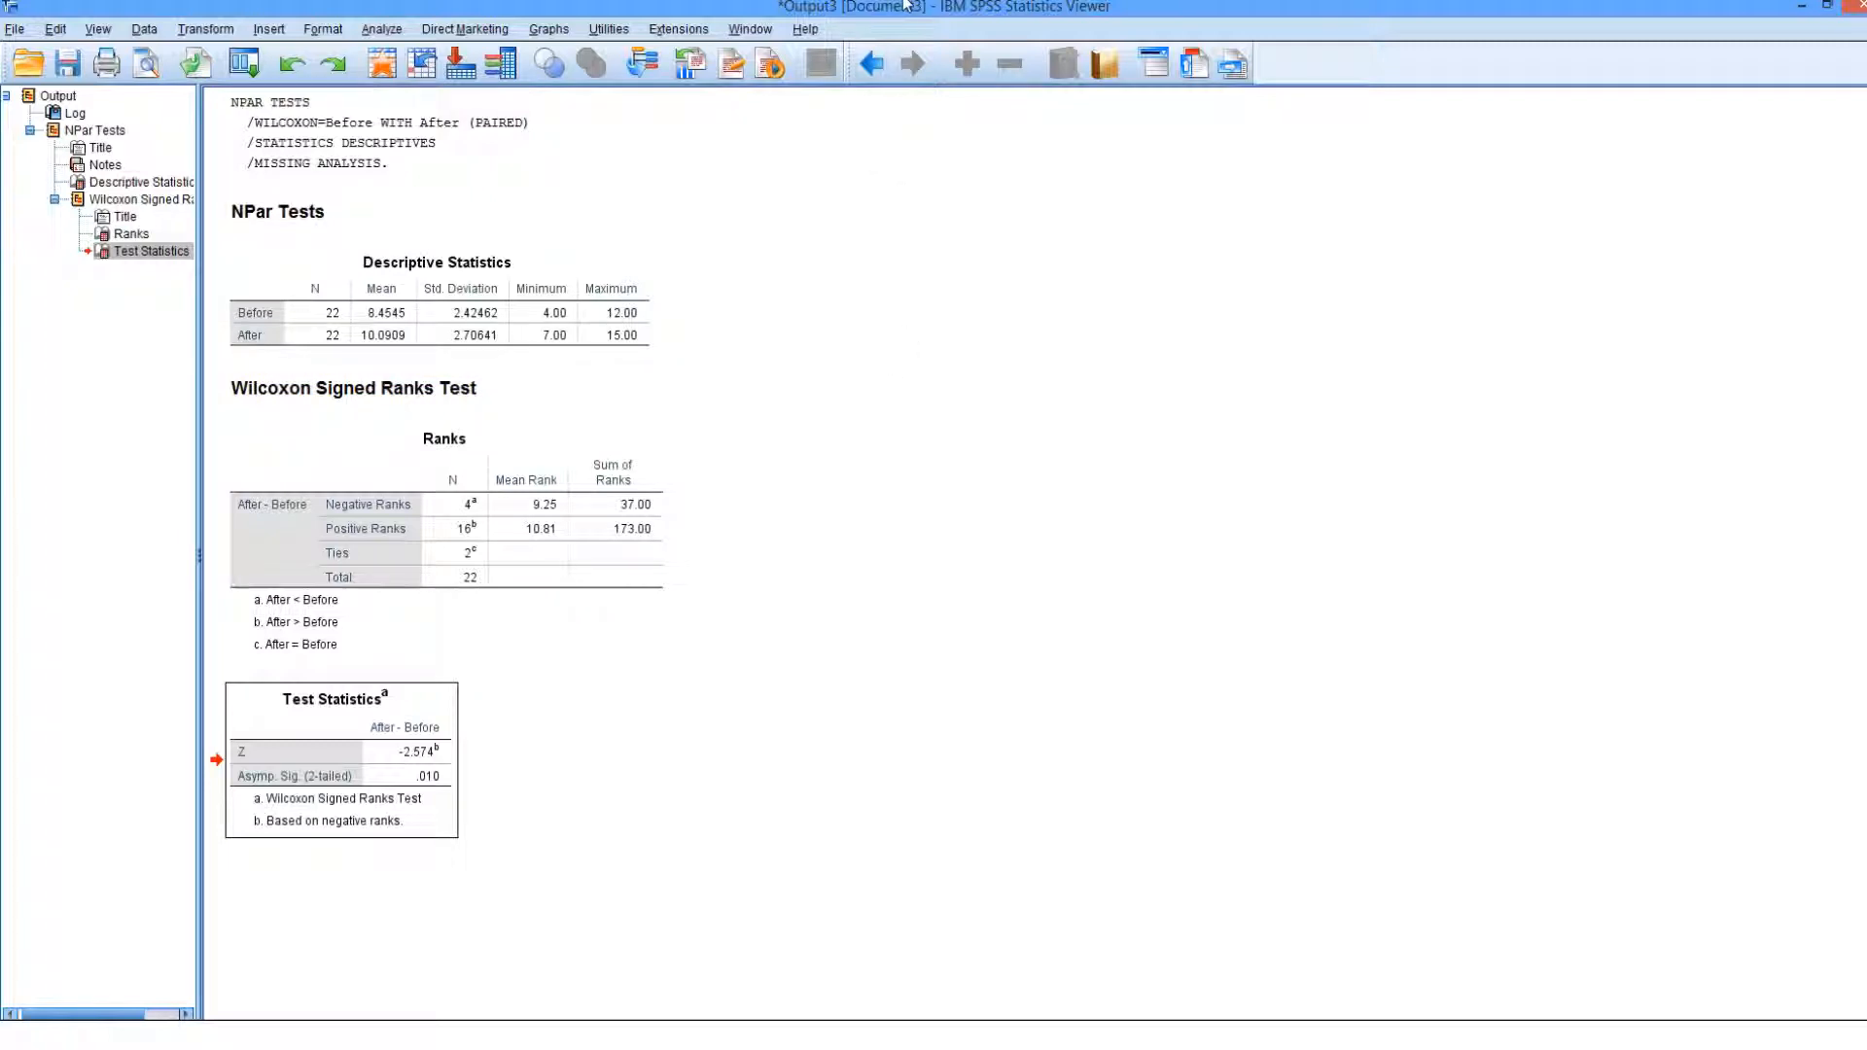
mouse_move(904, 5)
left_click(872, 34)
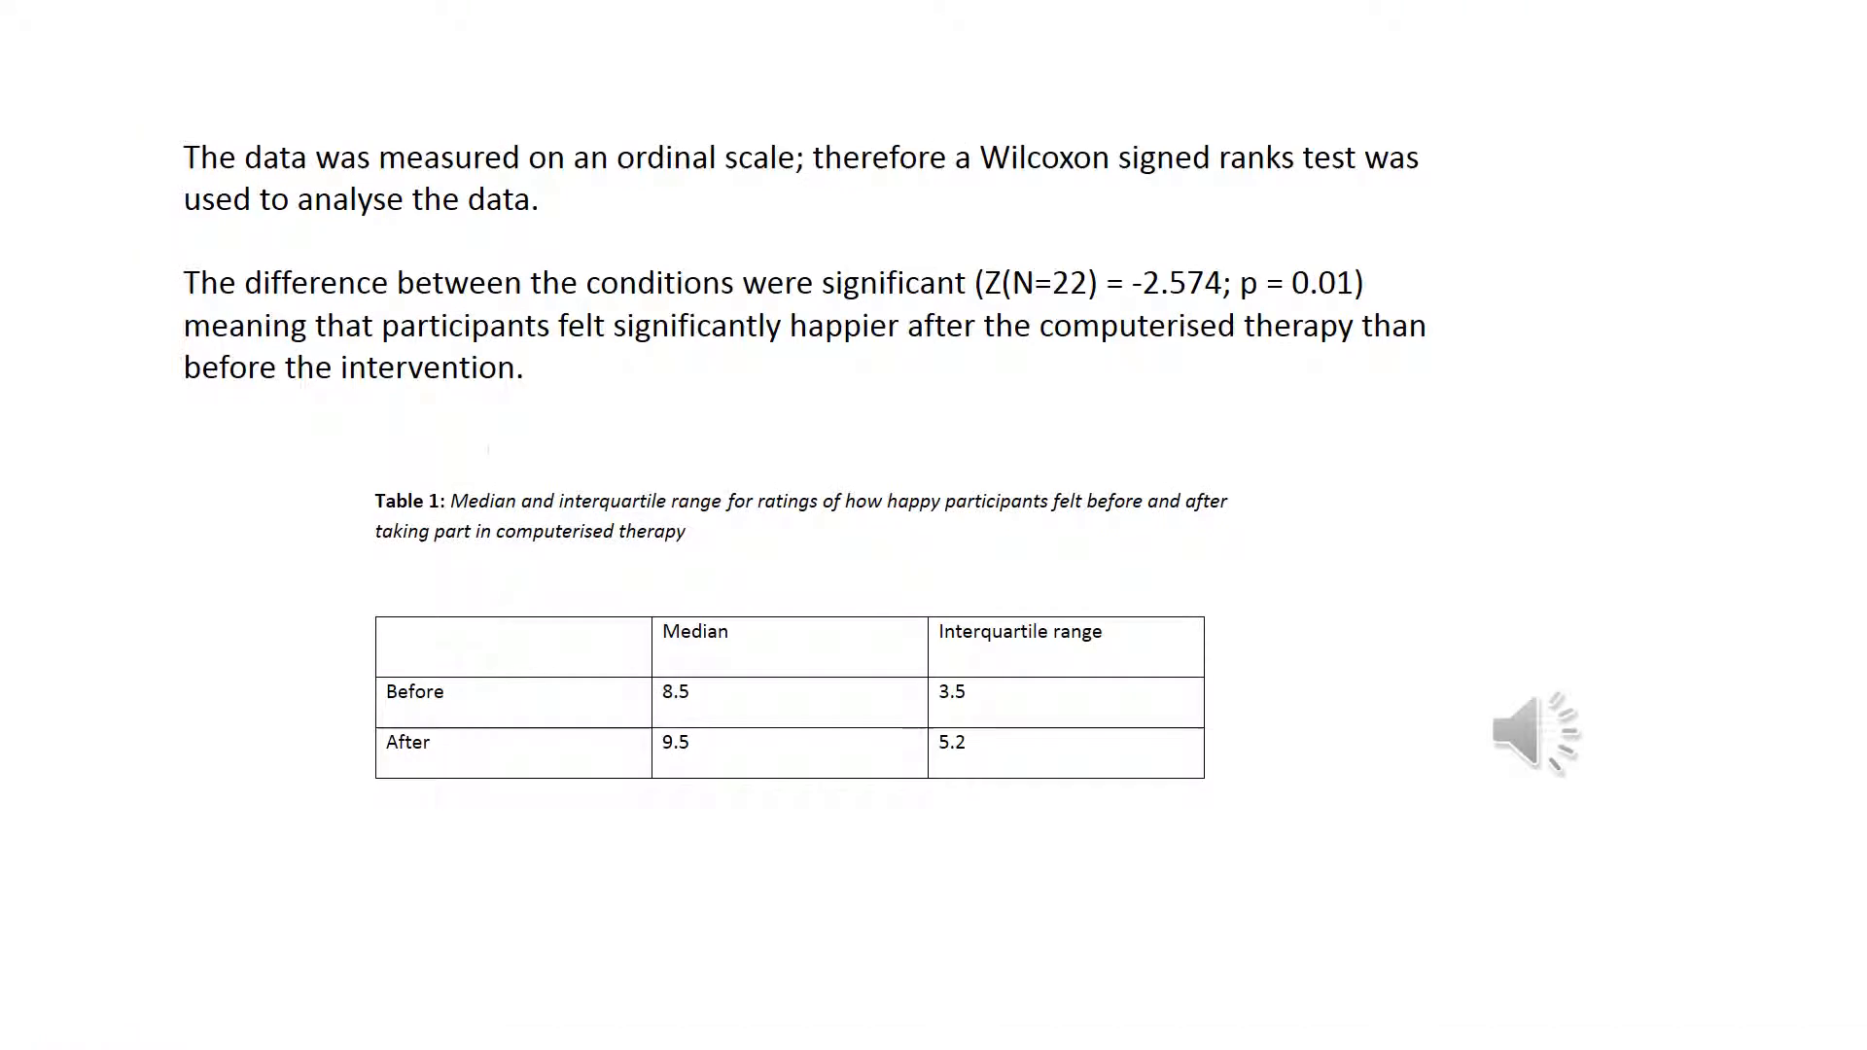
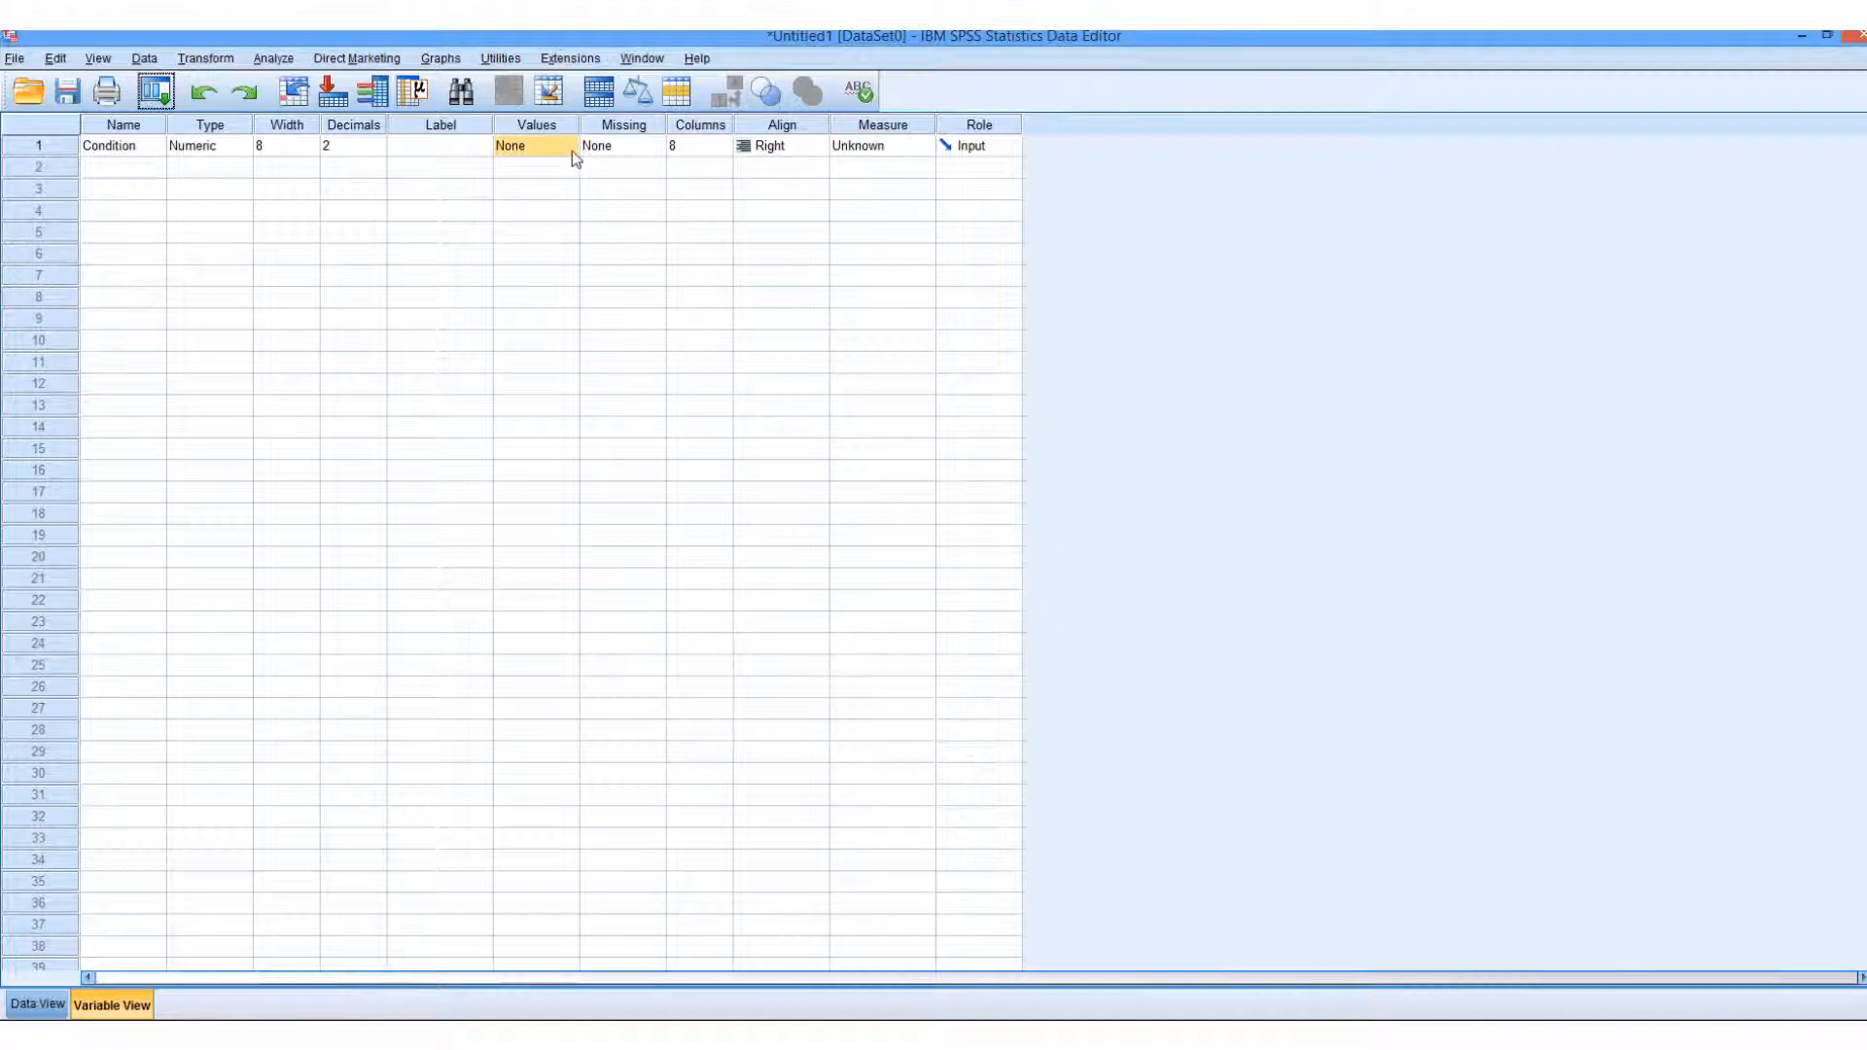
Add a value label to the Condition variable that assigns Nursing_Home to value 1.
left_click(572, 150)
left_click(572, 149)
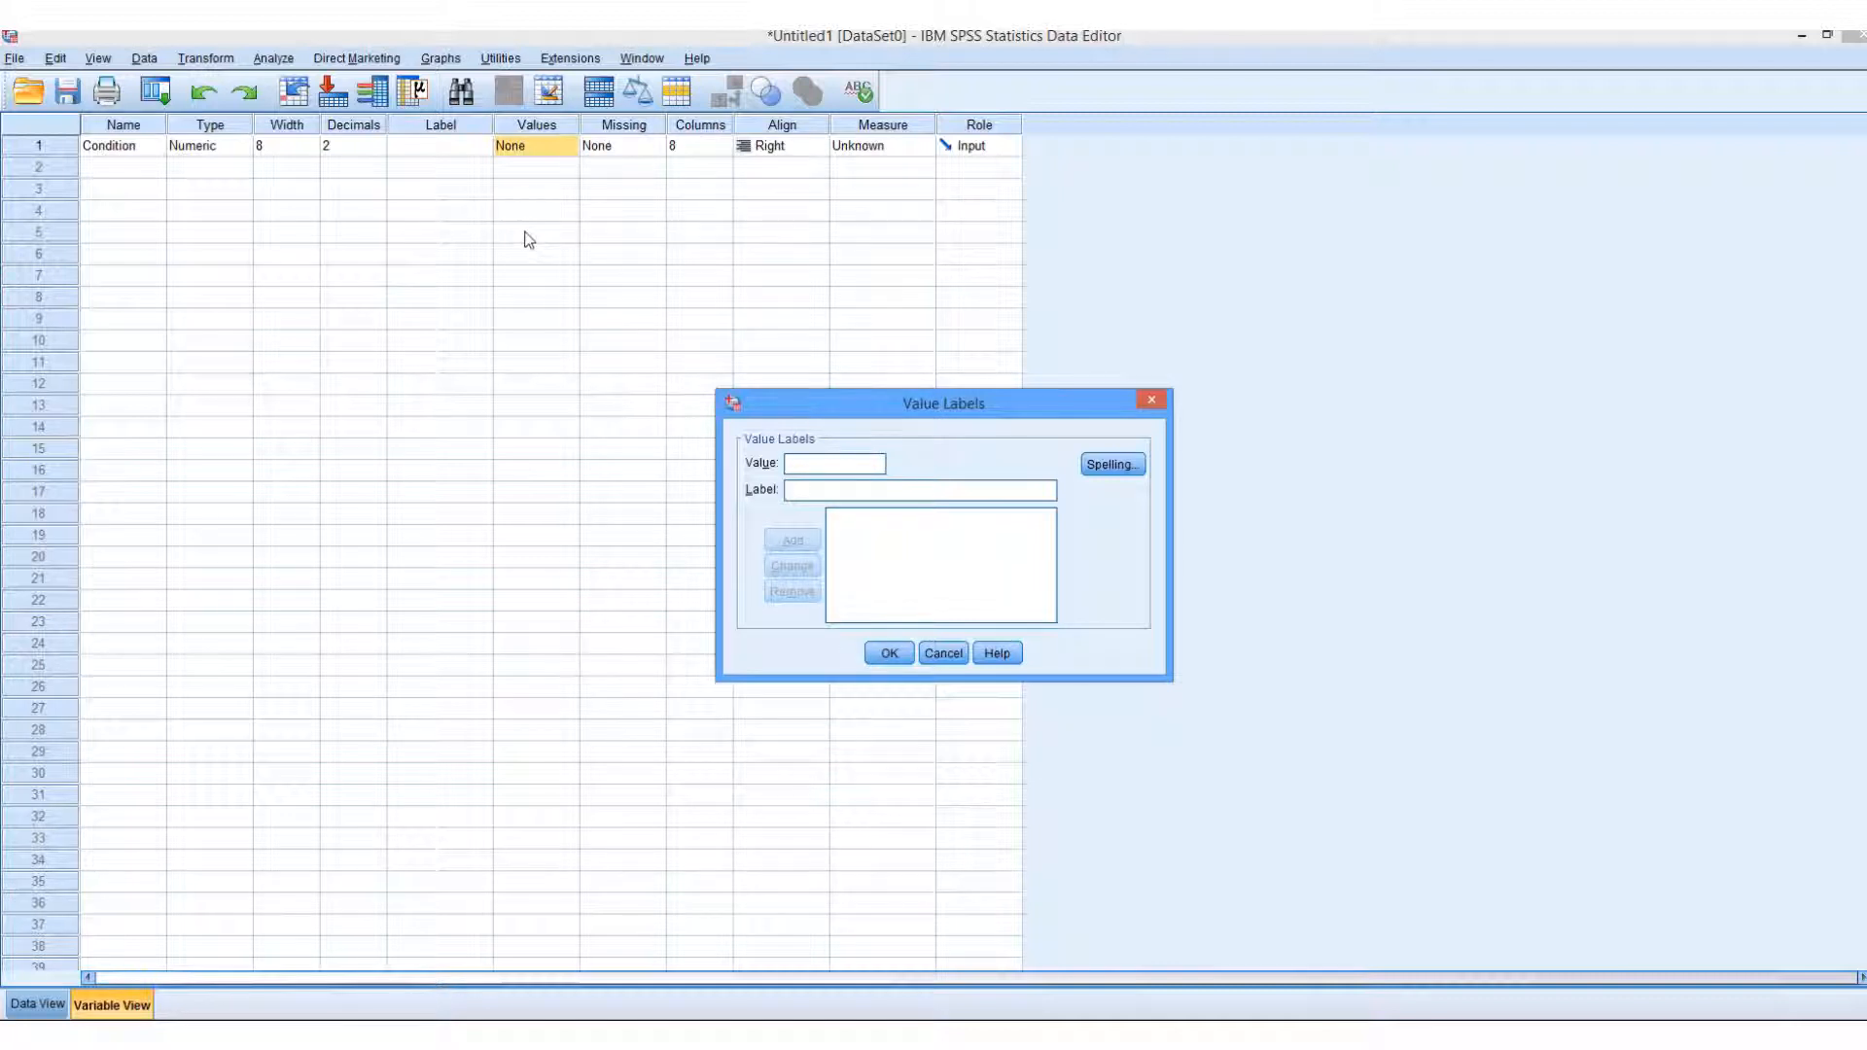
type("1")
type("Nur")
type("sing")
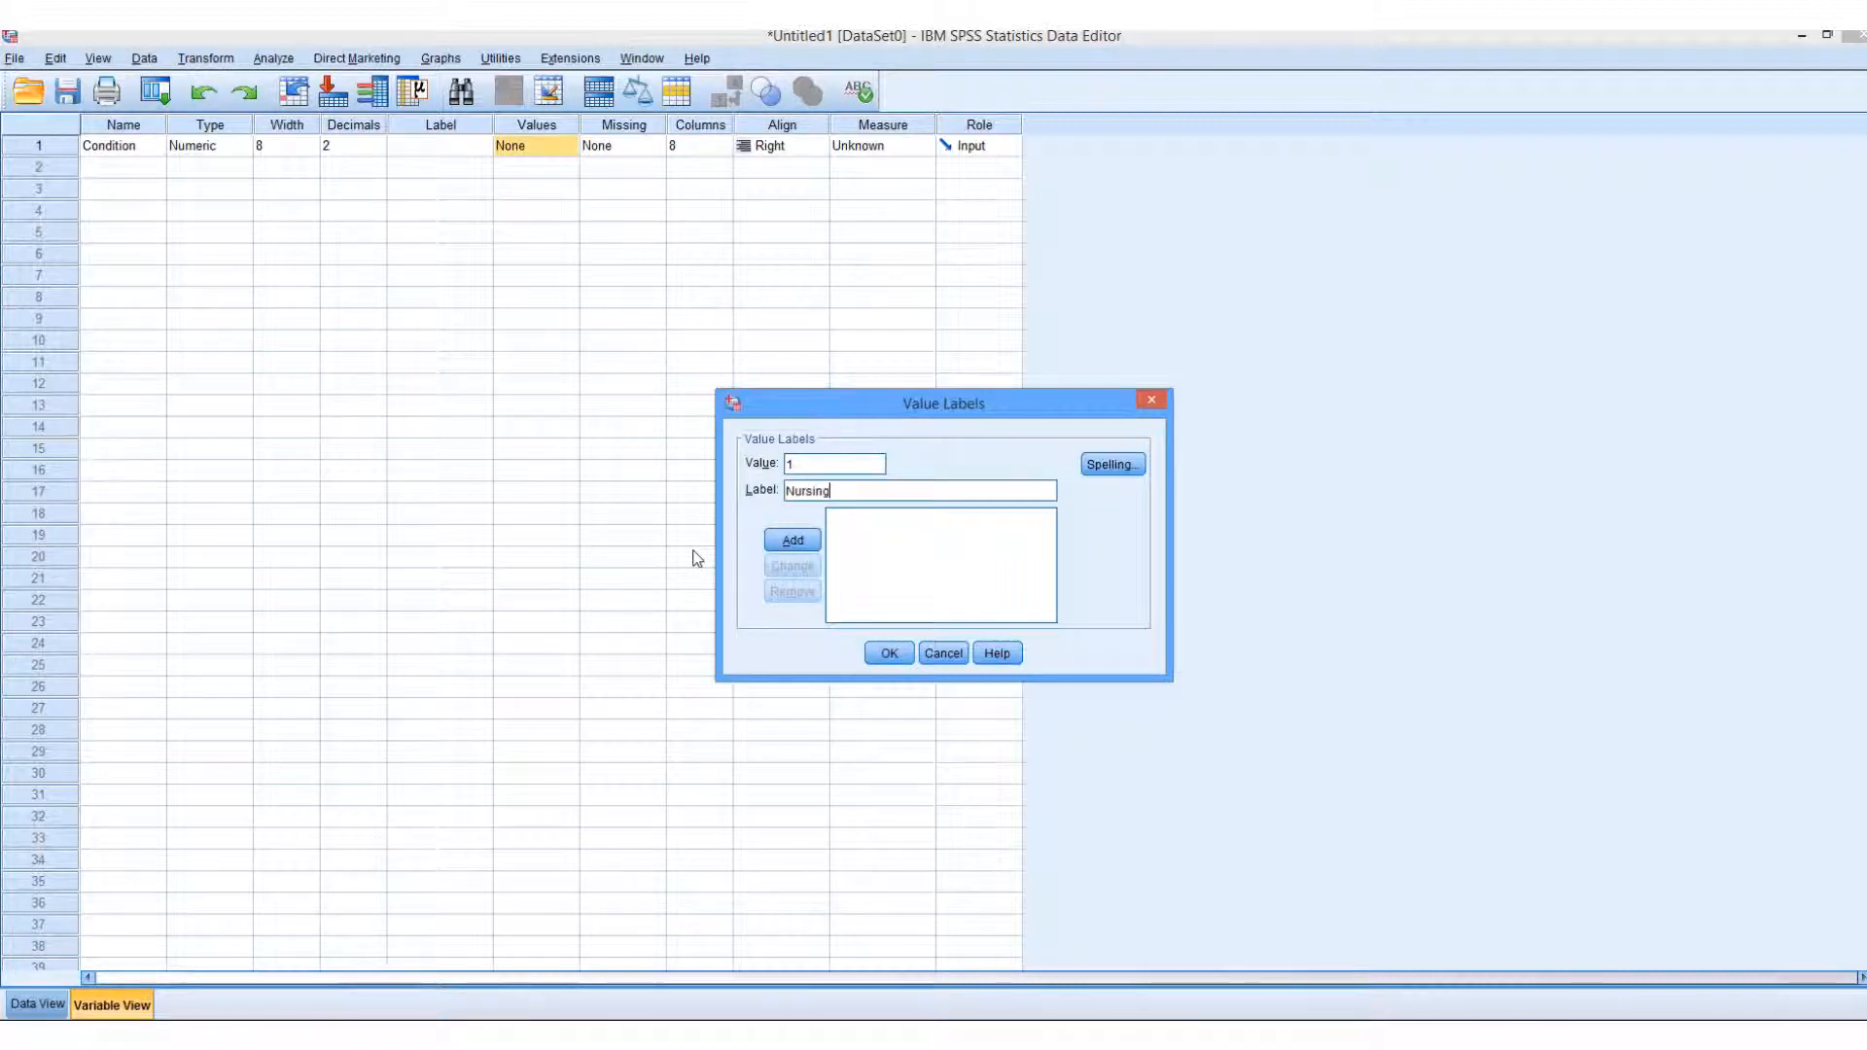
type("_Home")
left_click(793, 541)
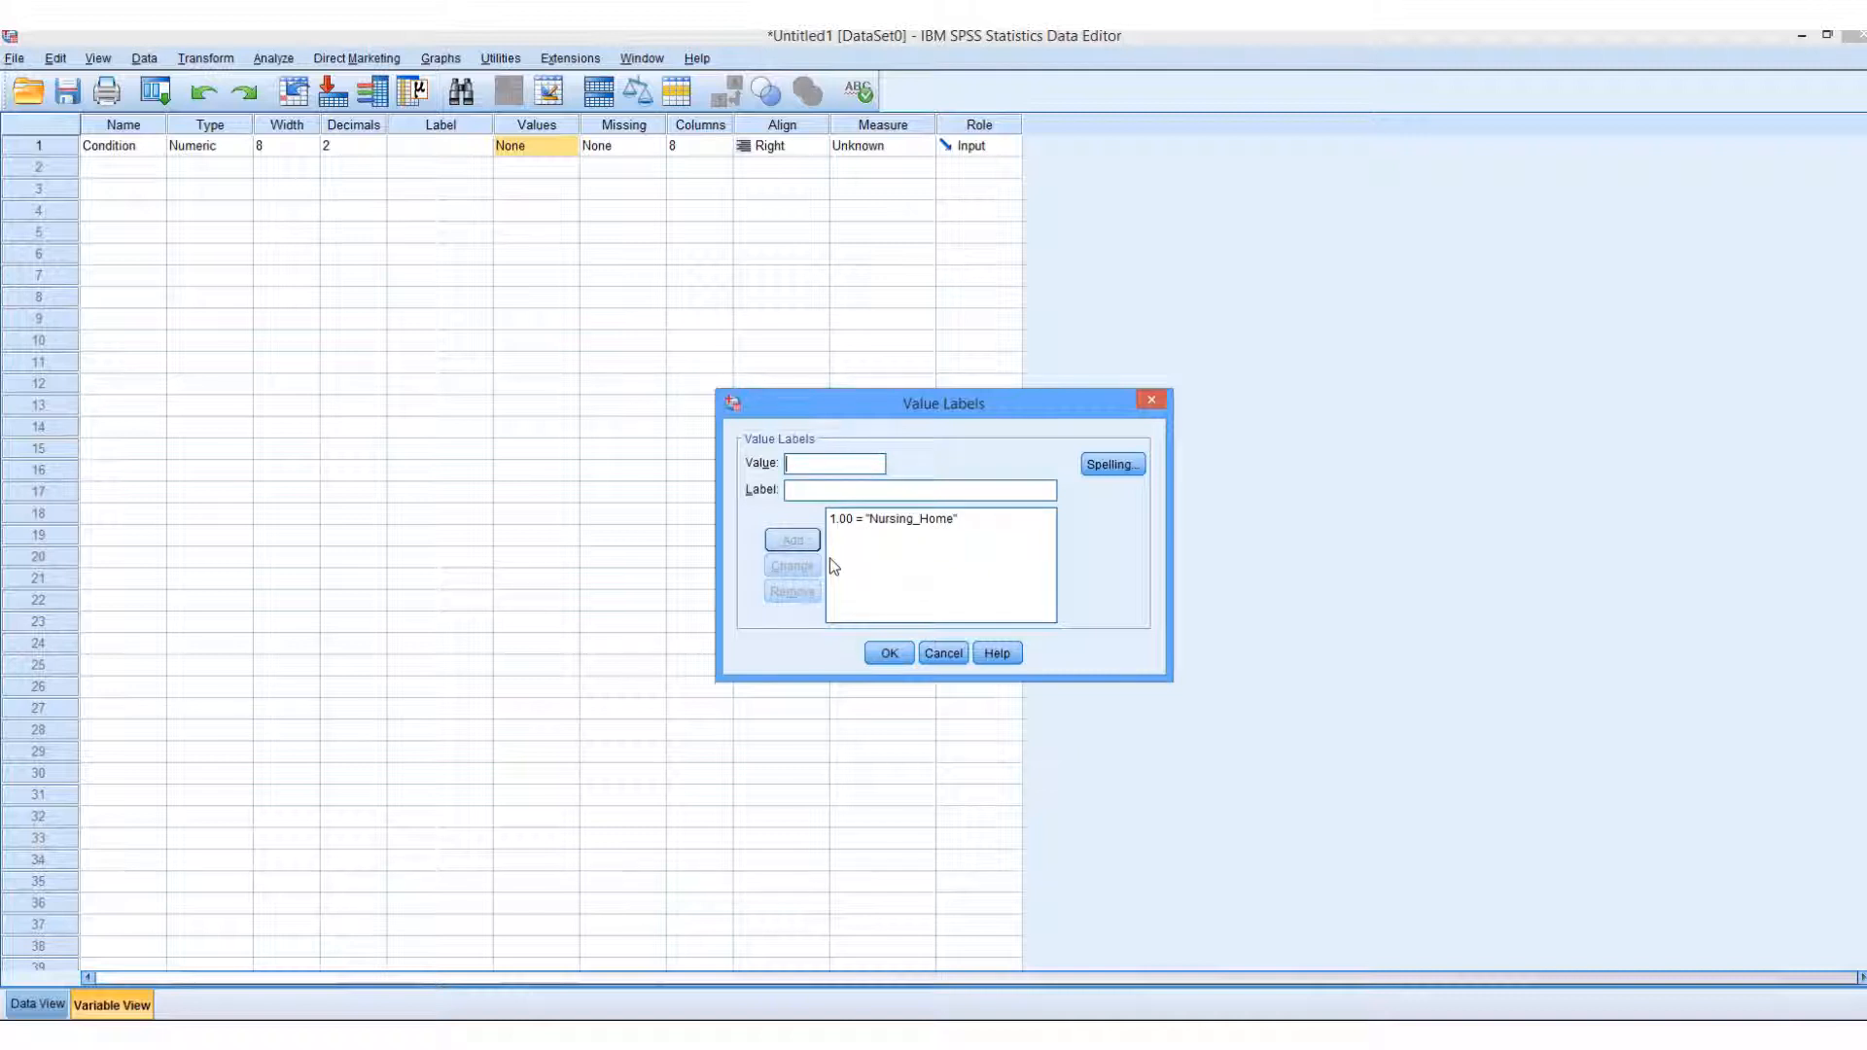
Add the label At_Home for value 2 of the Condition variable and apply the value labels.
type("2")
key("Tab")
type("aT_")
key("BackSpace")
key("BackSpace")
key("BackSpace")
type("At_Home")
left_click(794, 542)
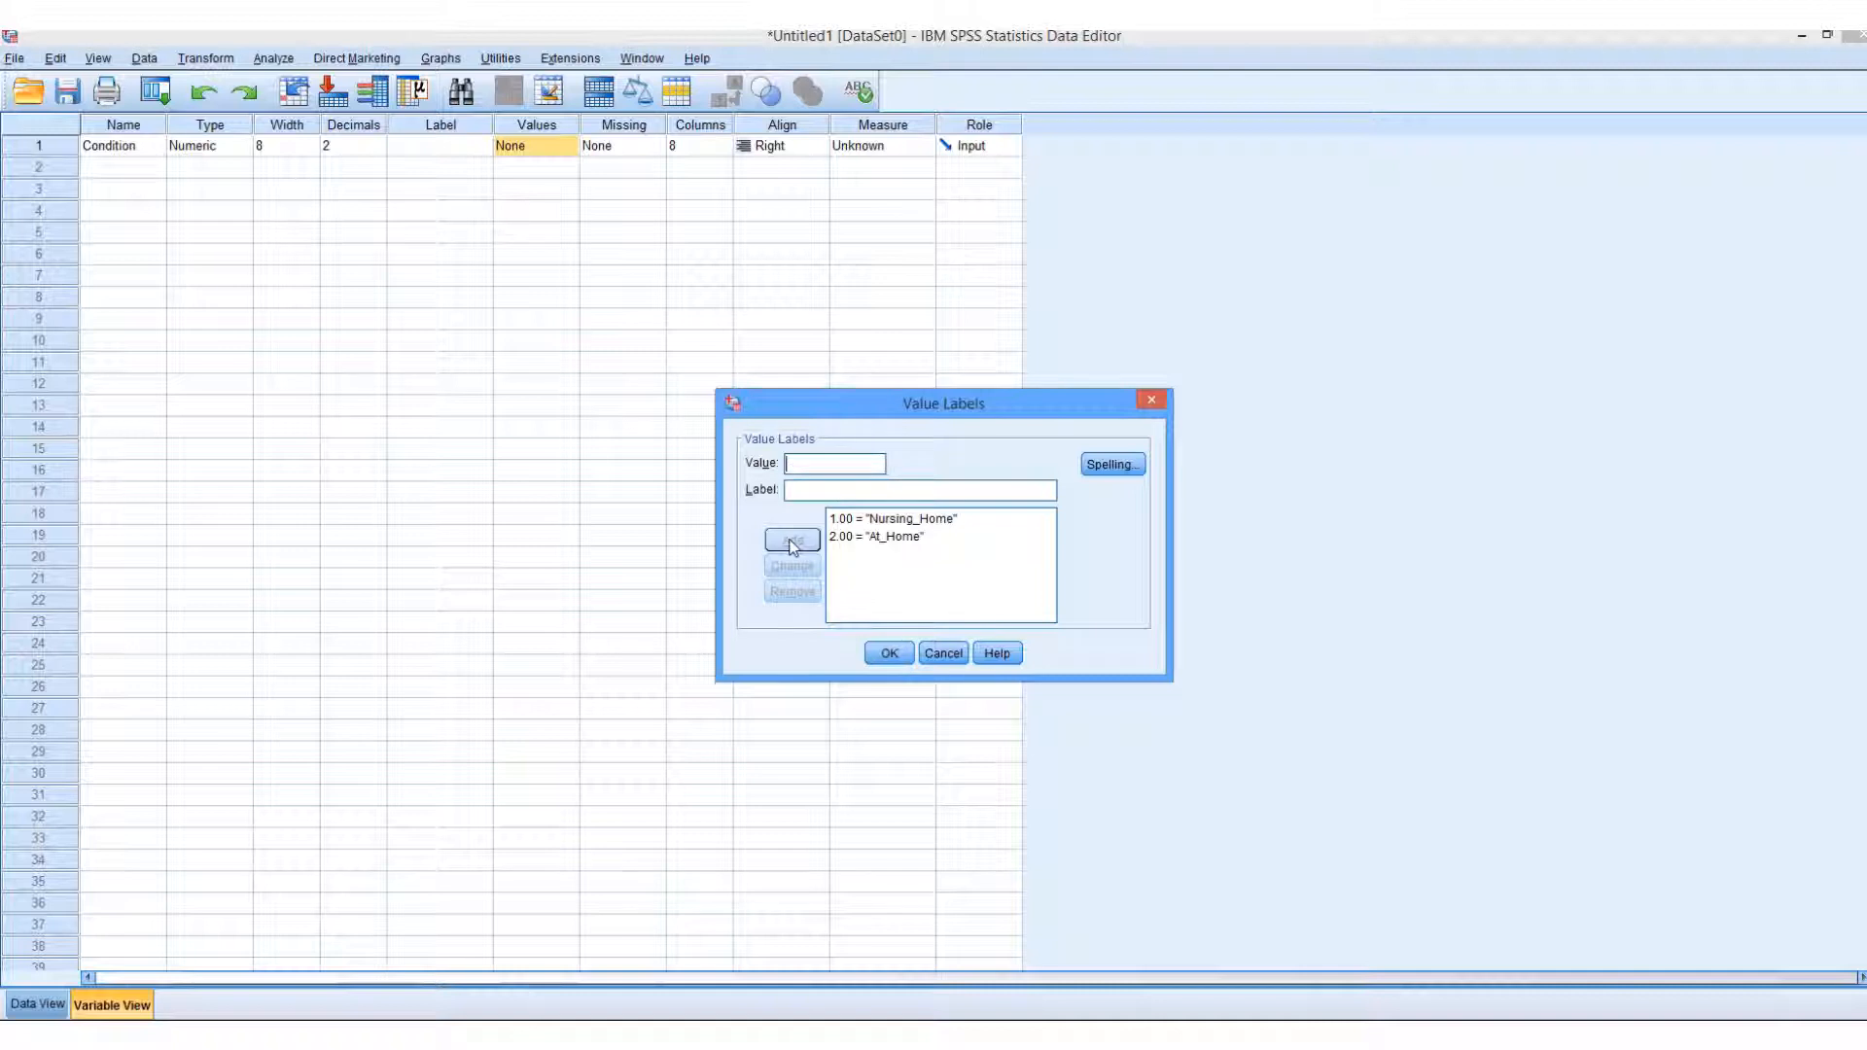
left_click(889, 654)
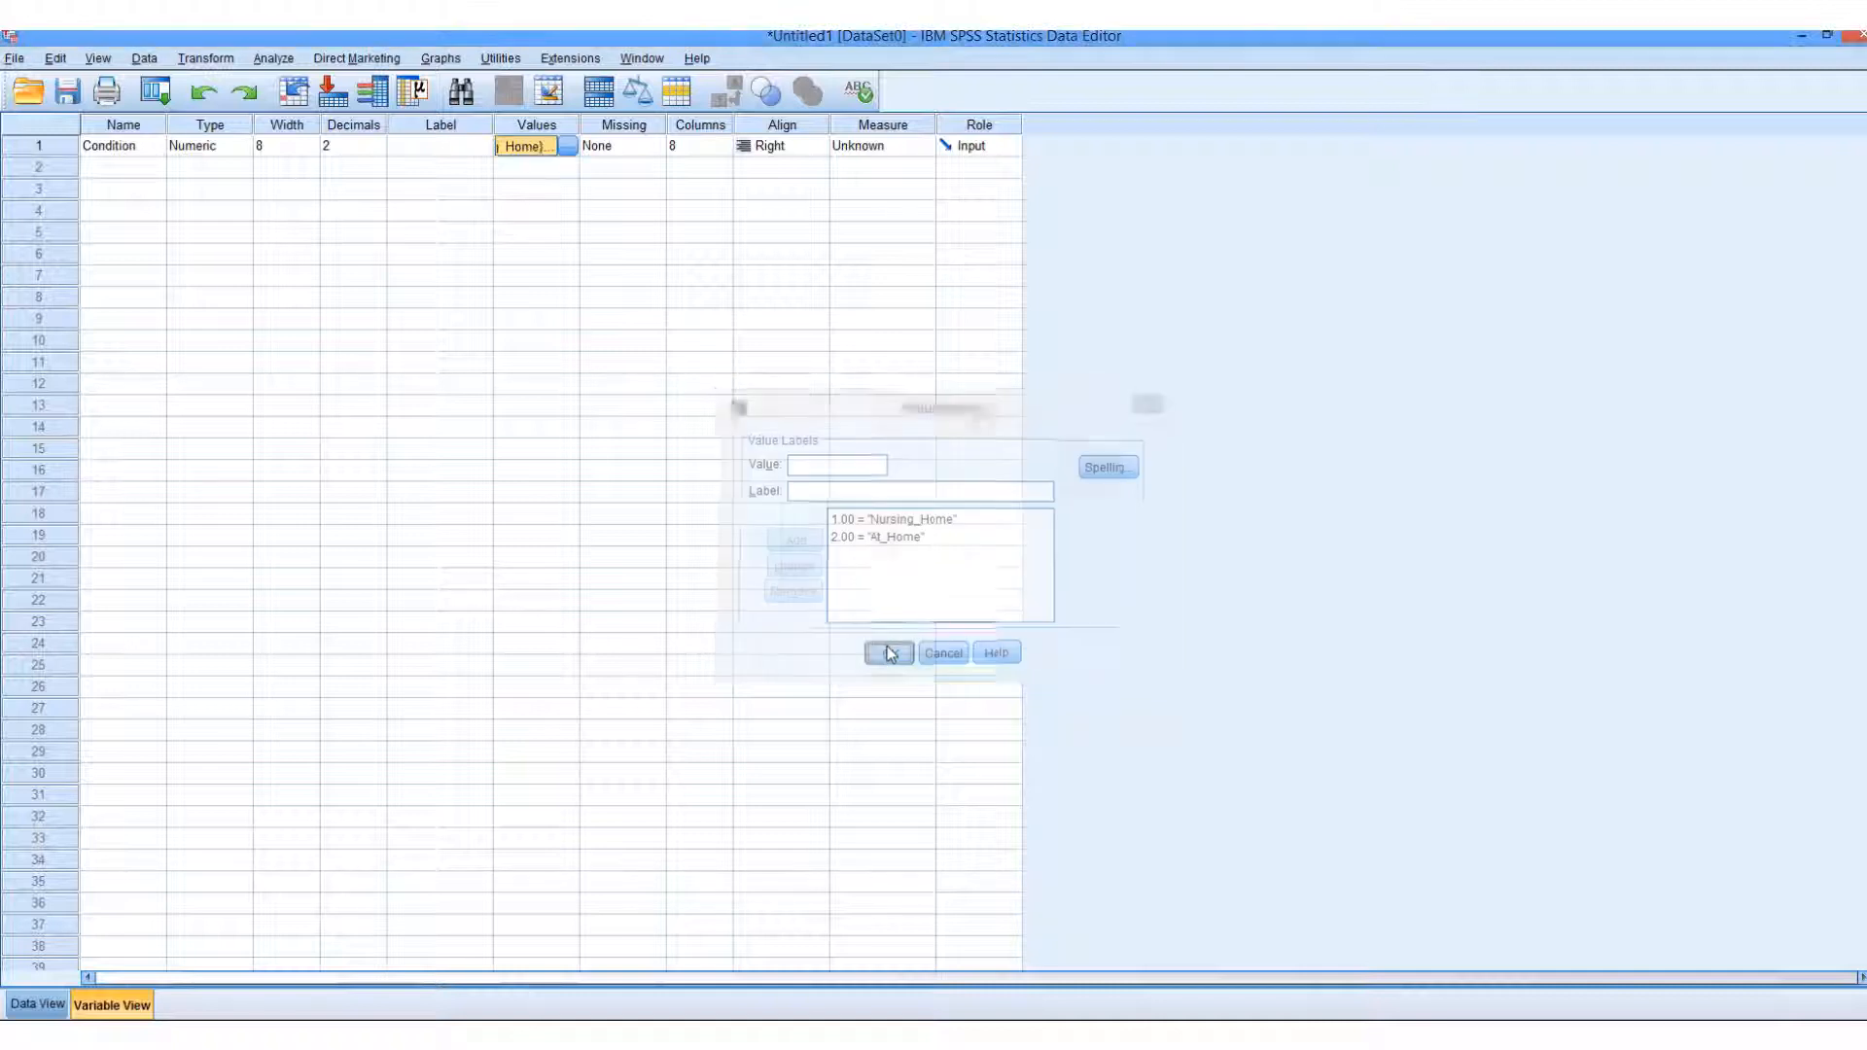
Set the measurement level of the Condition variable to Nominal.
left_click(931, 145)
left_click(928, 158)
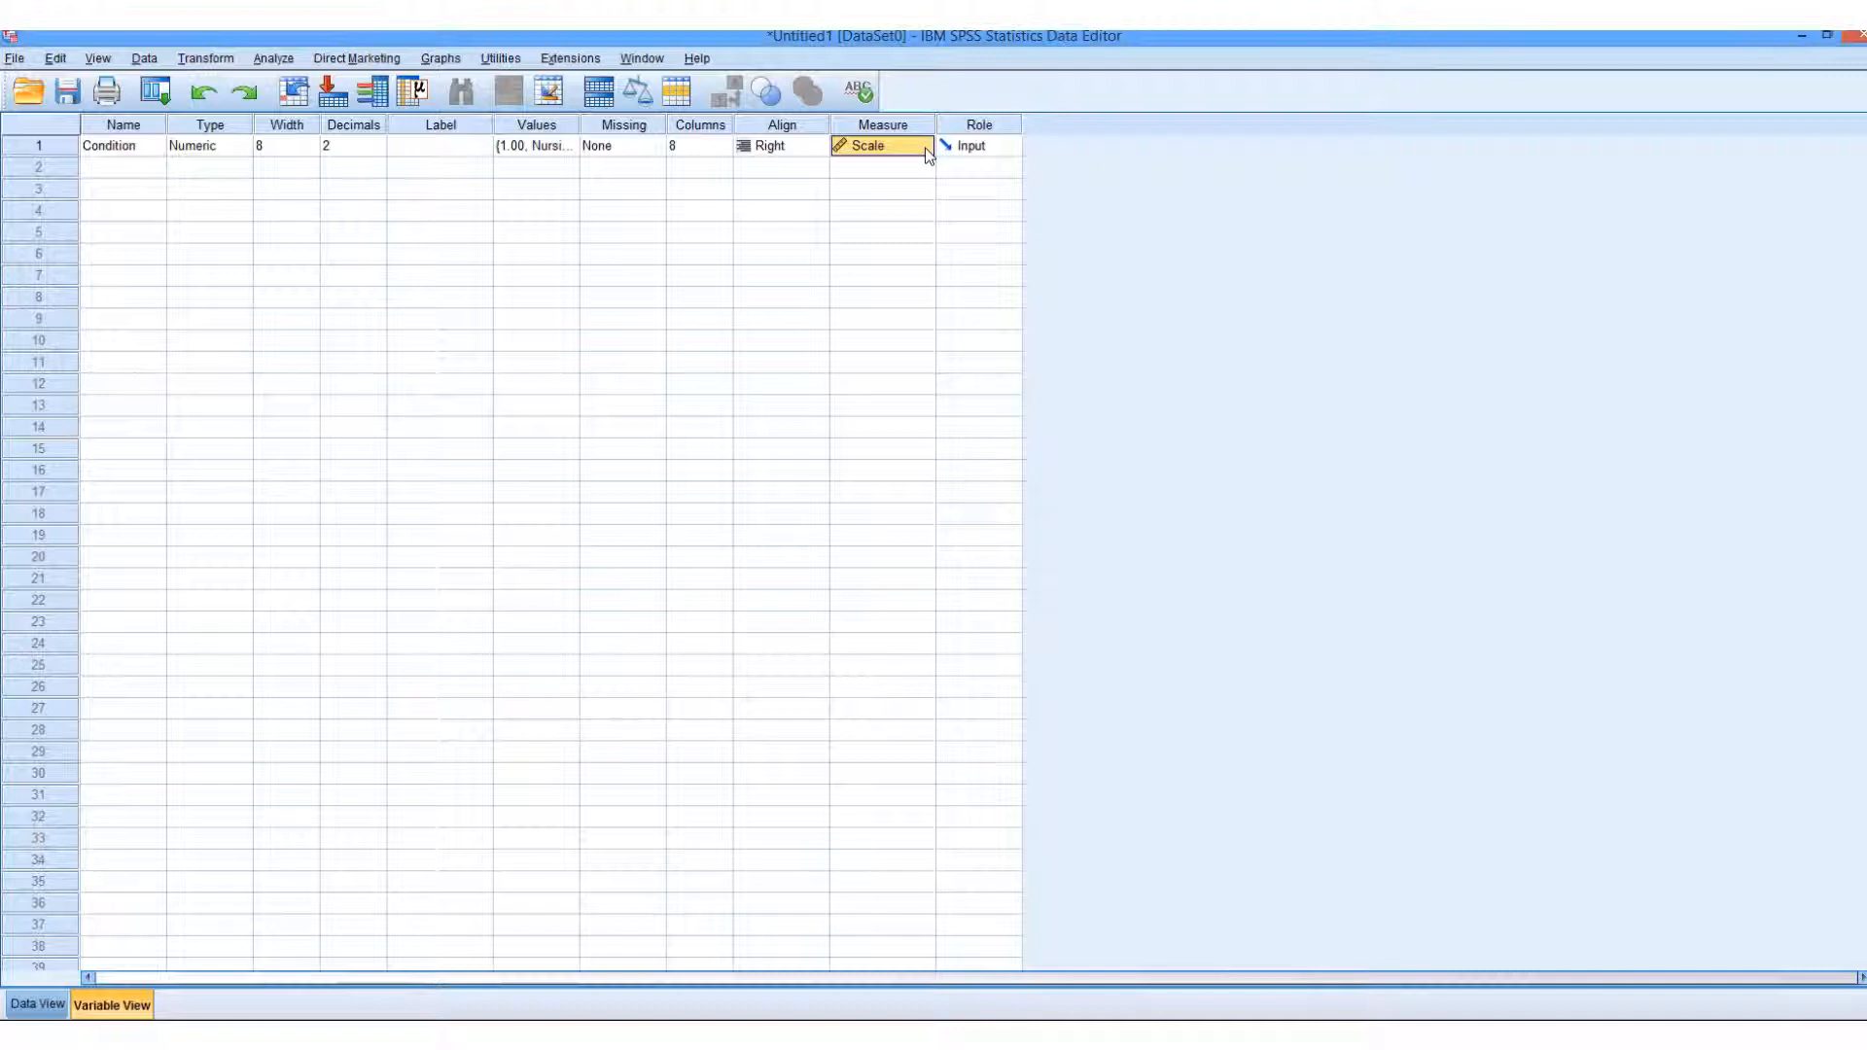
left_click(929, 148)
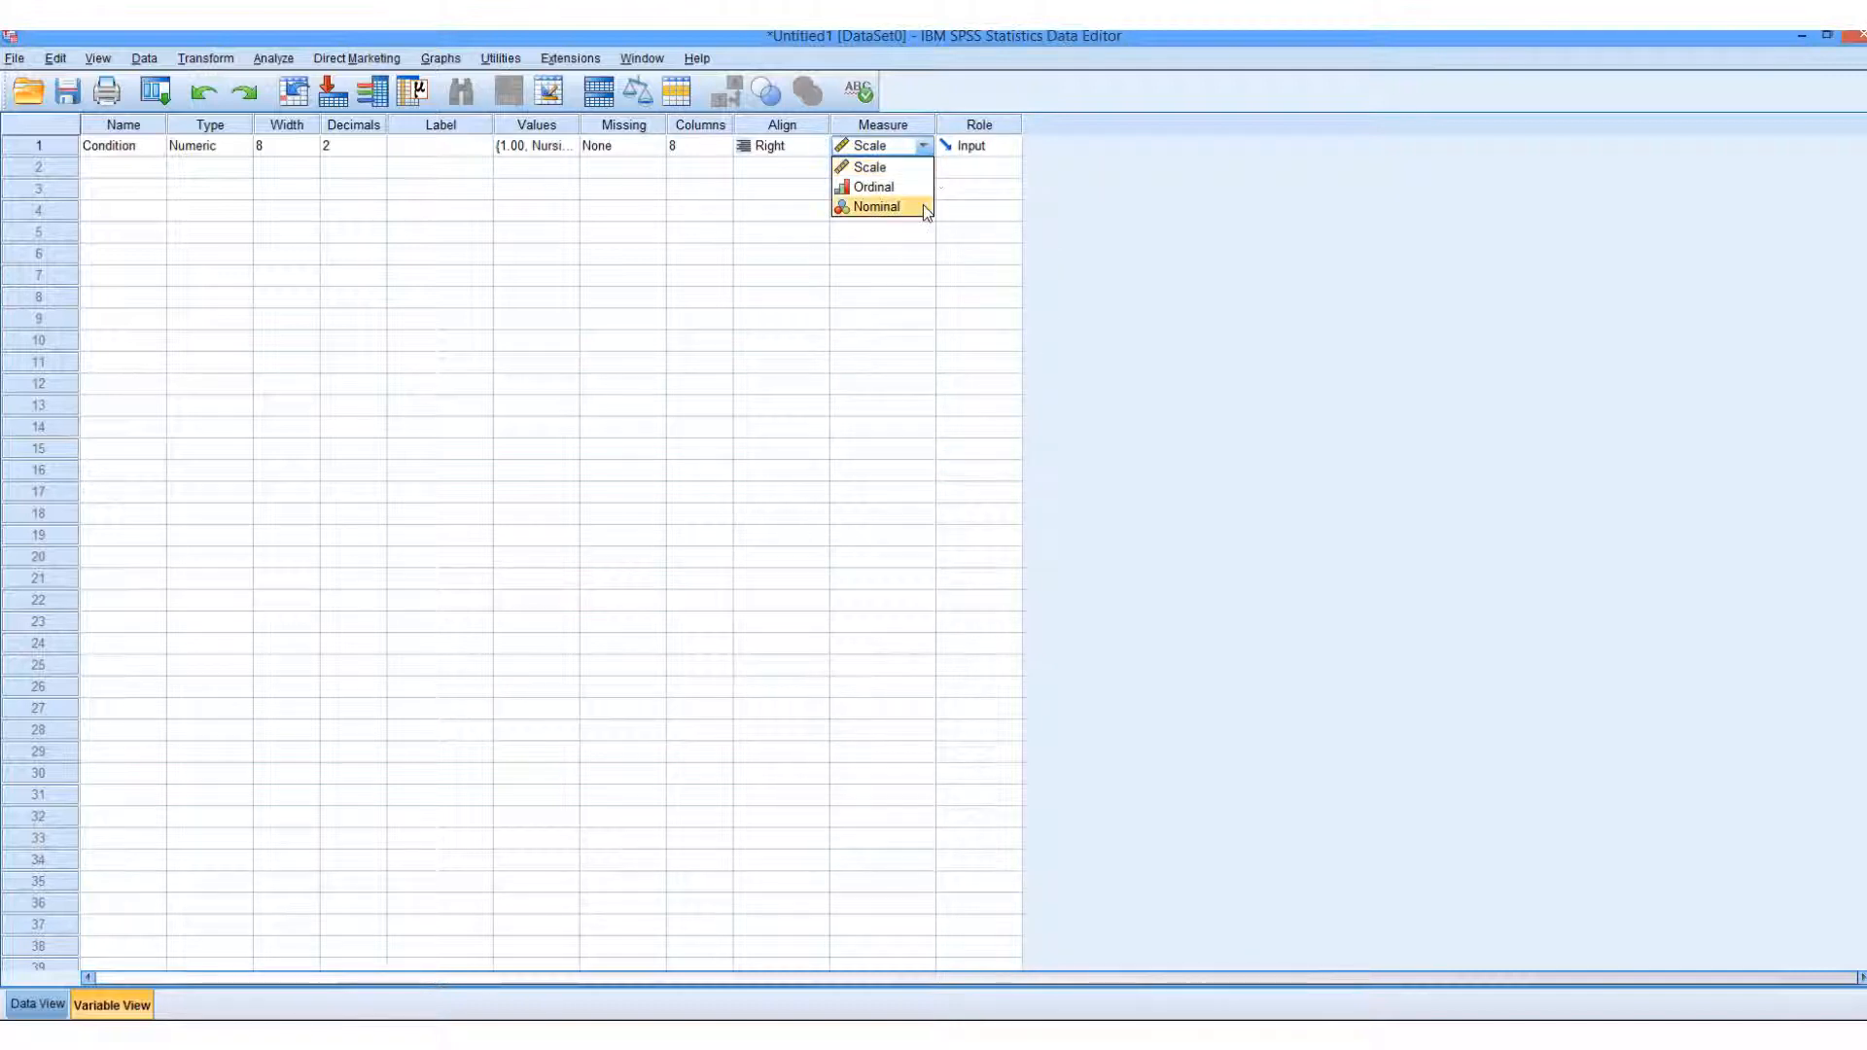
left_click(870, 208)
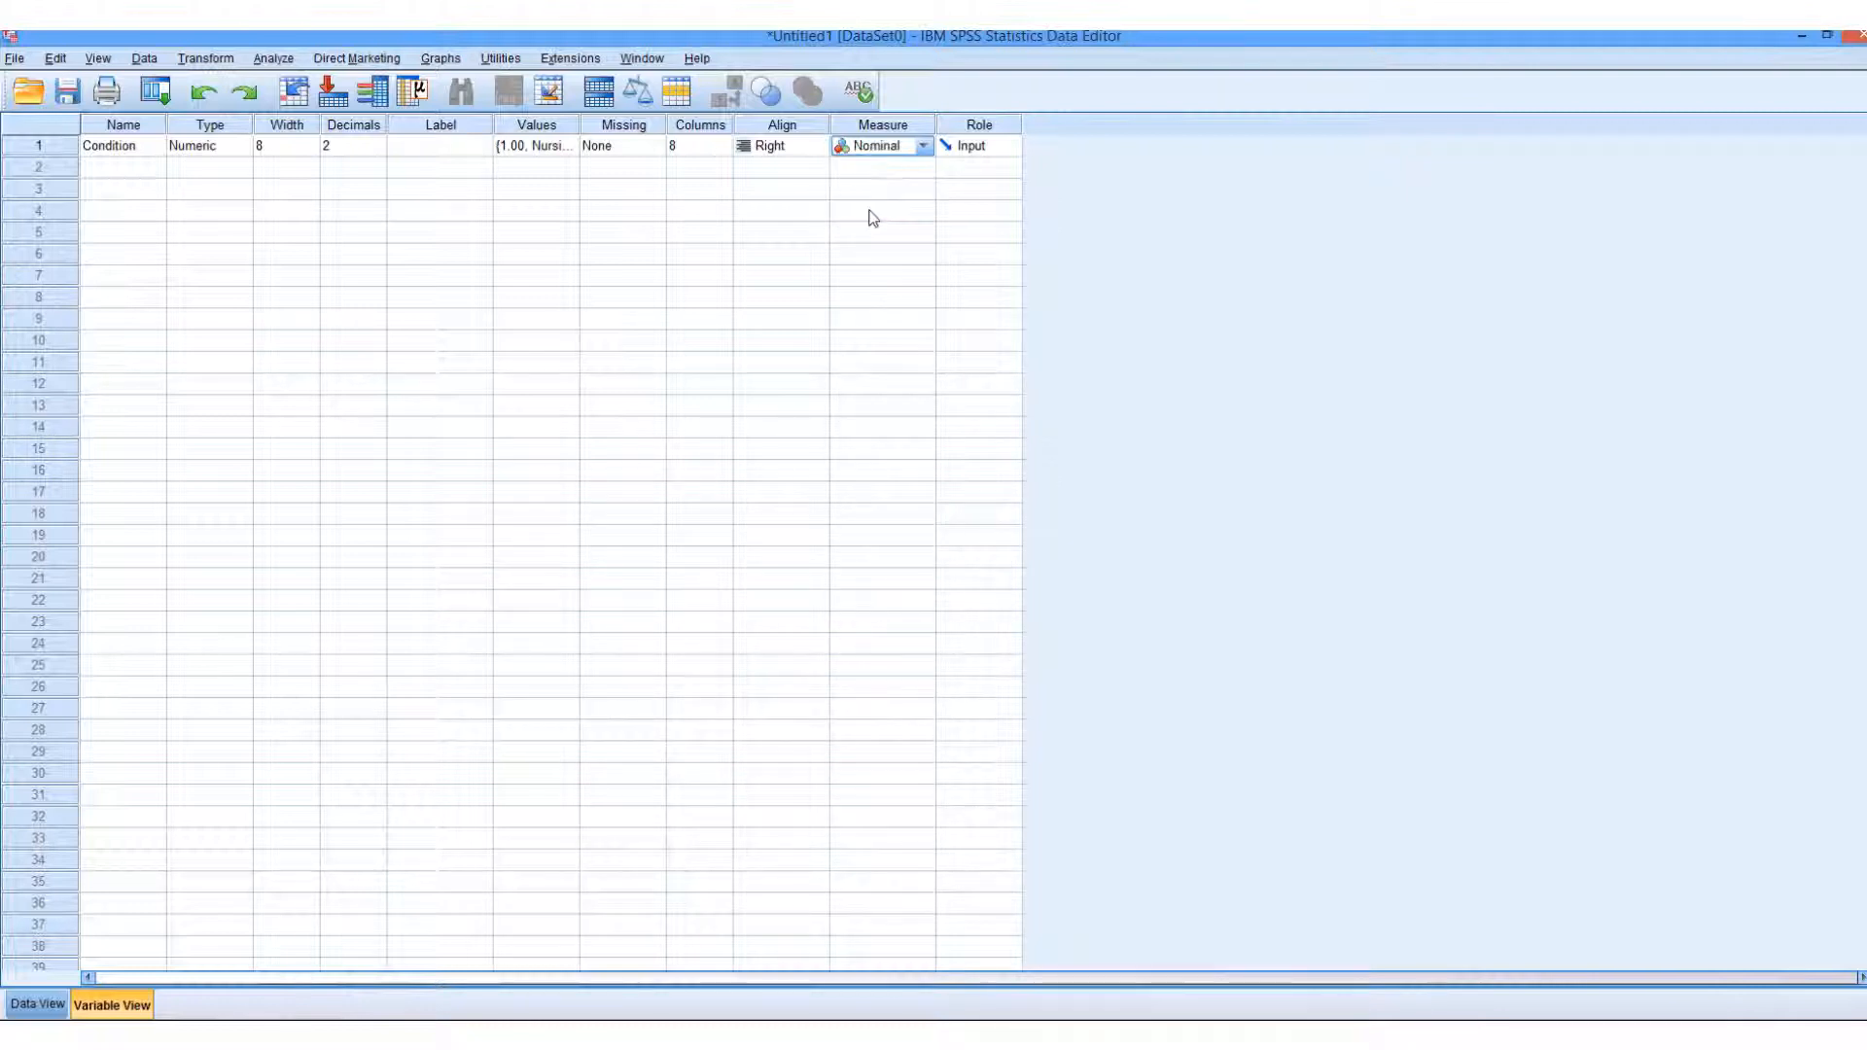
Switch to PowerPoint to consult the counselling satisfaction study on slide 6, and return to the SPSS variable list.
left_click(96, 173)
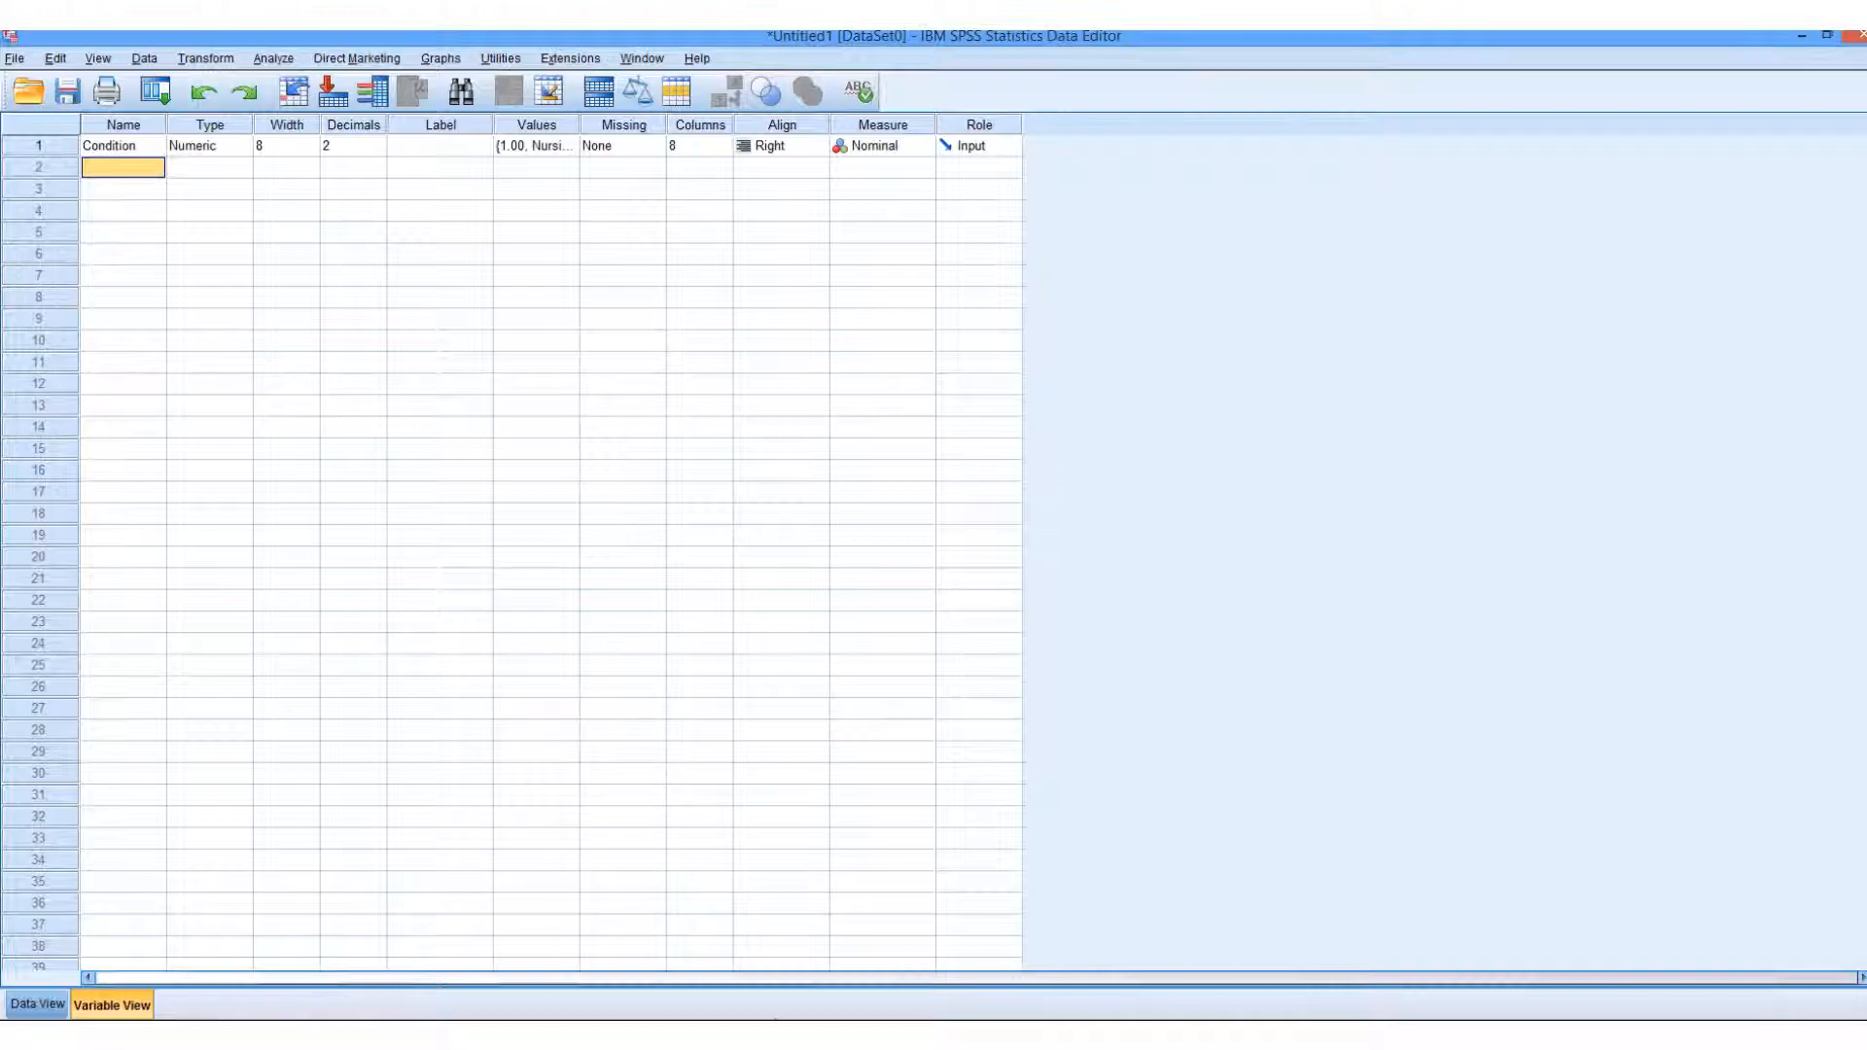
key("alt+Tab")
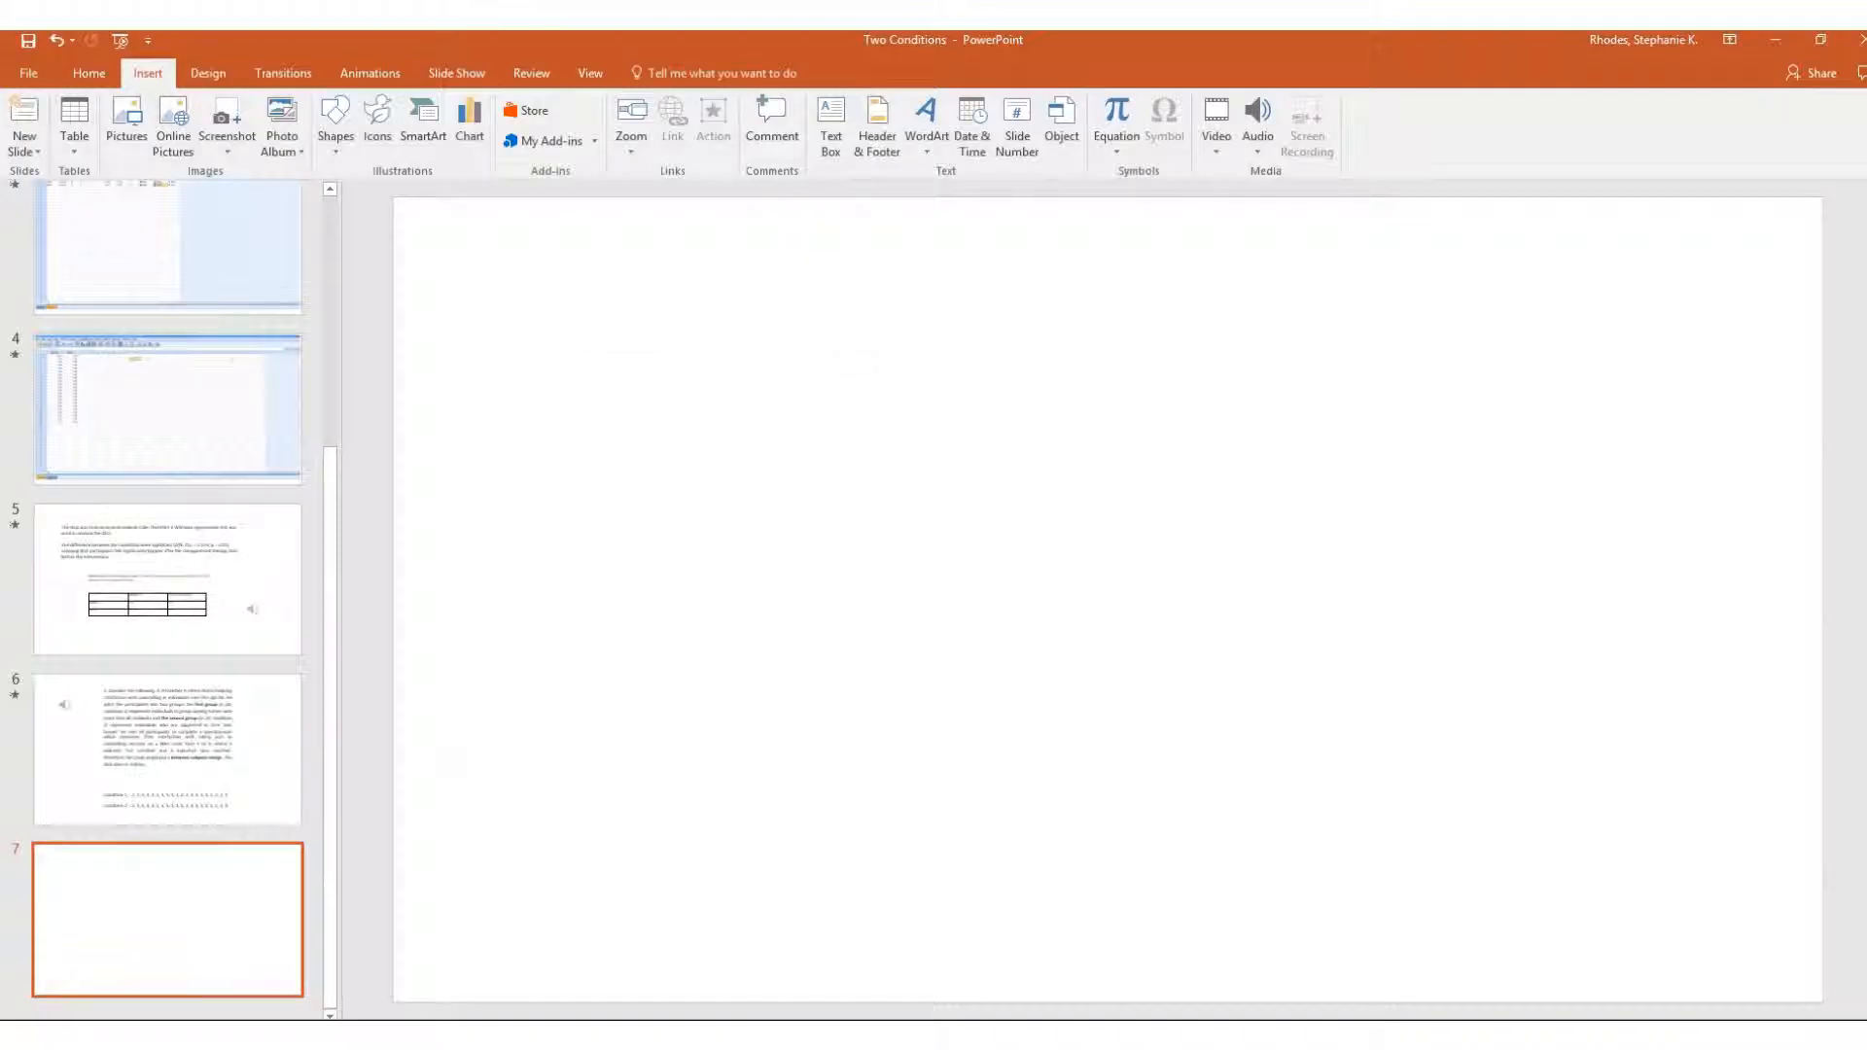
left_click(160, 739)
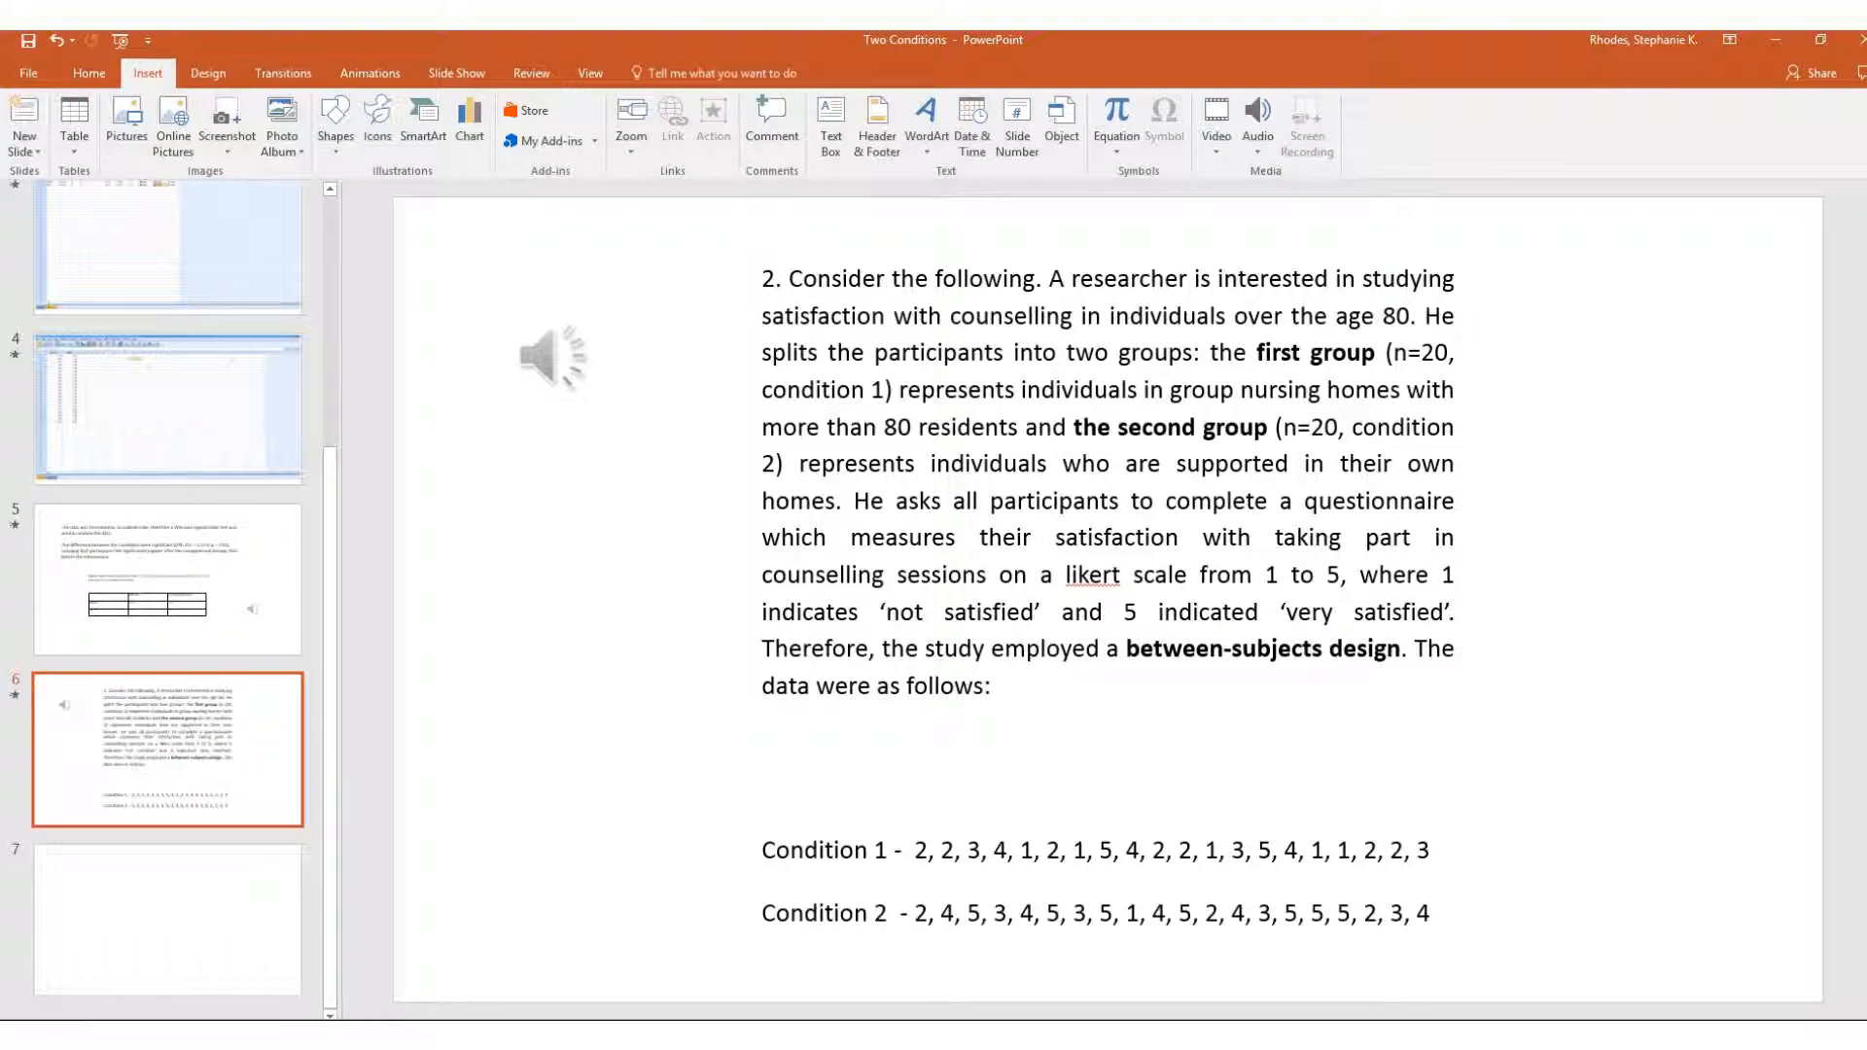
left_click(874, 1033)
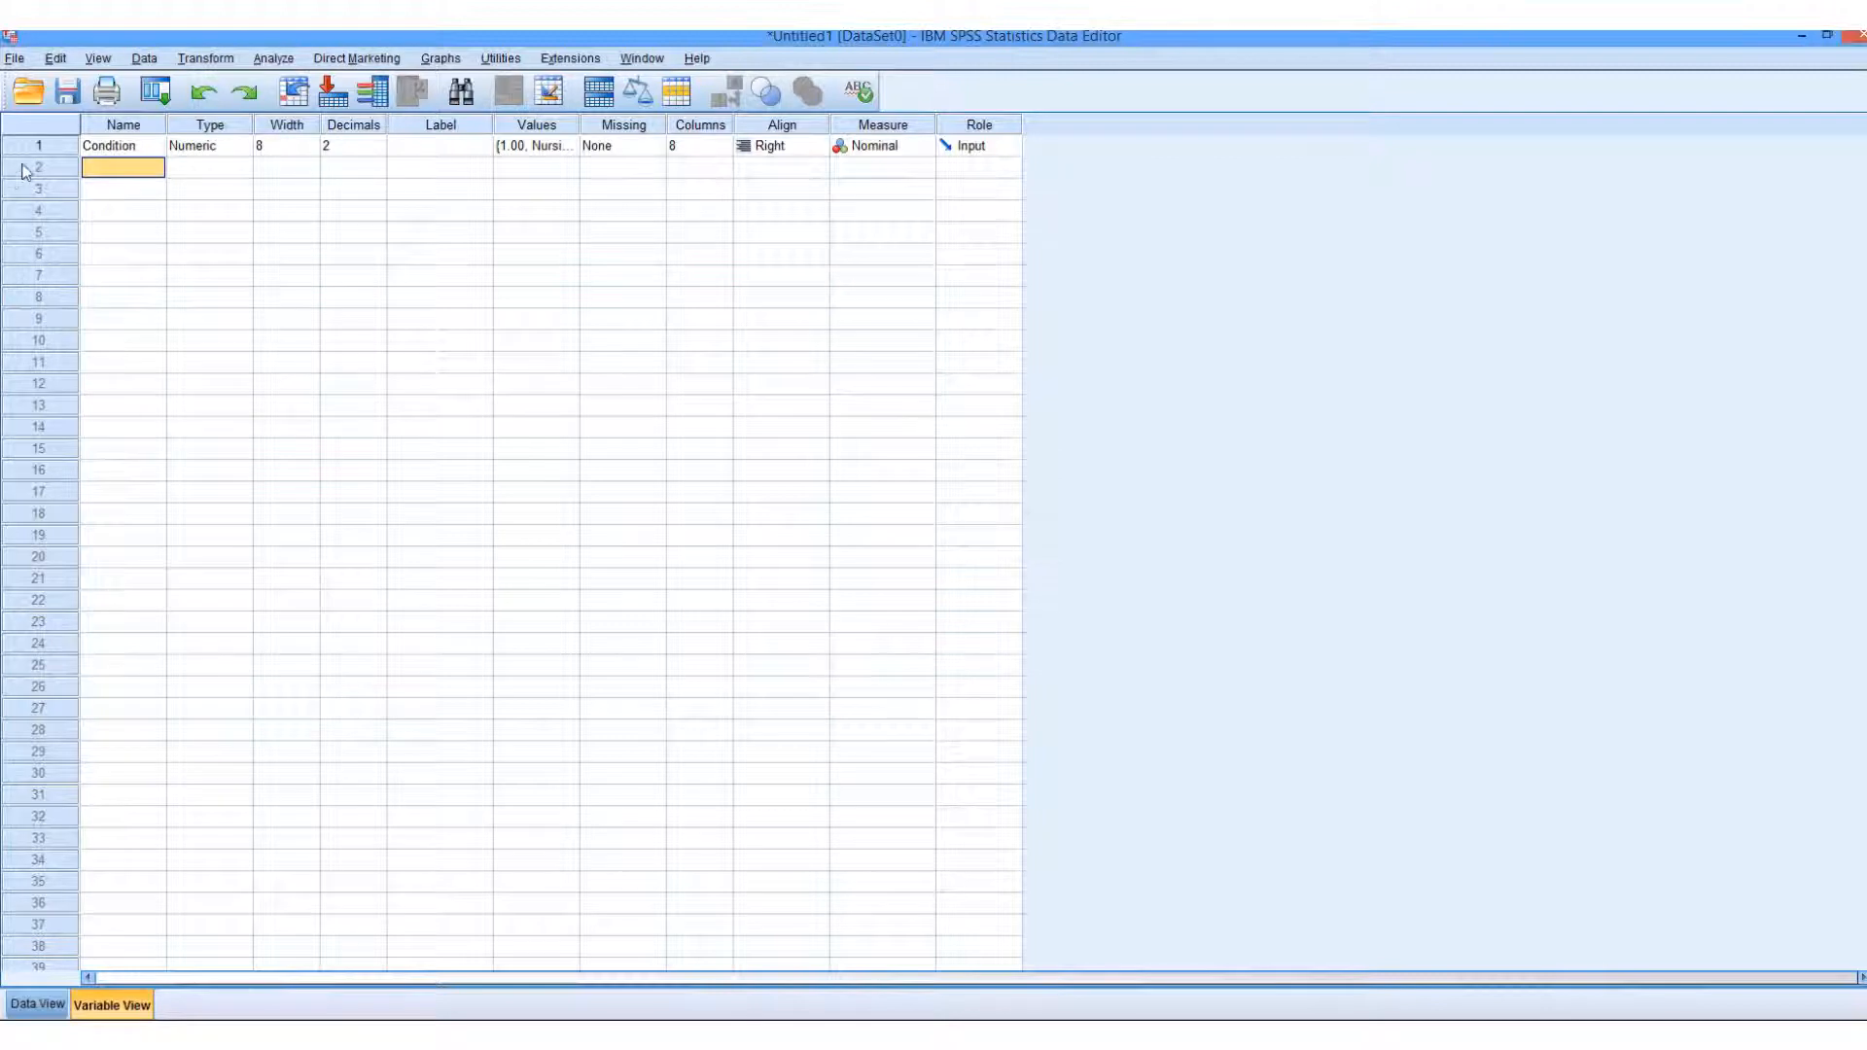
Name the second variable Satisfaction and set its measurement level to Ordinal.
left_click(116, 165)
type("Sa")
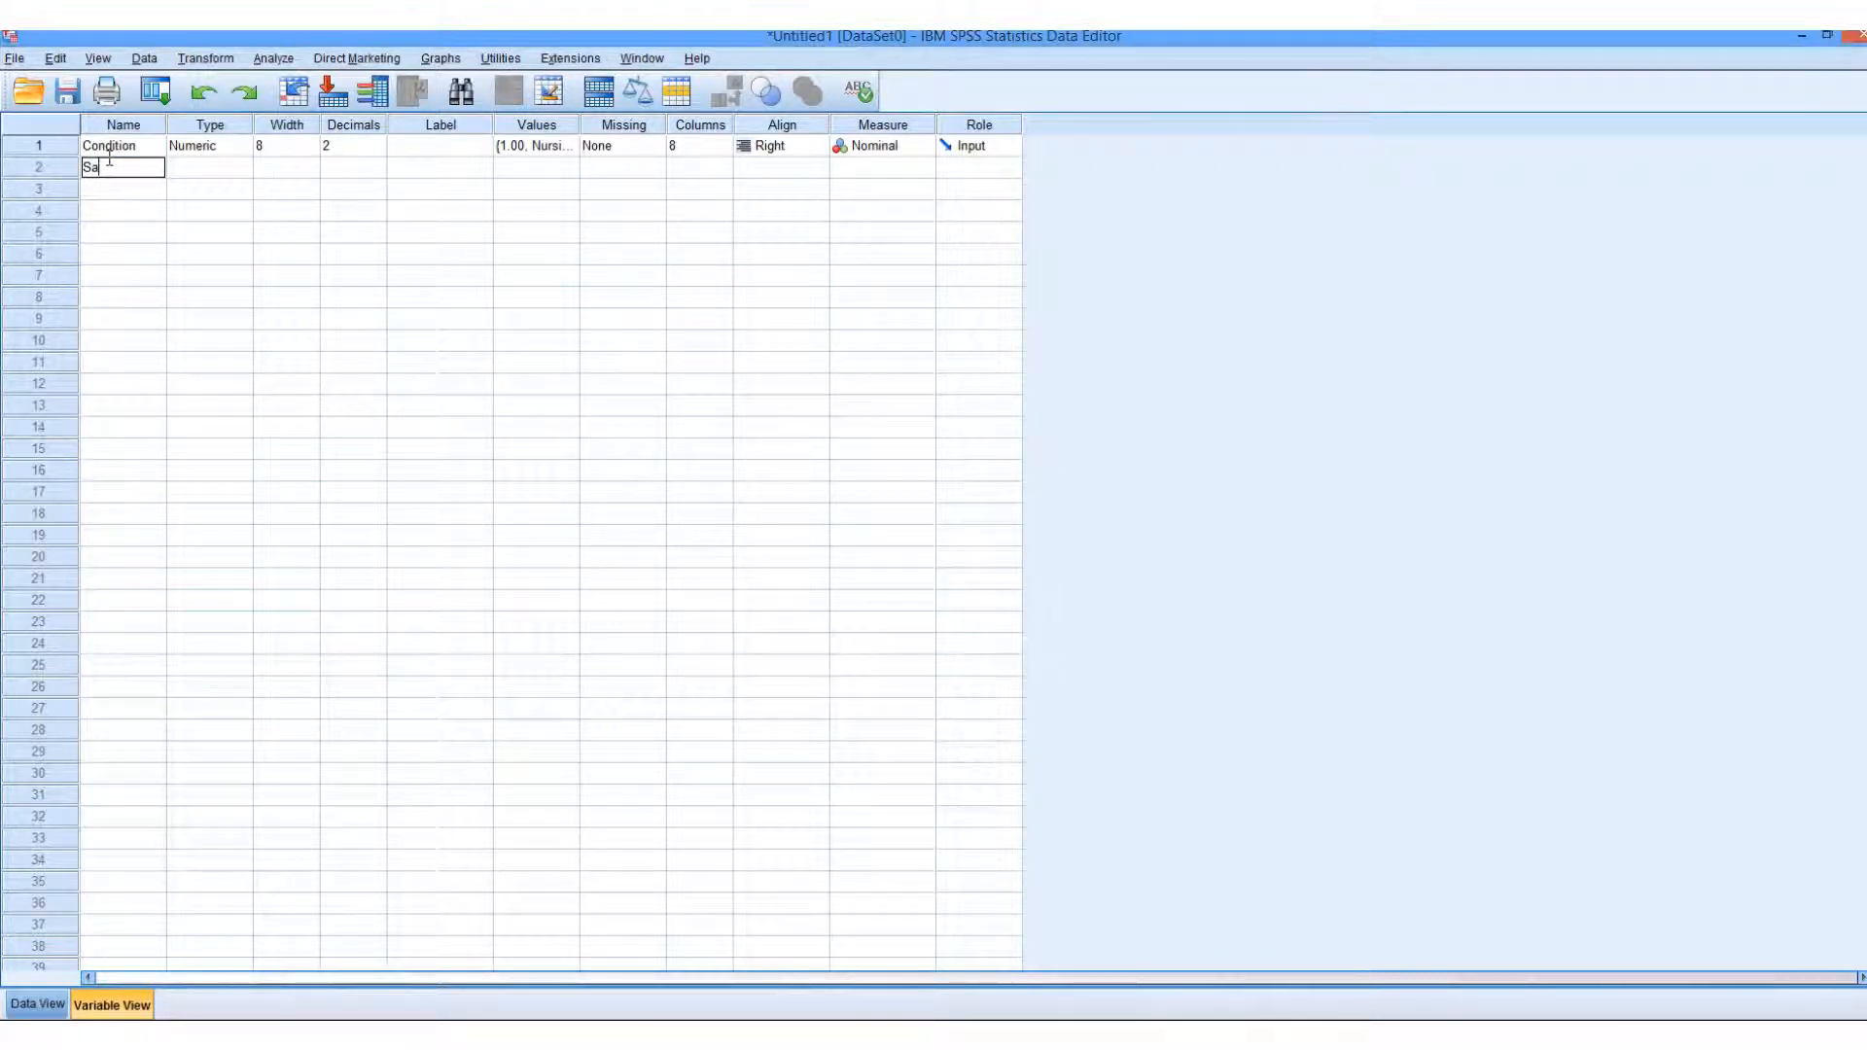
type("tisfaction")
left_click(190, 172)
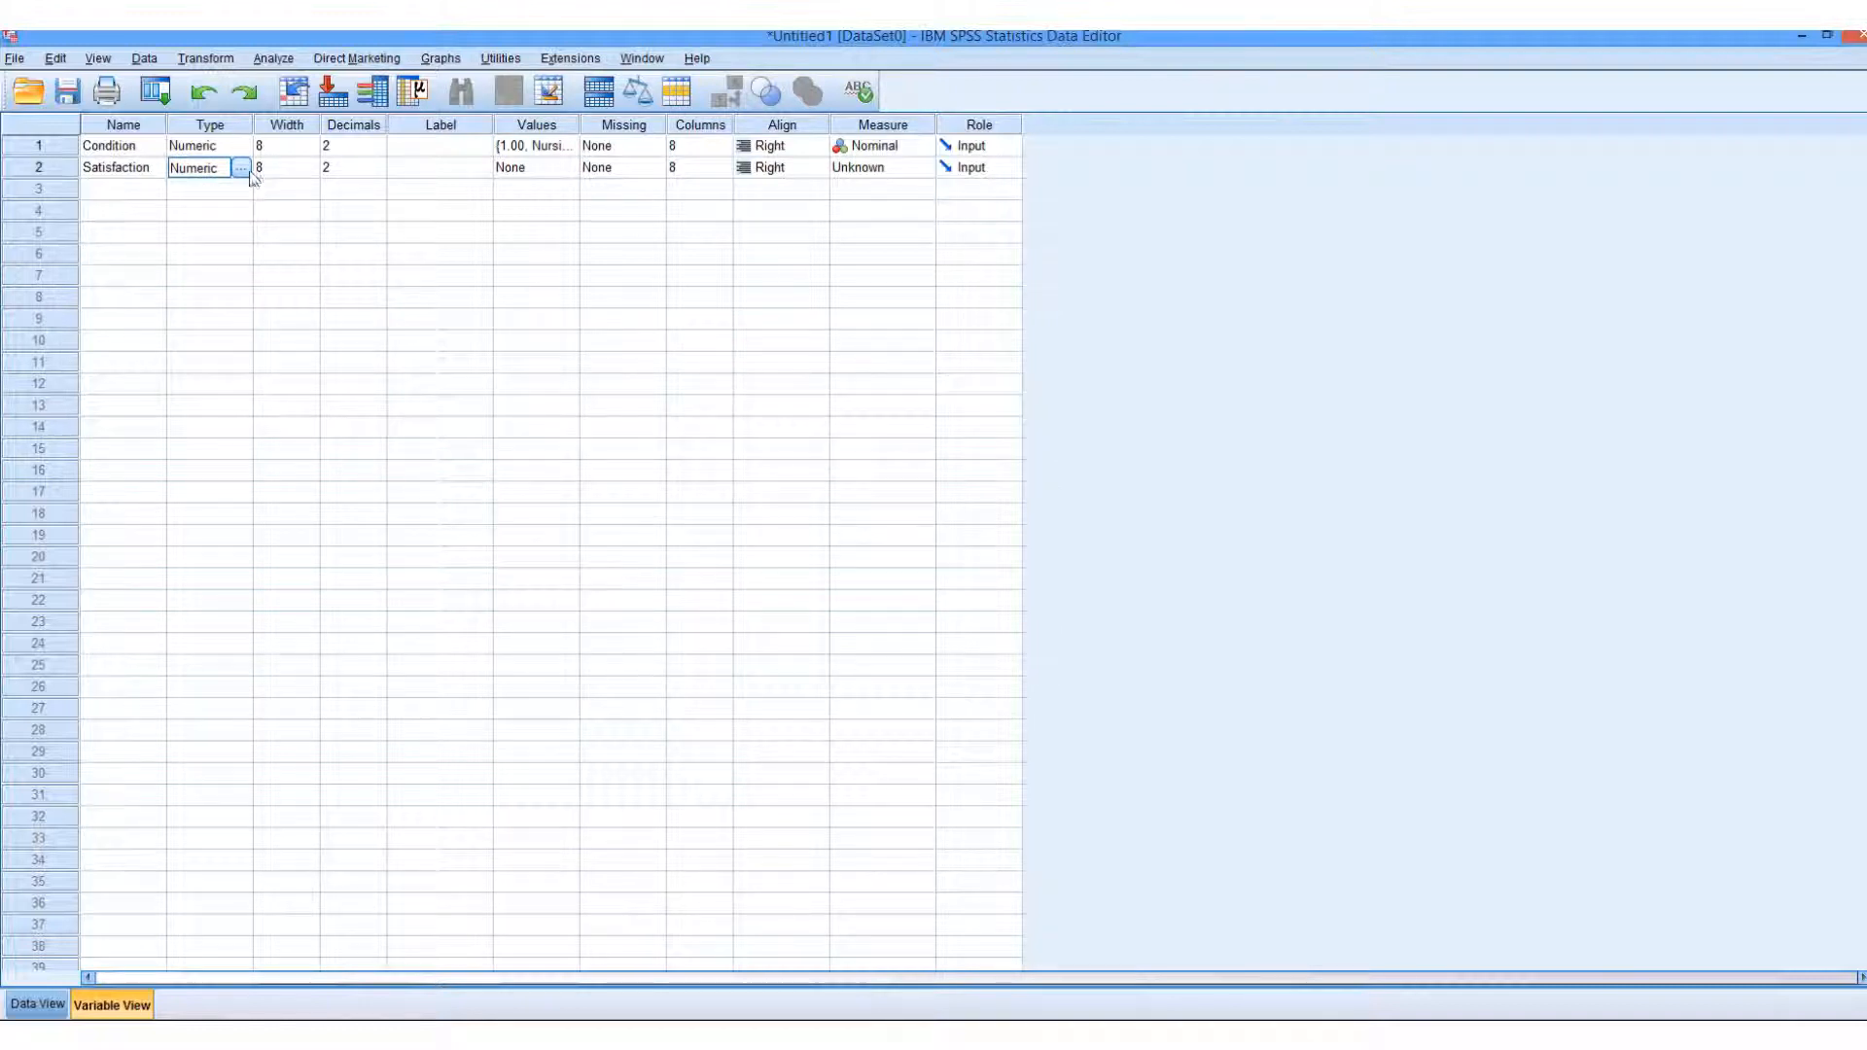
left_click(929, 170)
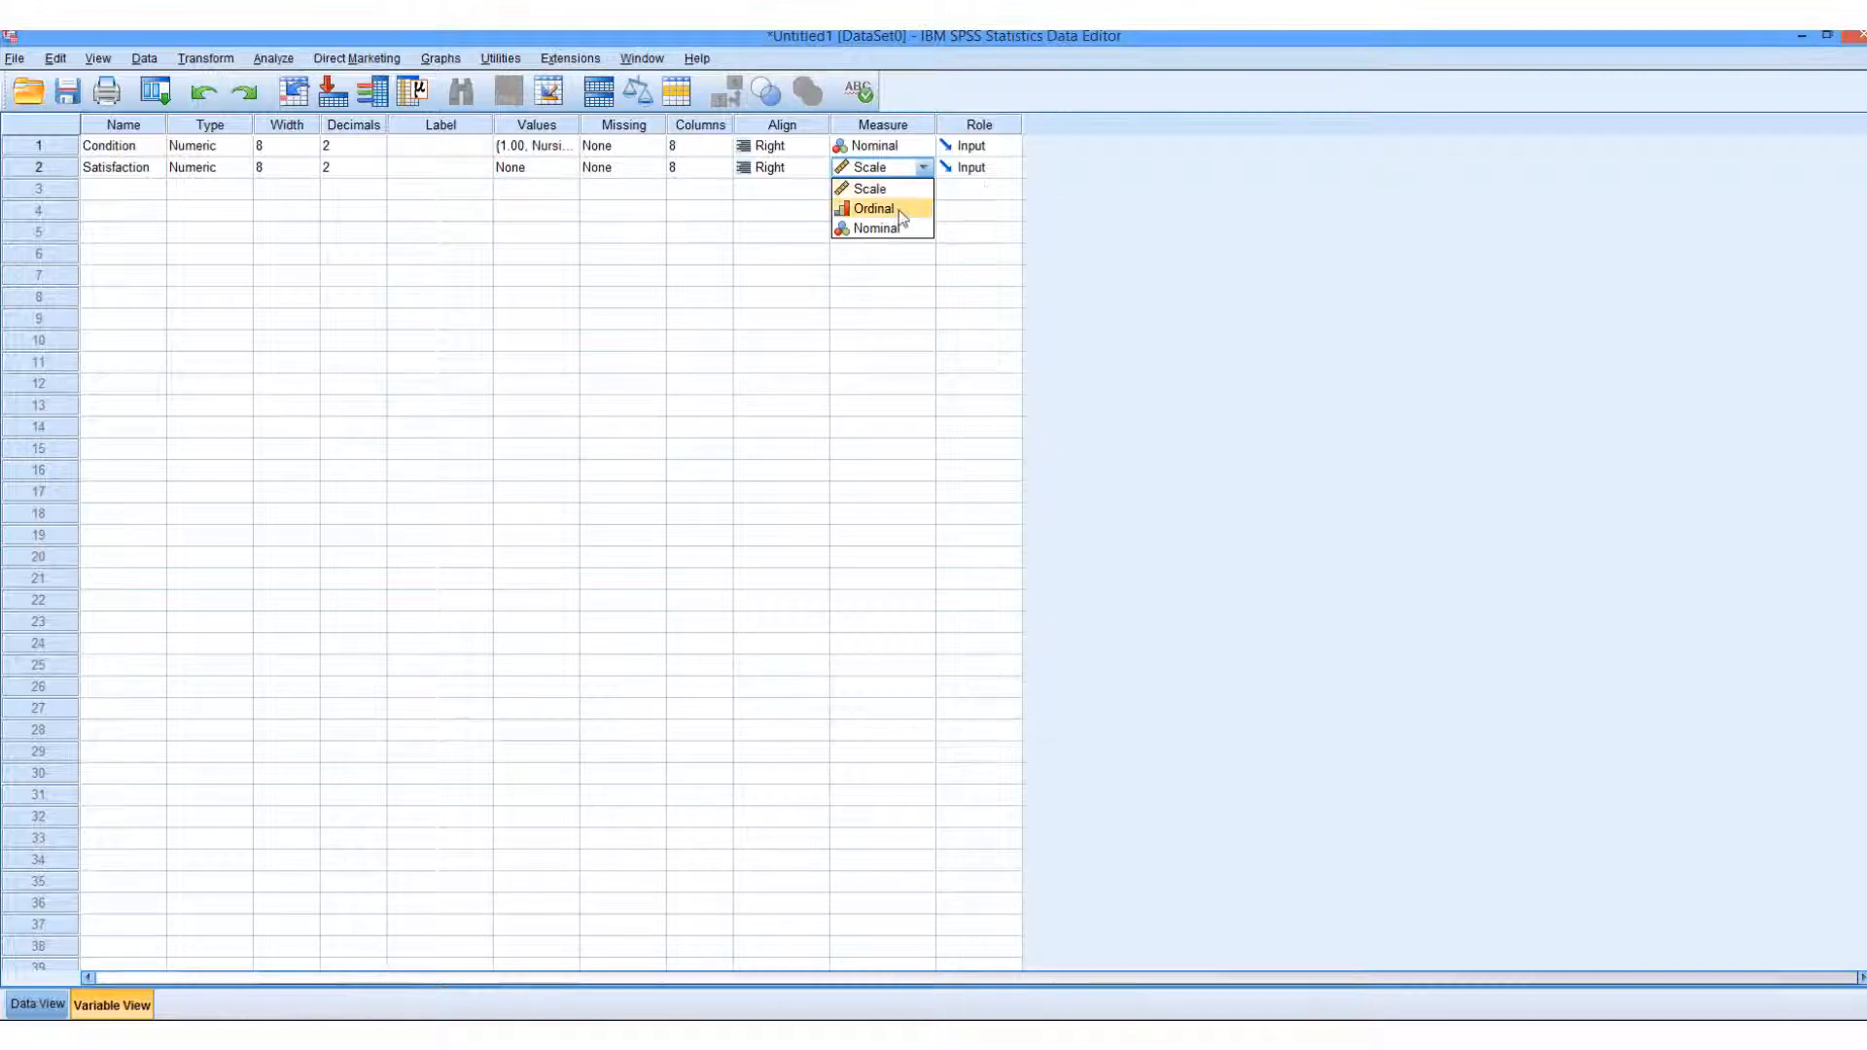
left_click(900, 210)
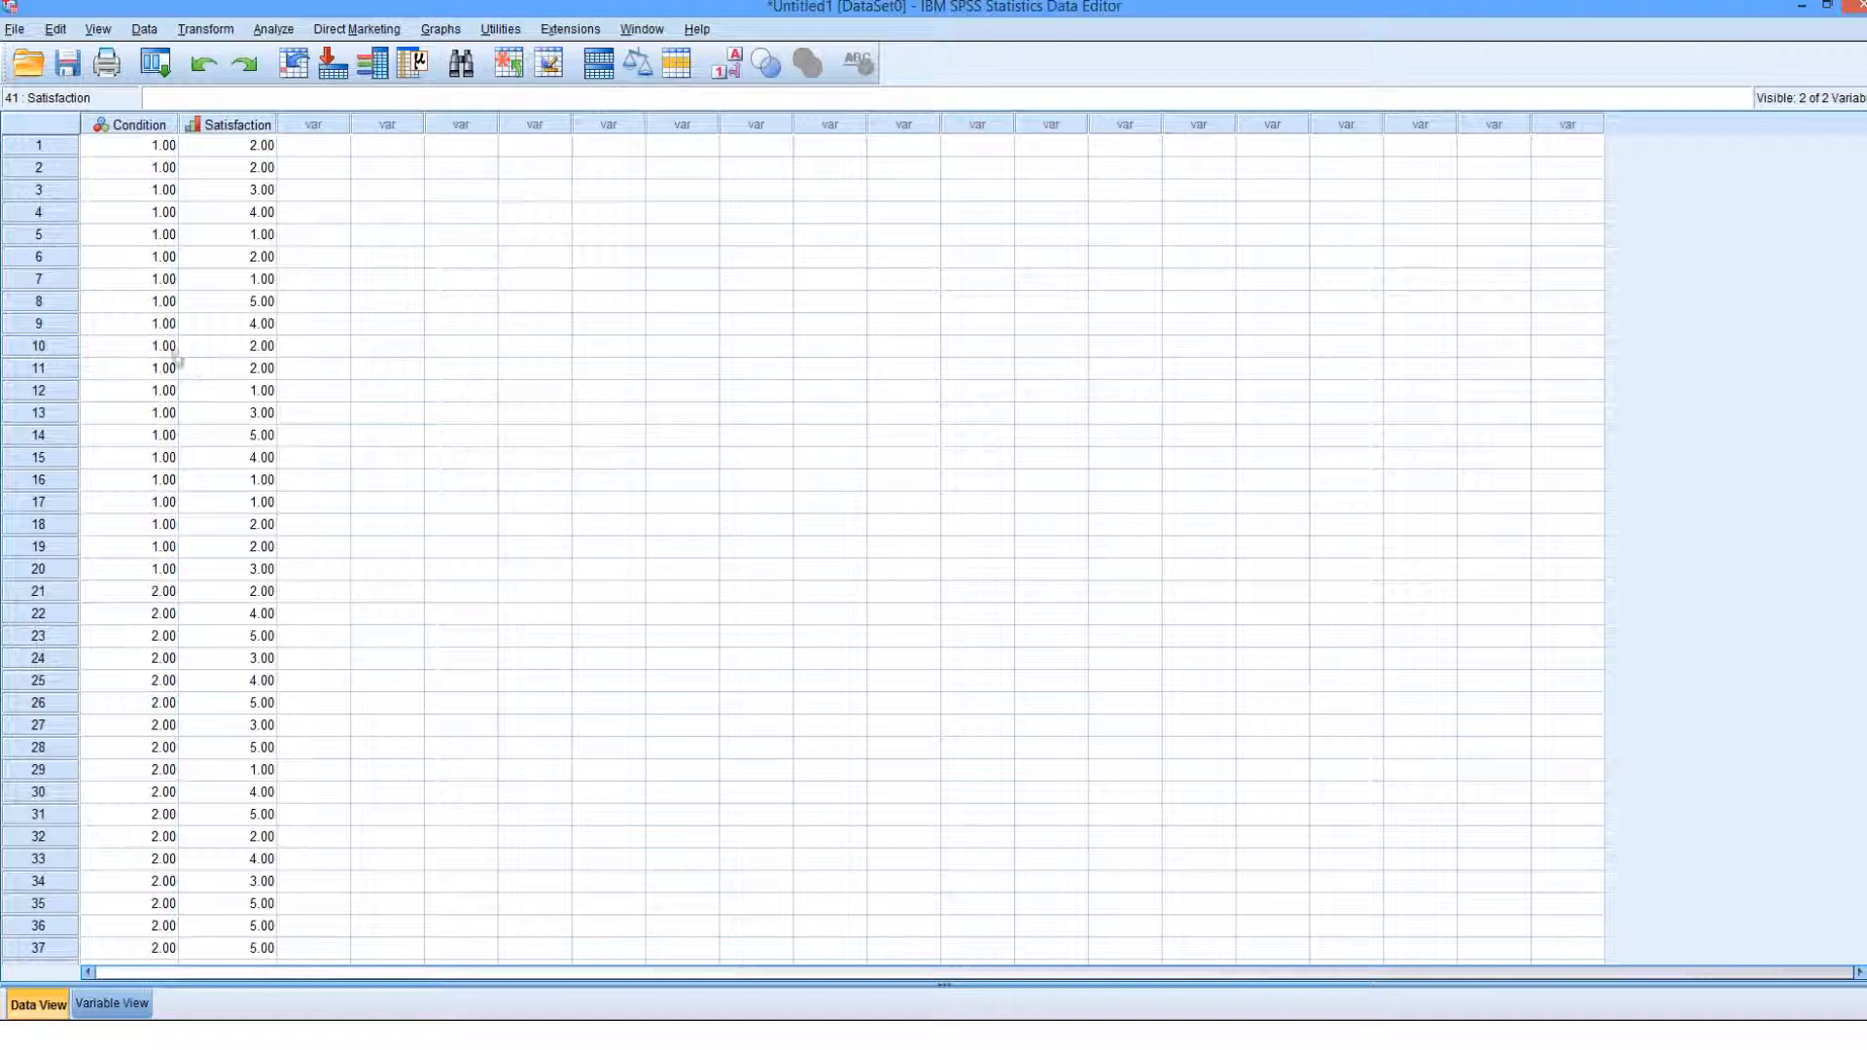
Review the entered Condition and Satisfaction scores down to the last case.
scroll(89, 162, "down", 1)
scroll(78, 162, "down", 2)
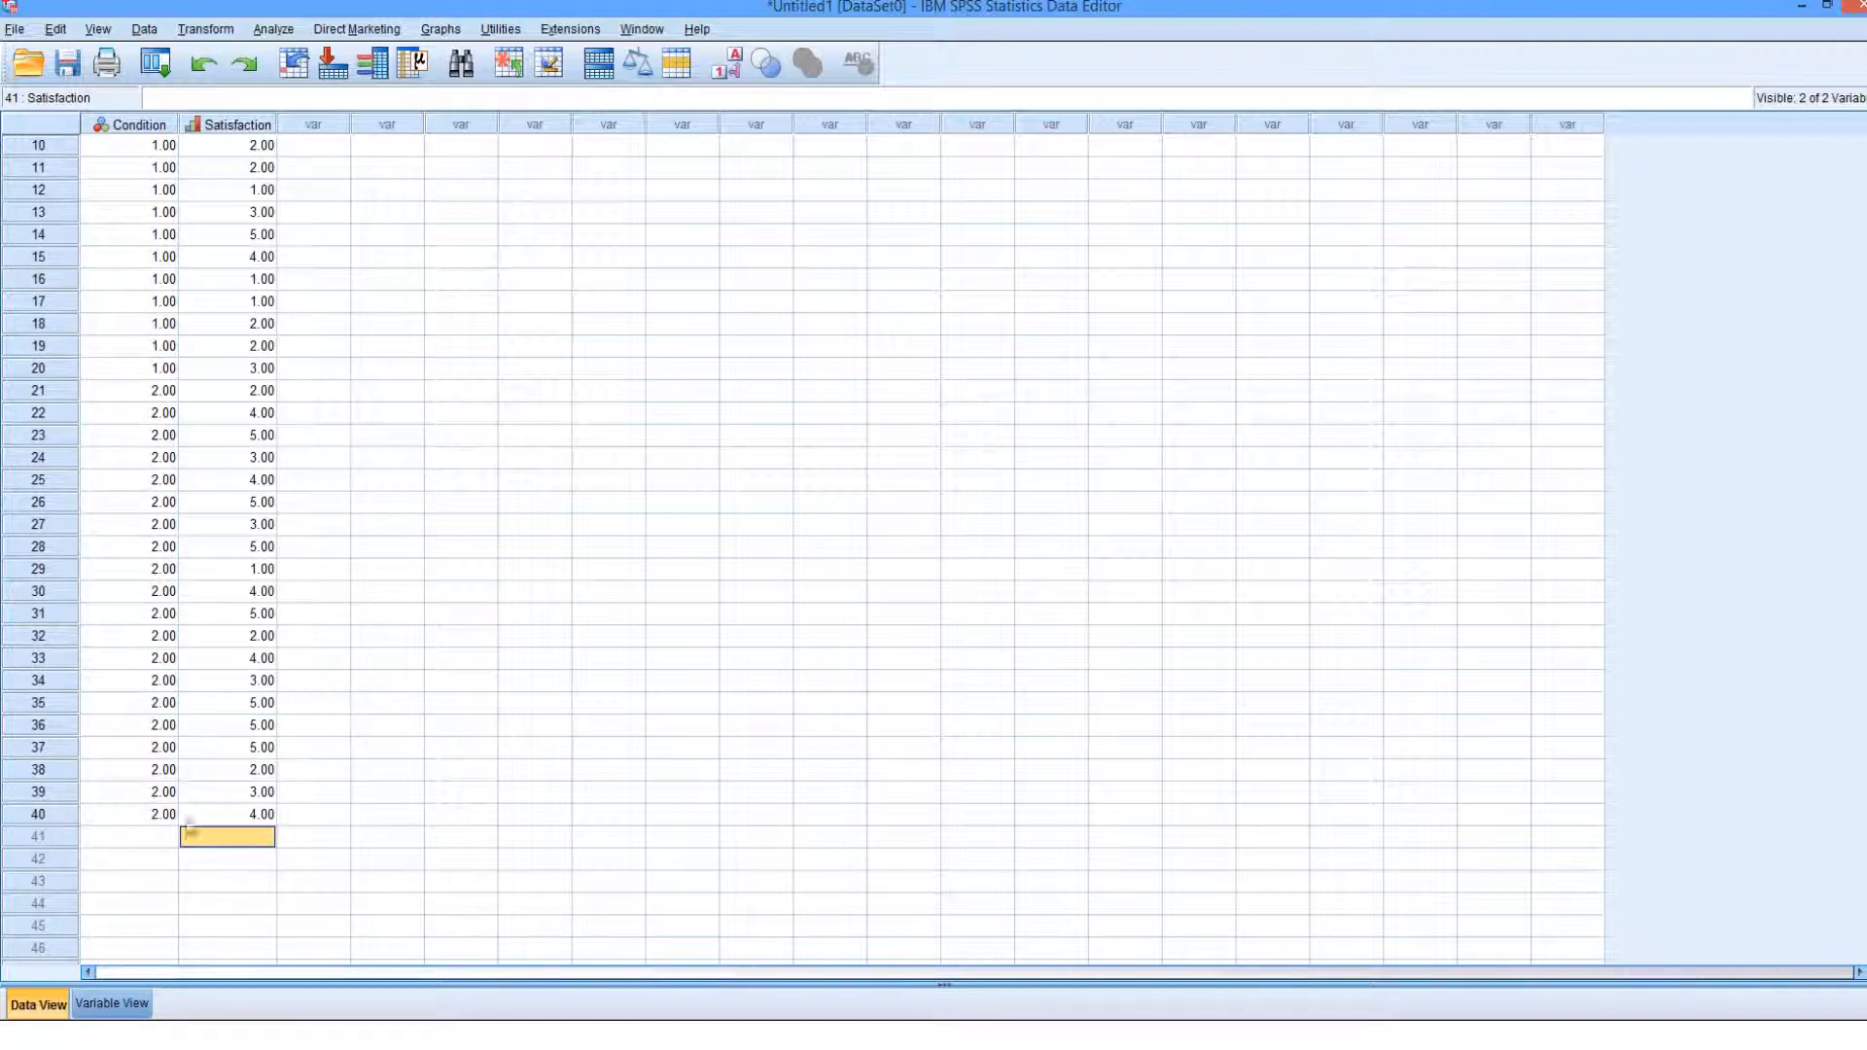
Compare the entered Satisfaction scores with the Condition 2 data on slide 6 in PowerPoint, and return to the SPSS data.
scroll(193, 828, "up", 3)
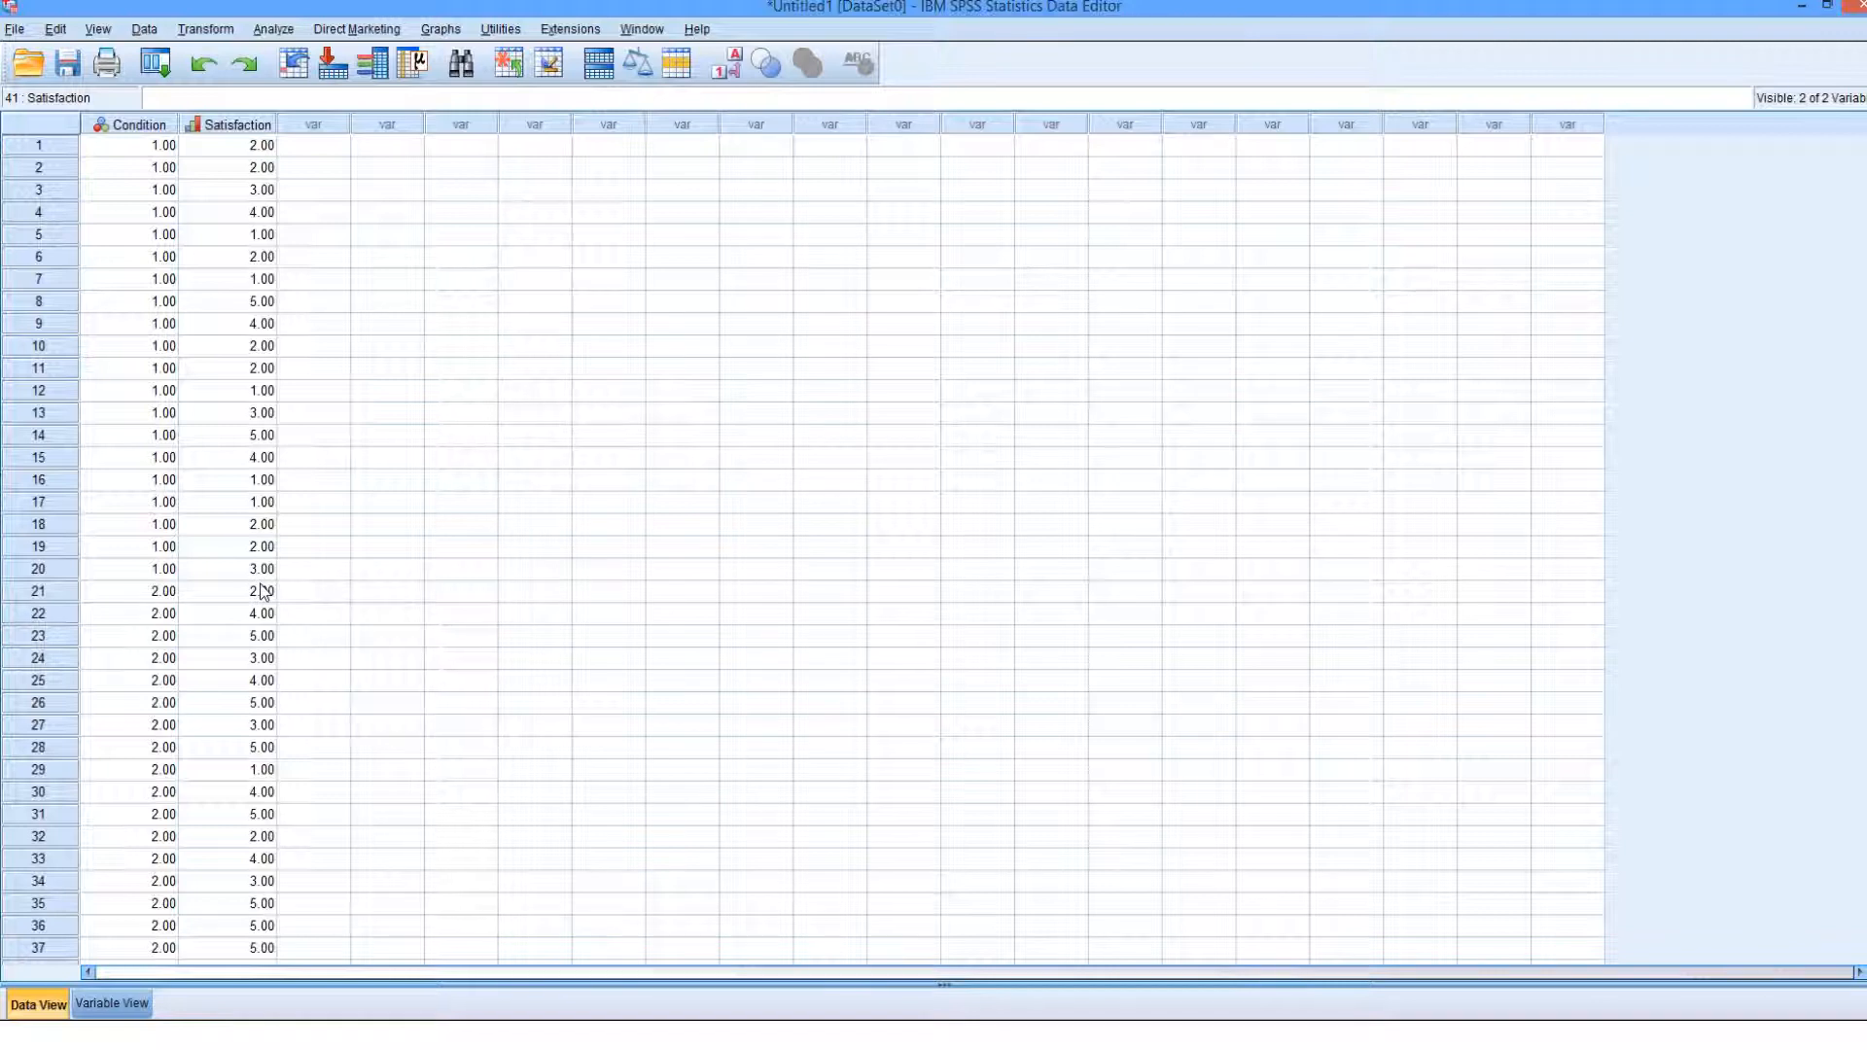
scroll(97, 590, "down", 4)
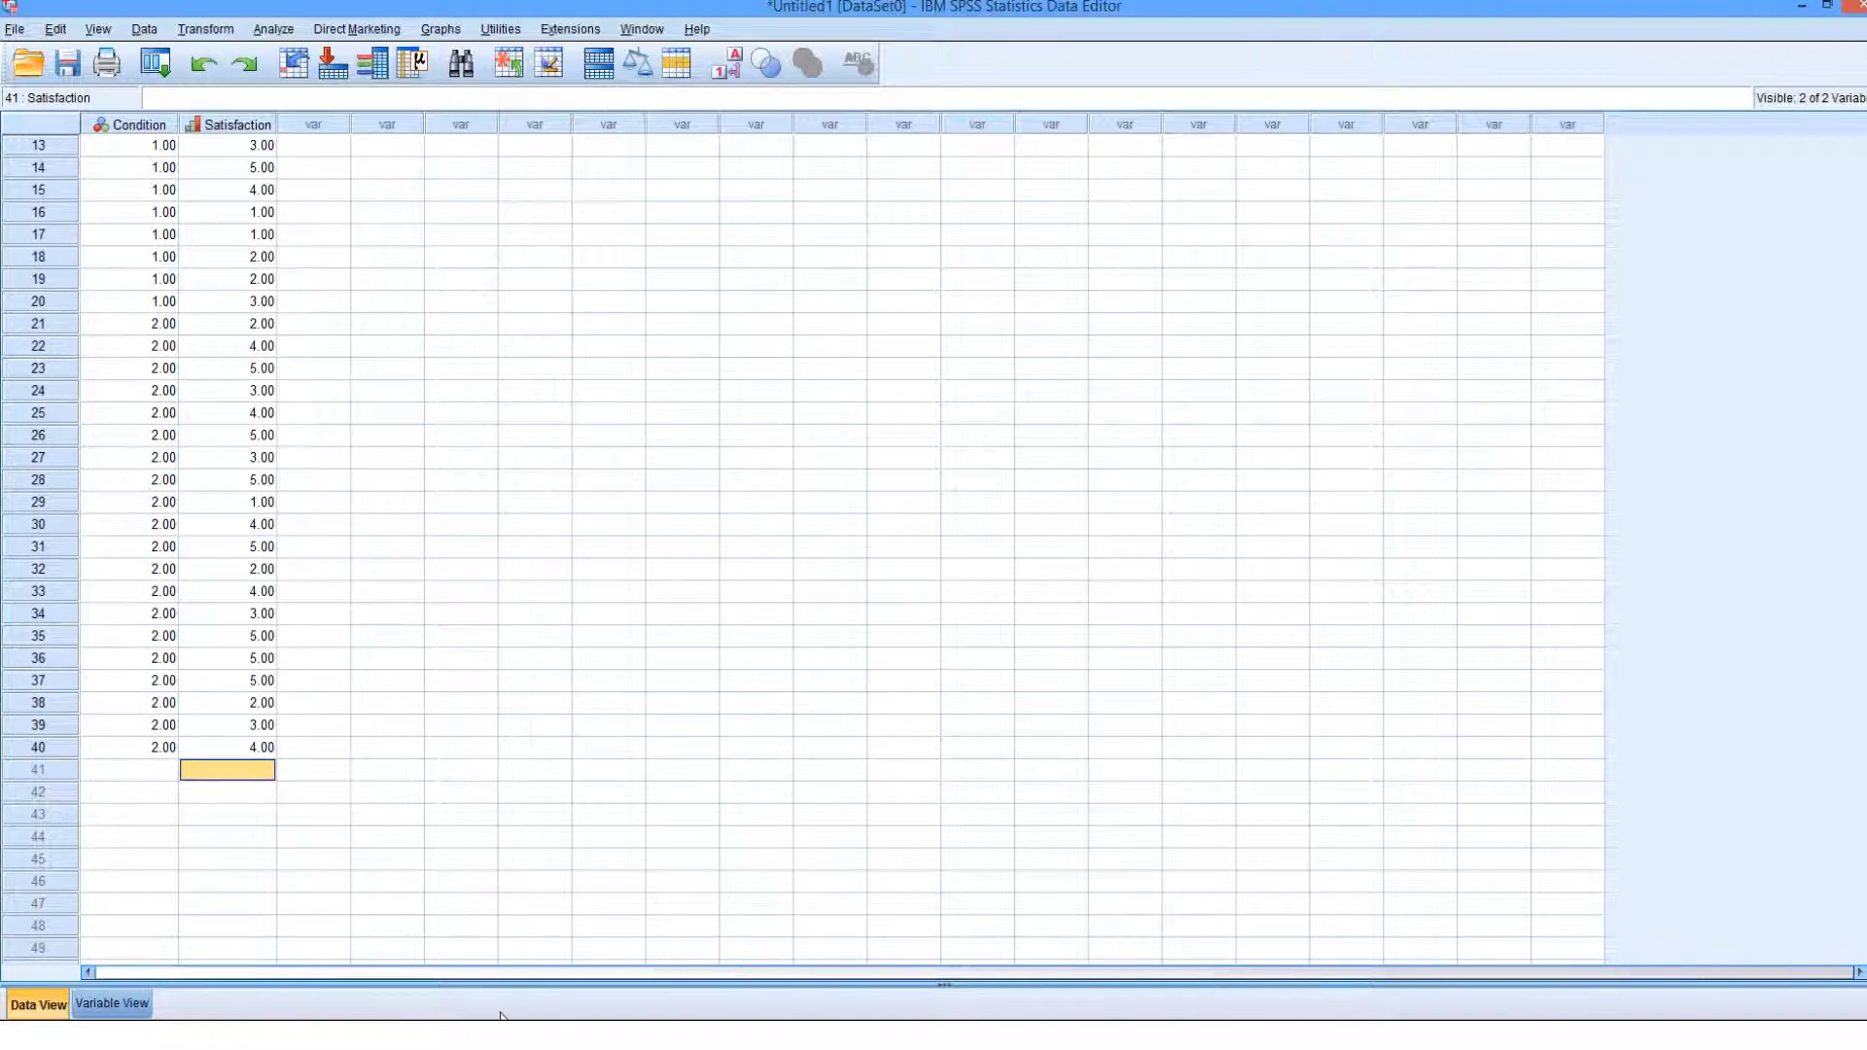
key("alt+Tab")
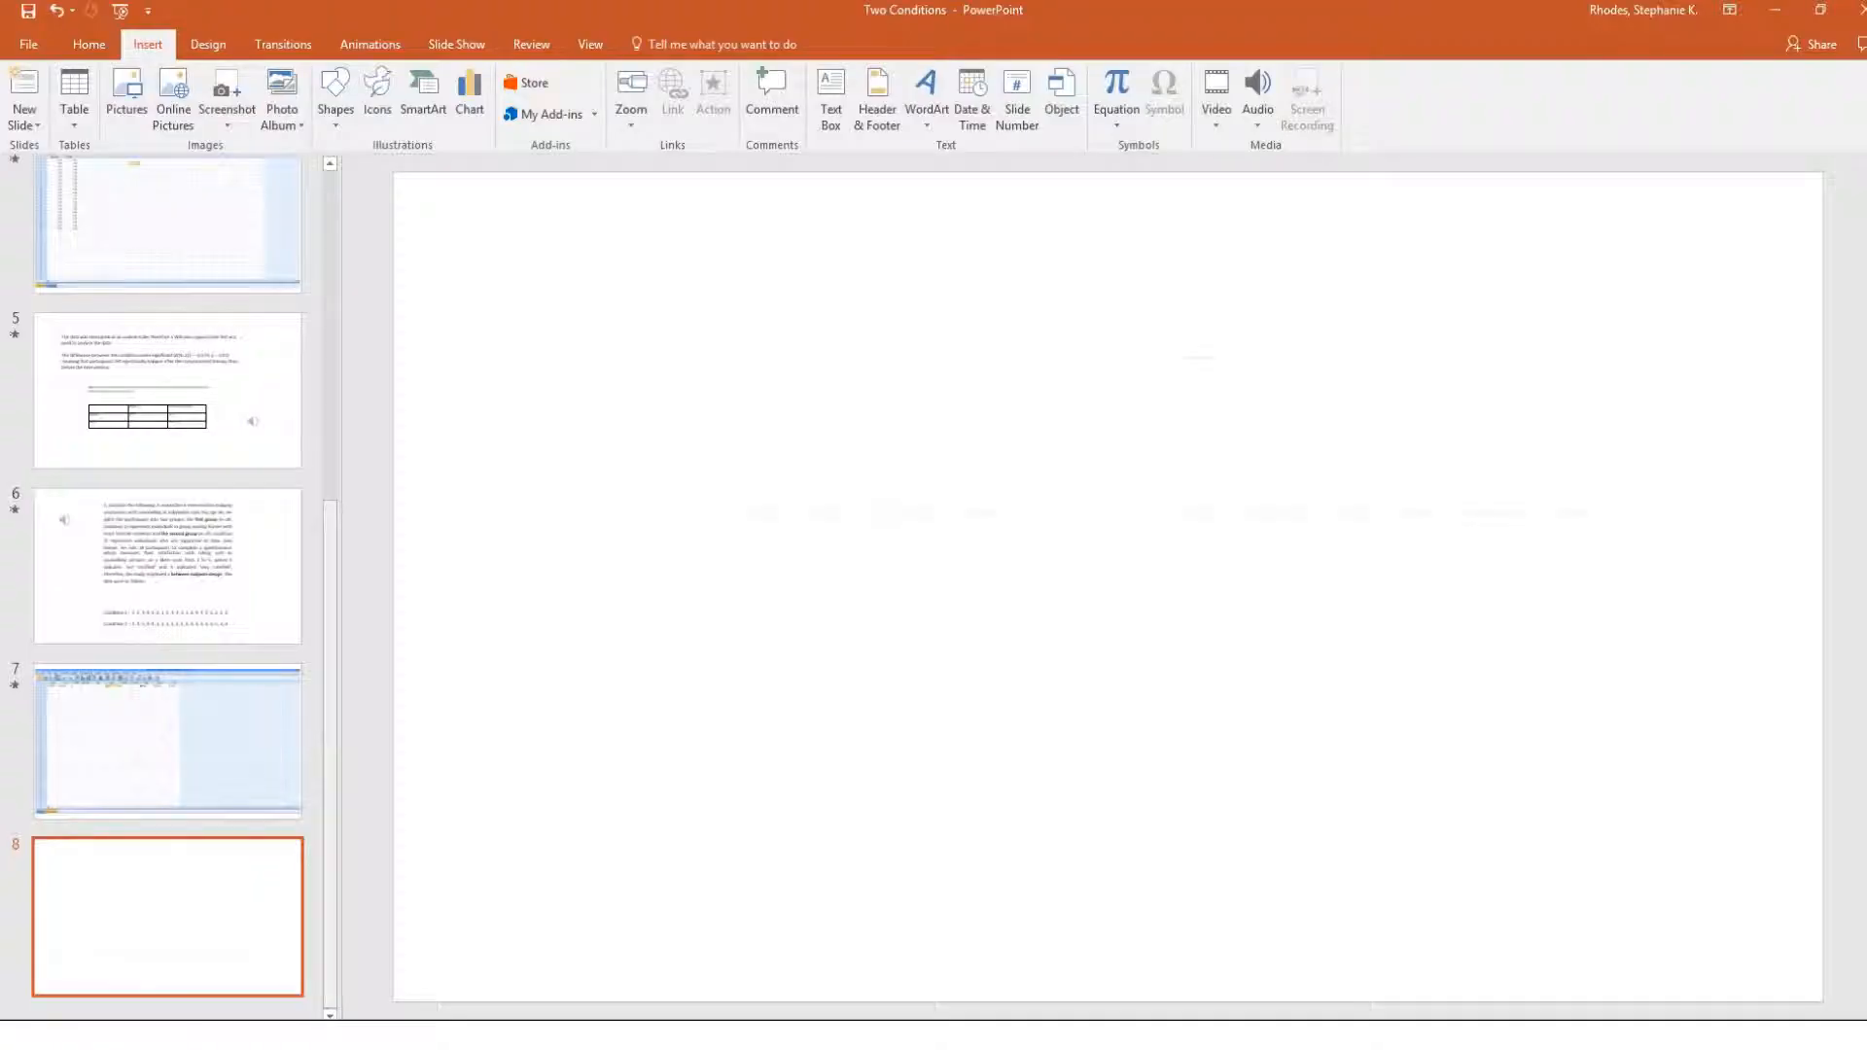
left_click(272, 536)
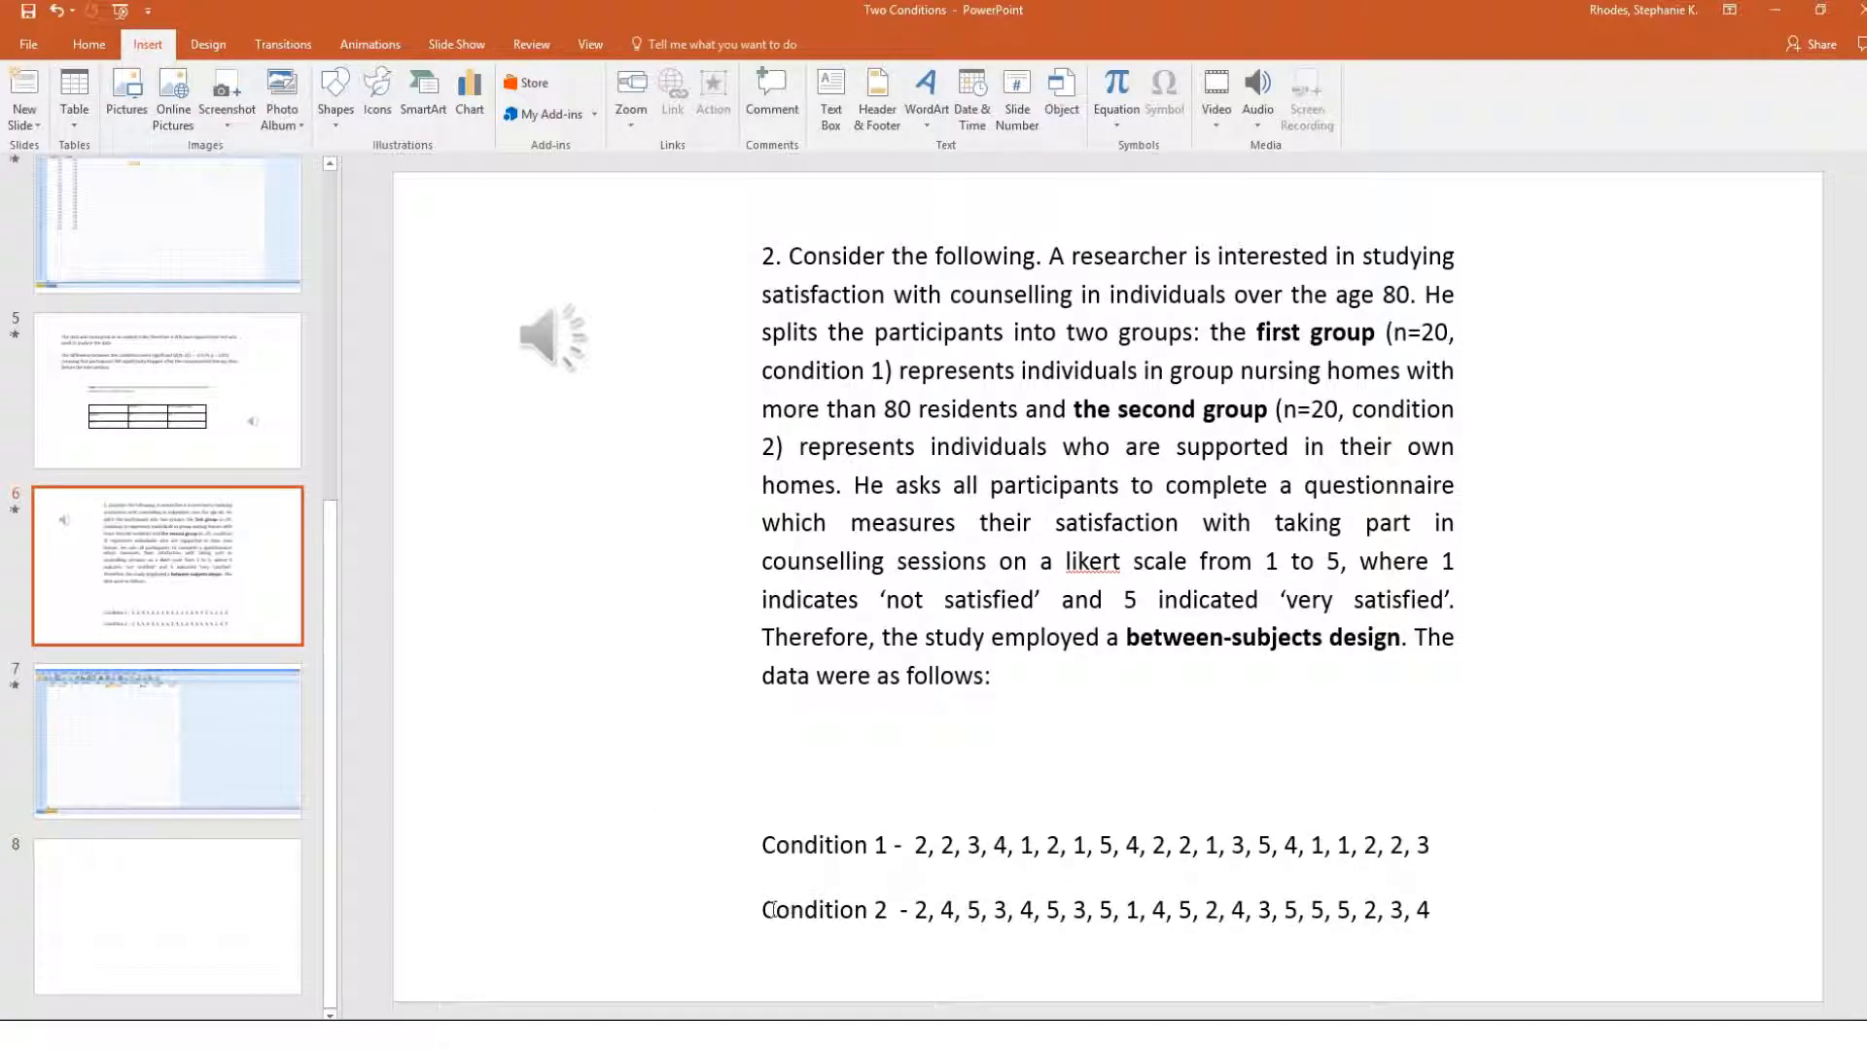
mouse_move(762, 910)
left_mouse_down()
mouse_move(1400, 861)
mouse_move(1446, 904)
left_mouse_up()
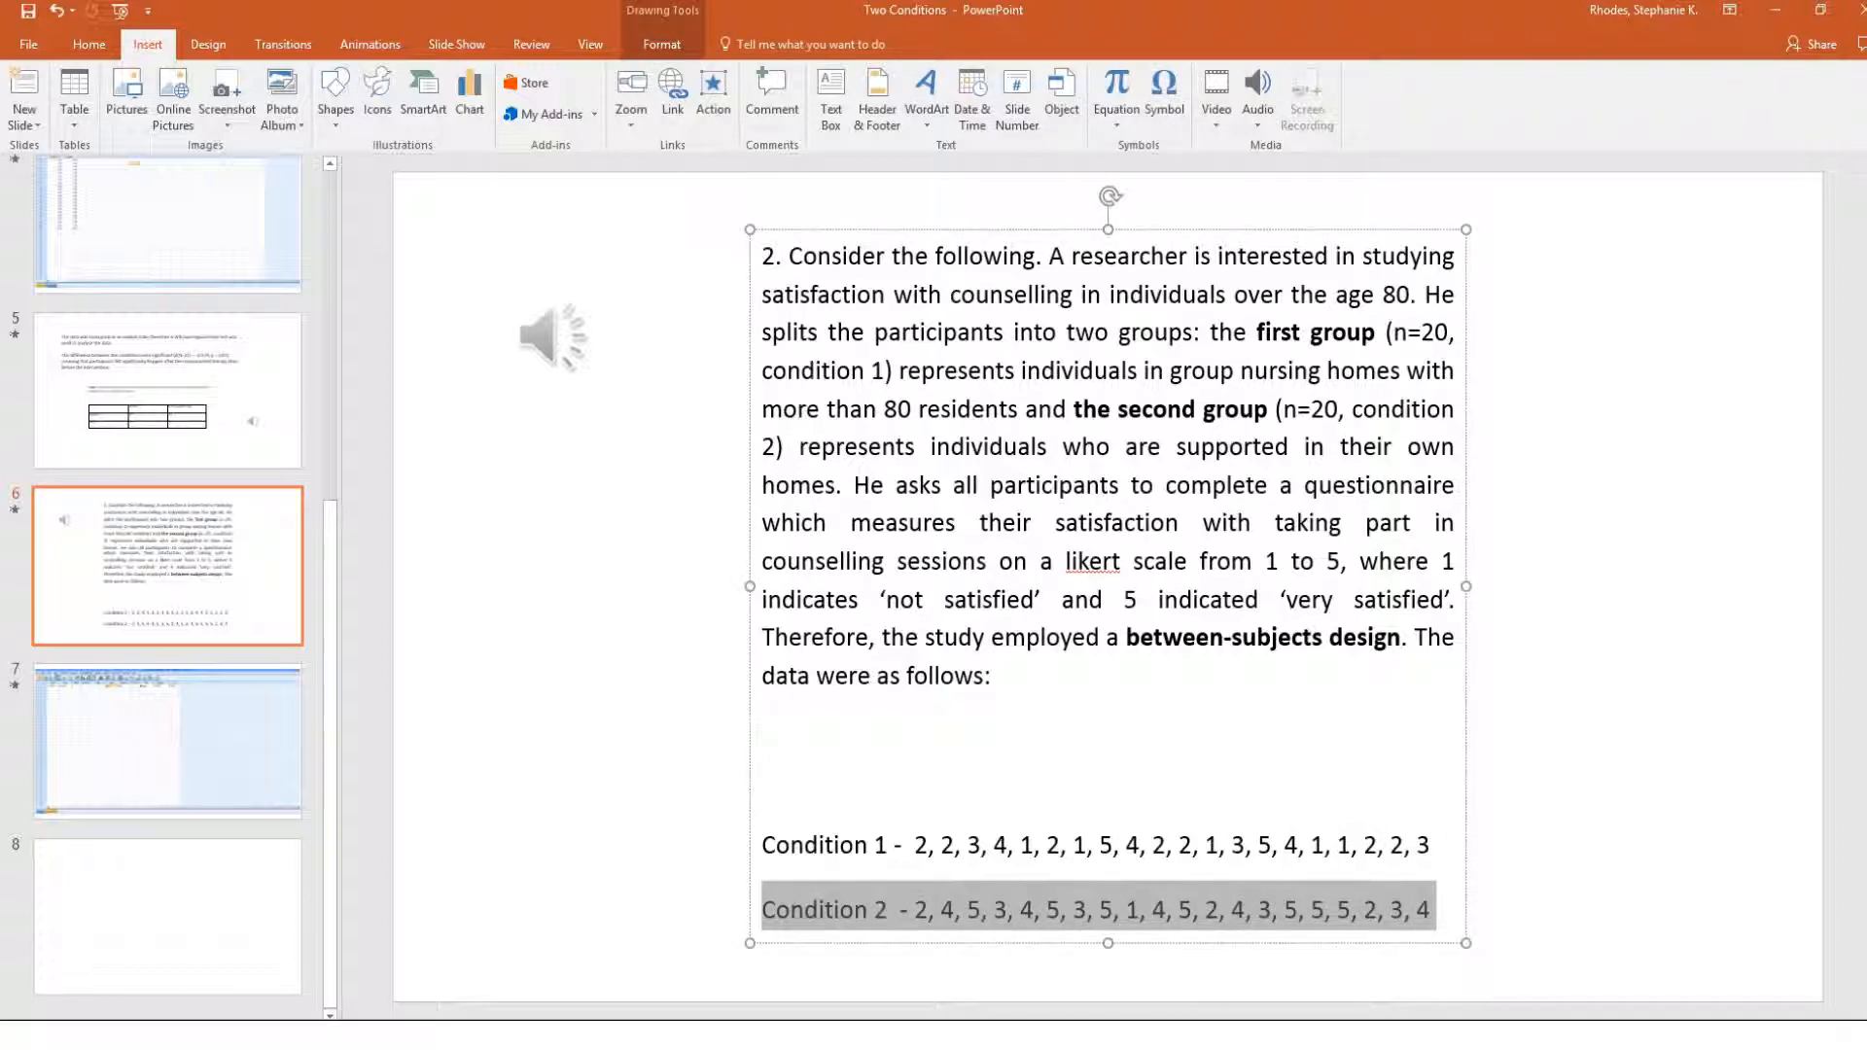
key("alt+Tab")
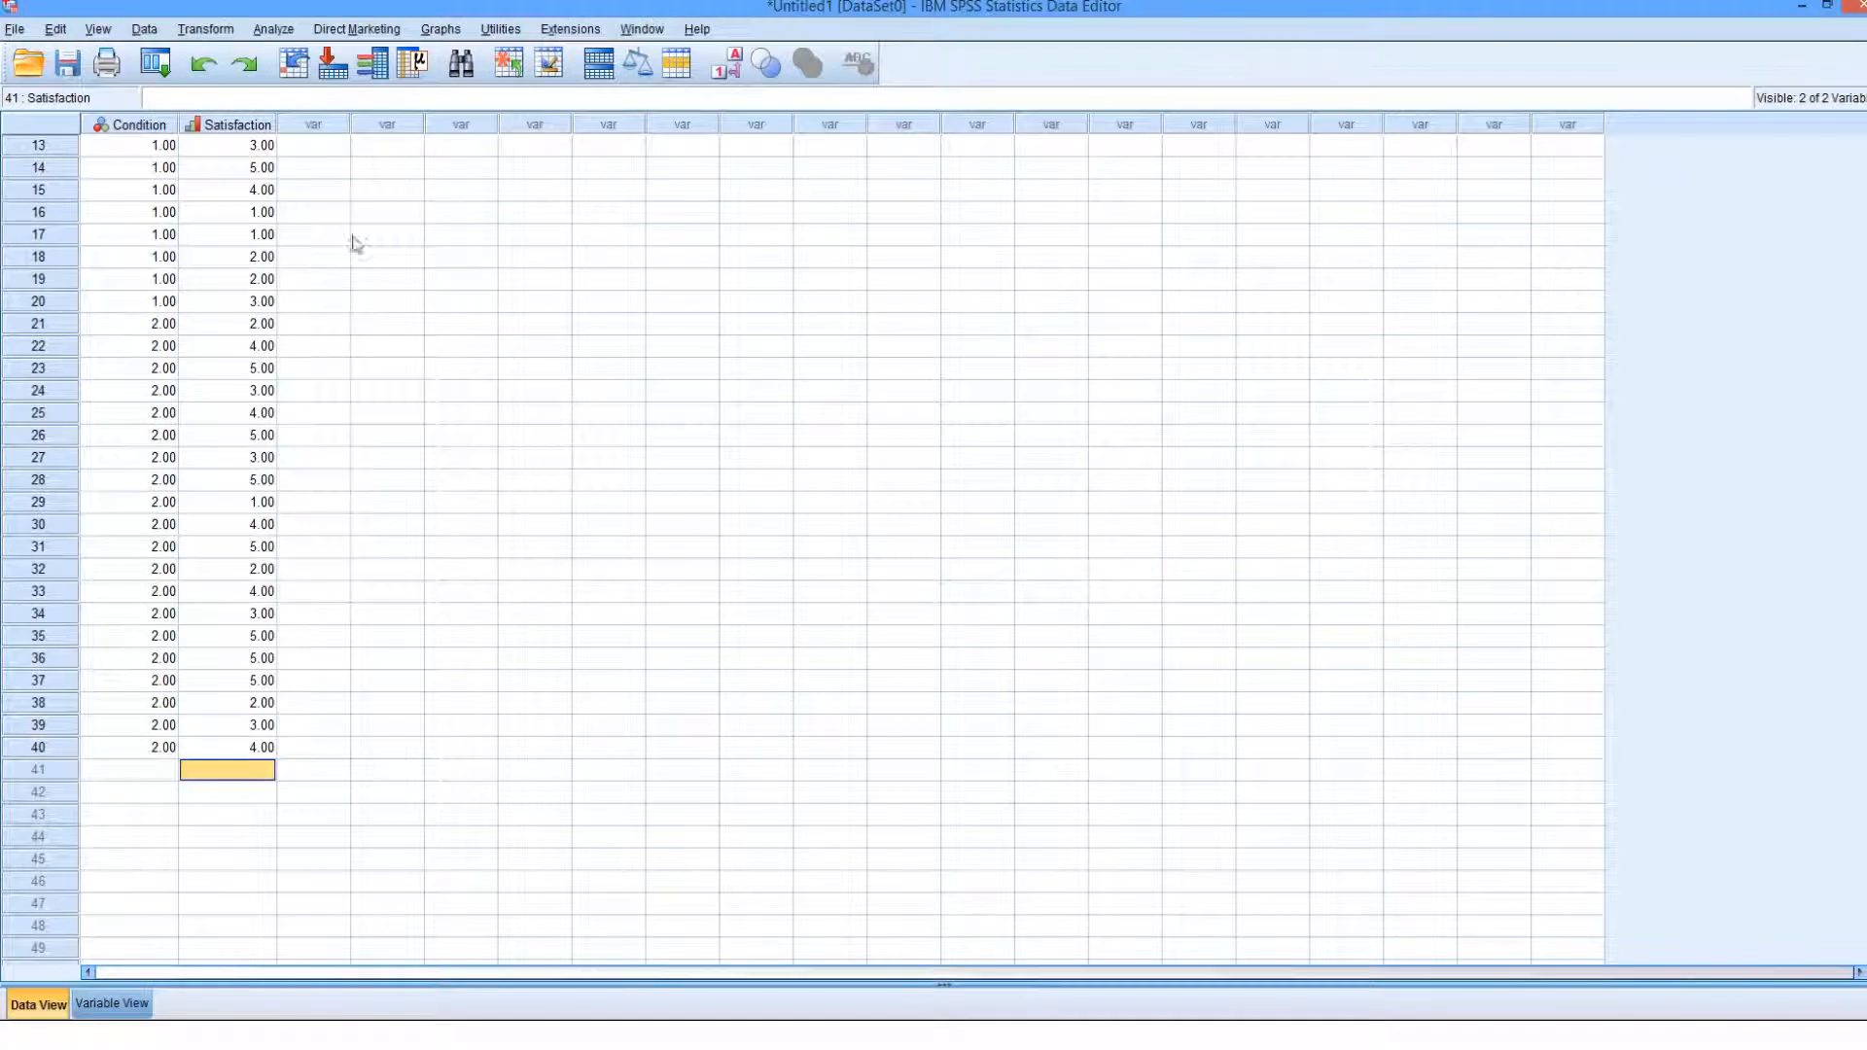
scroll(233, 361, "up", 1)
scroll(234, 362, "up", 3)
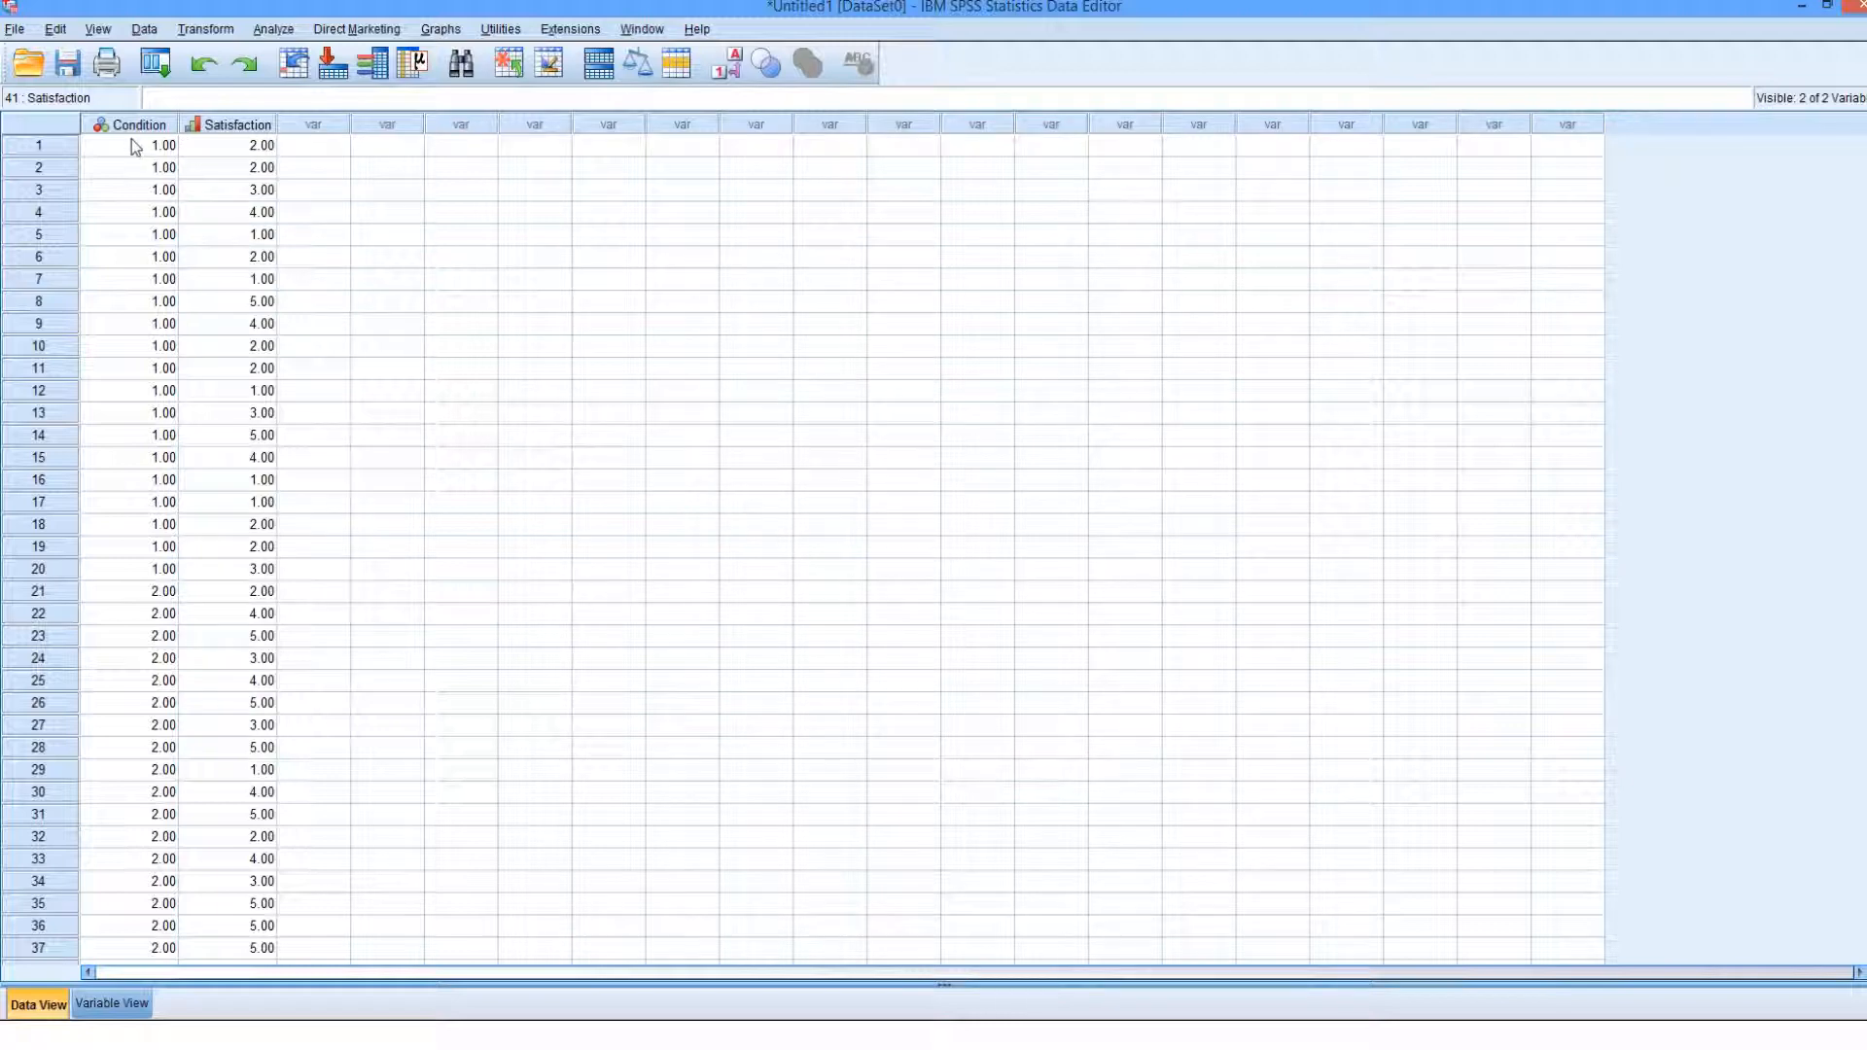
Check the value labels assigned to the Condition variable and return to the data sheet.
left_click(137, 1005)
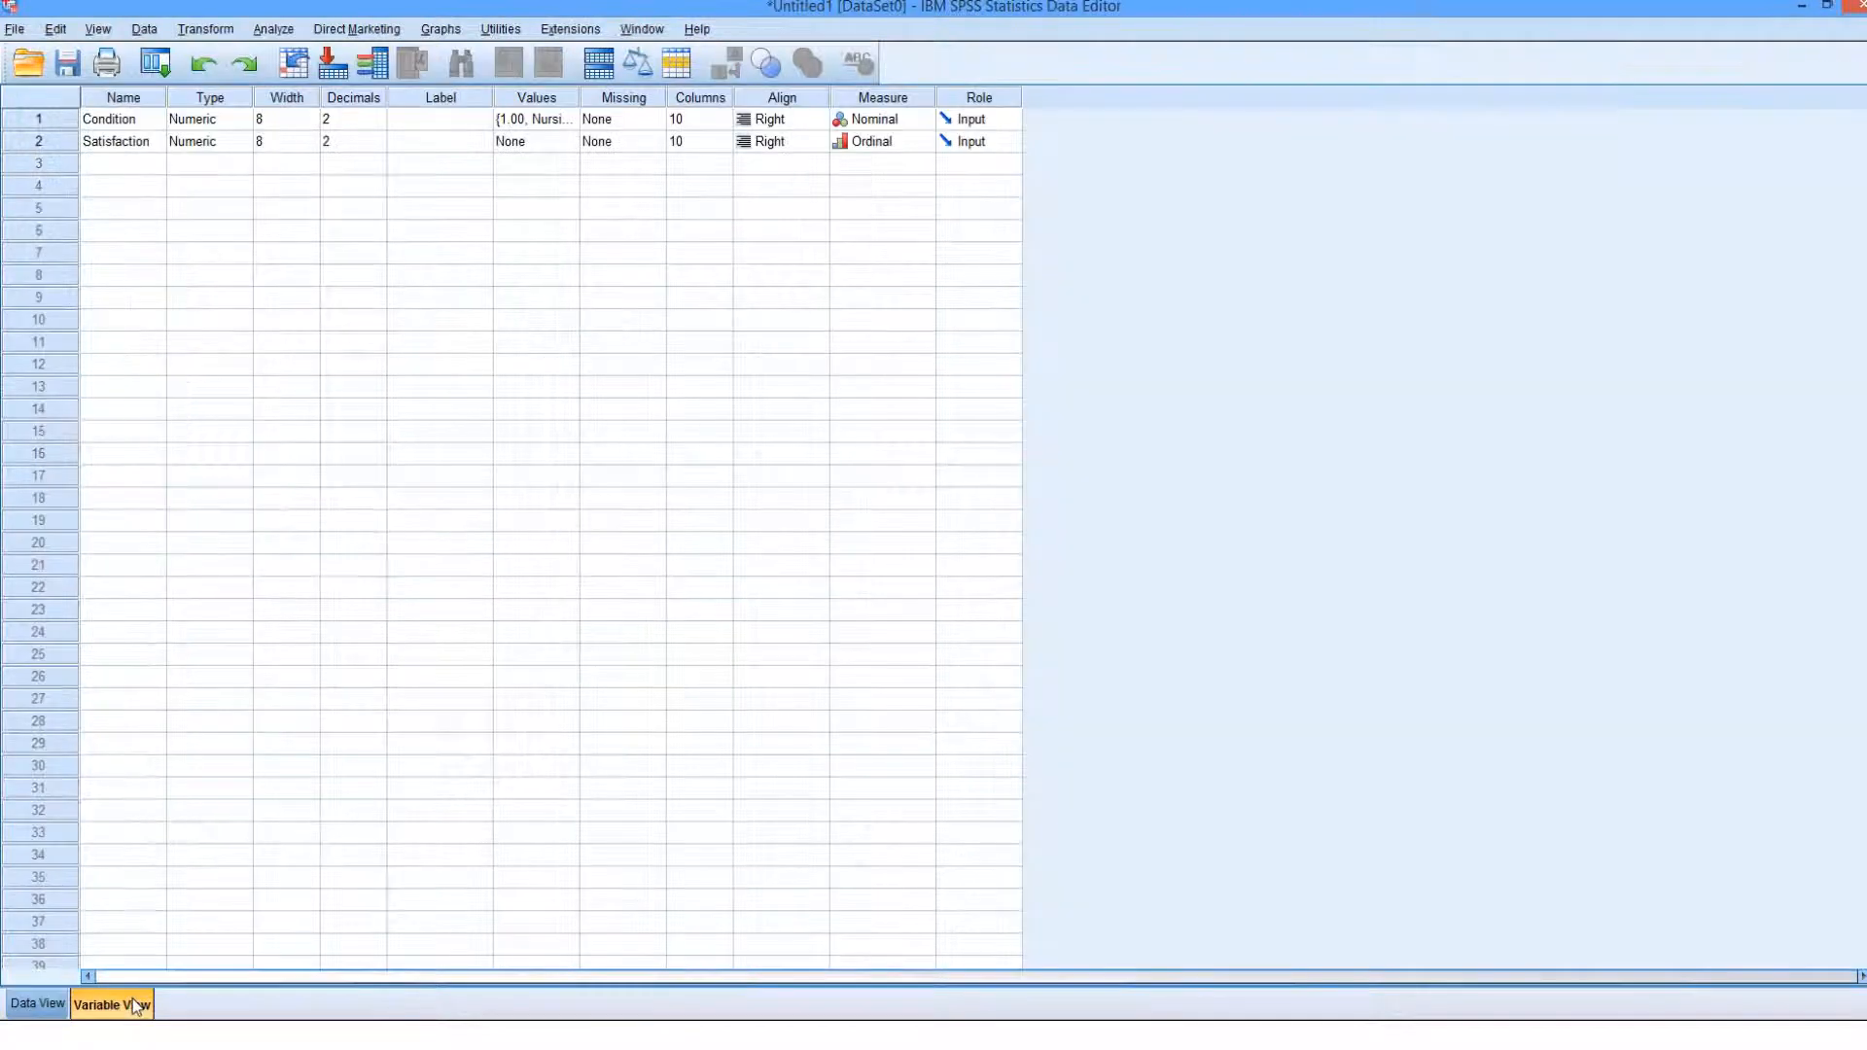
double_click(570, 126)
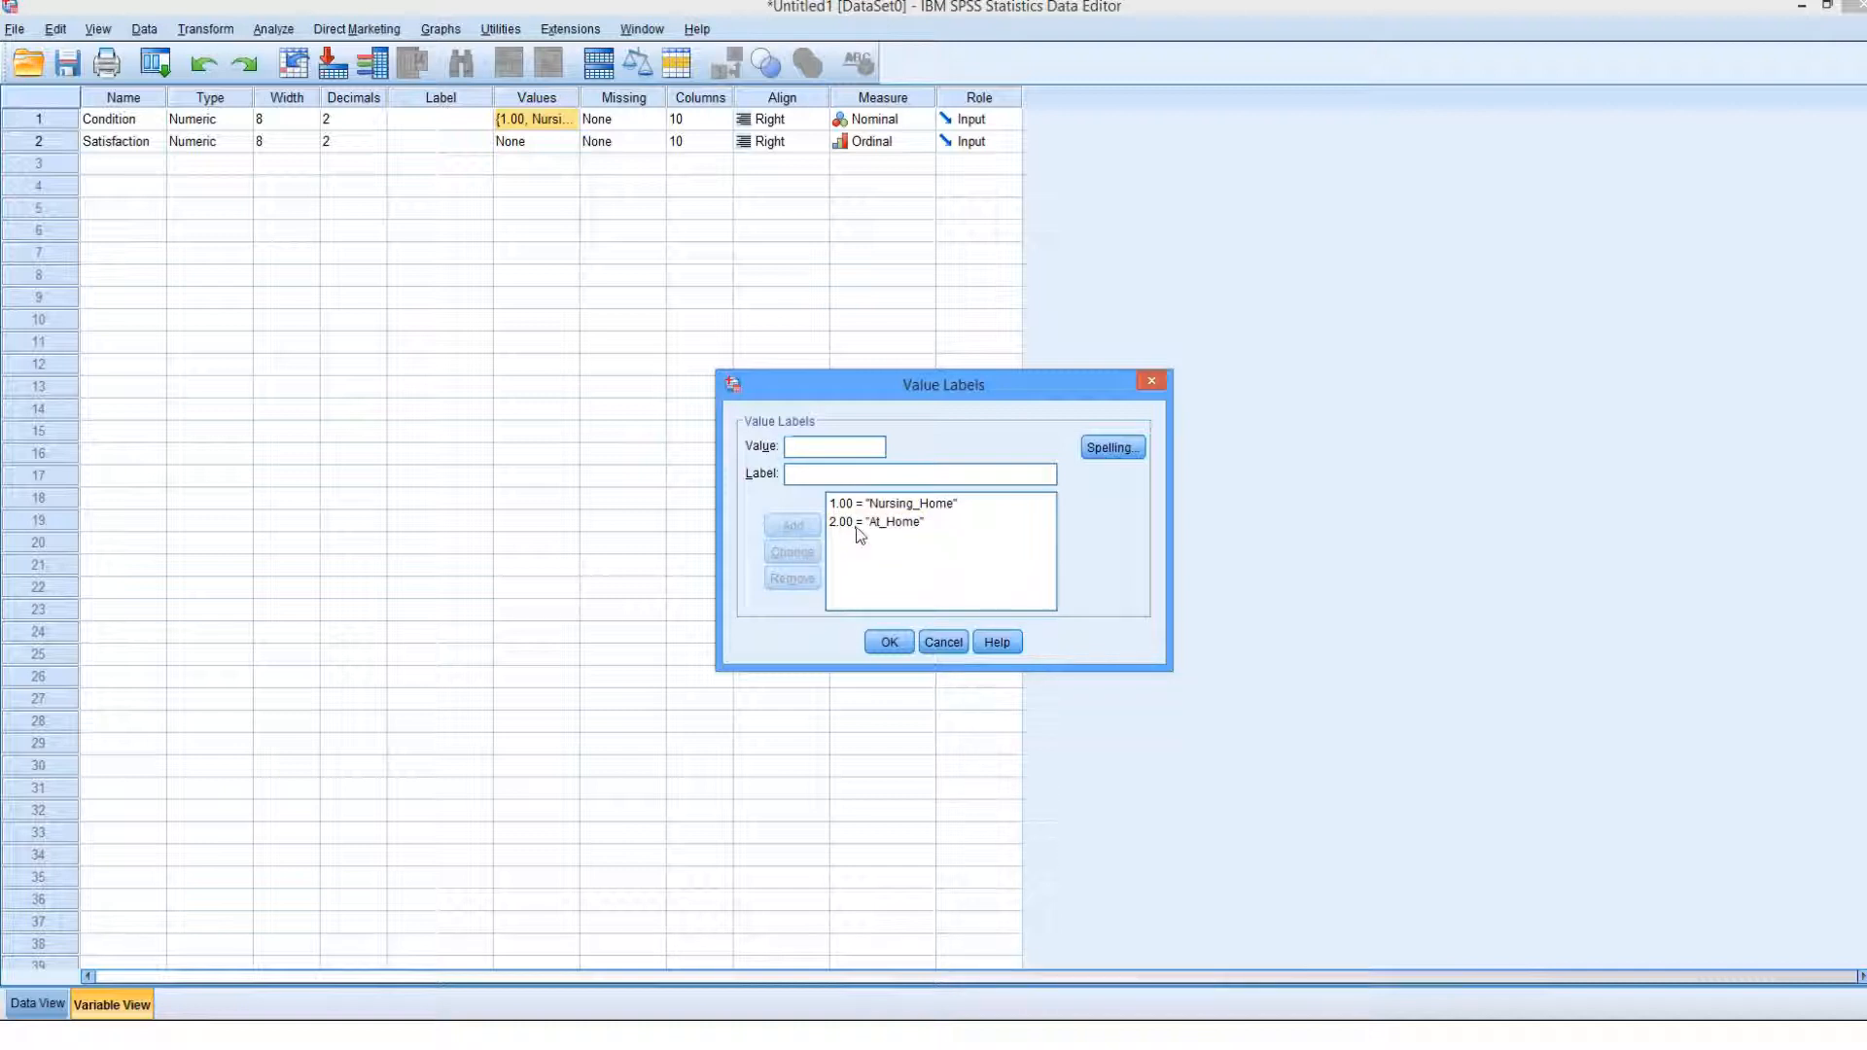
left_click(897, 644)
left_click(37, 1004)
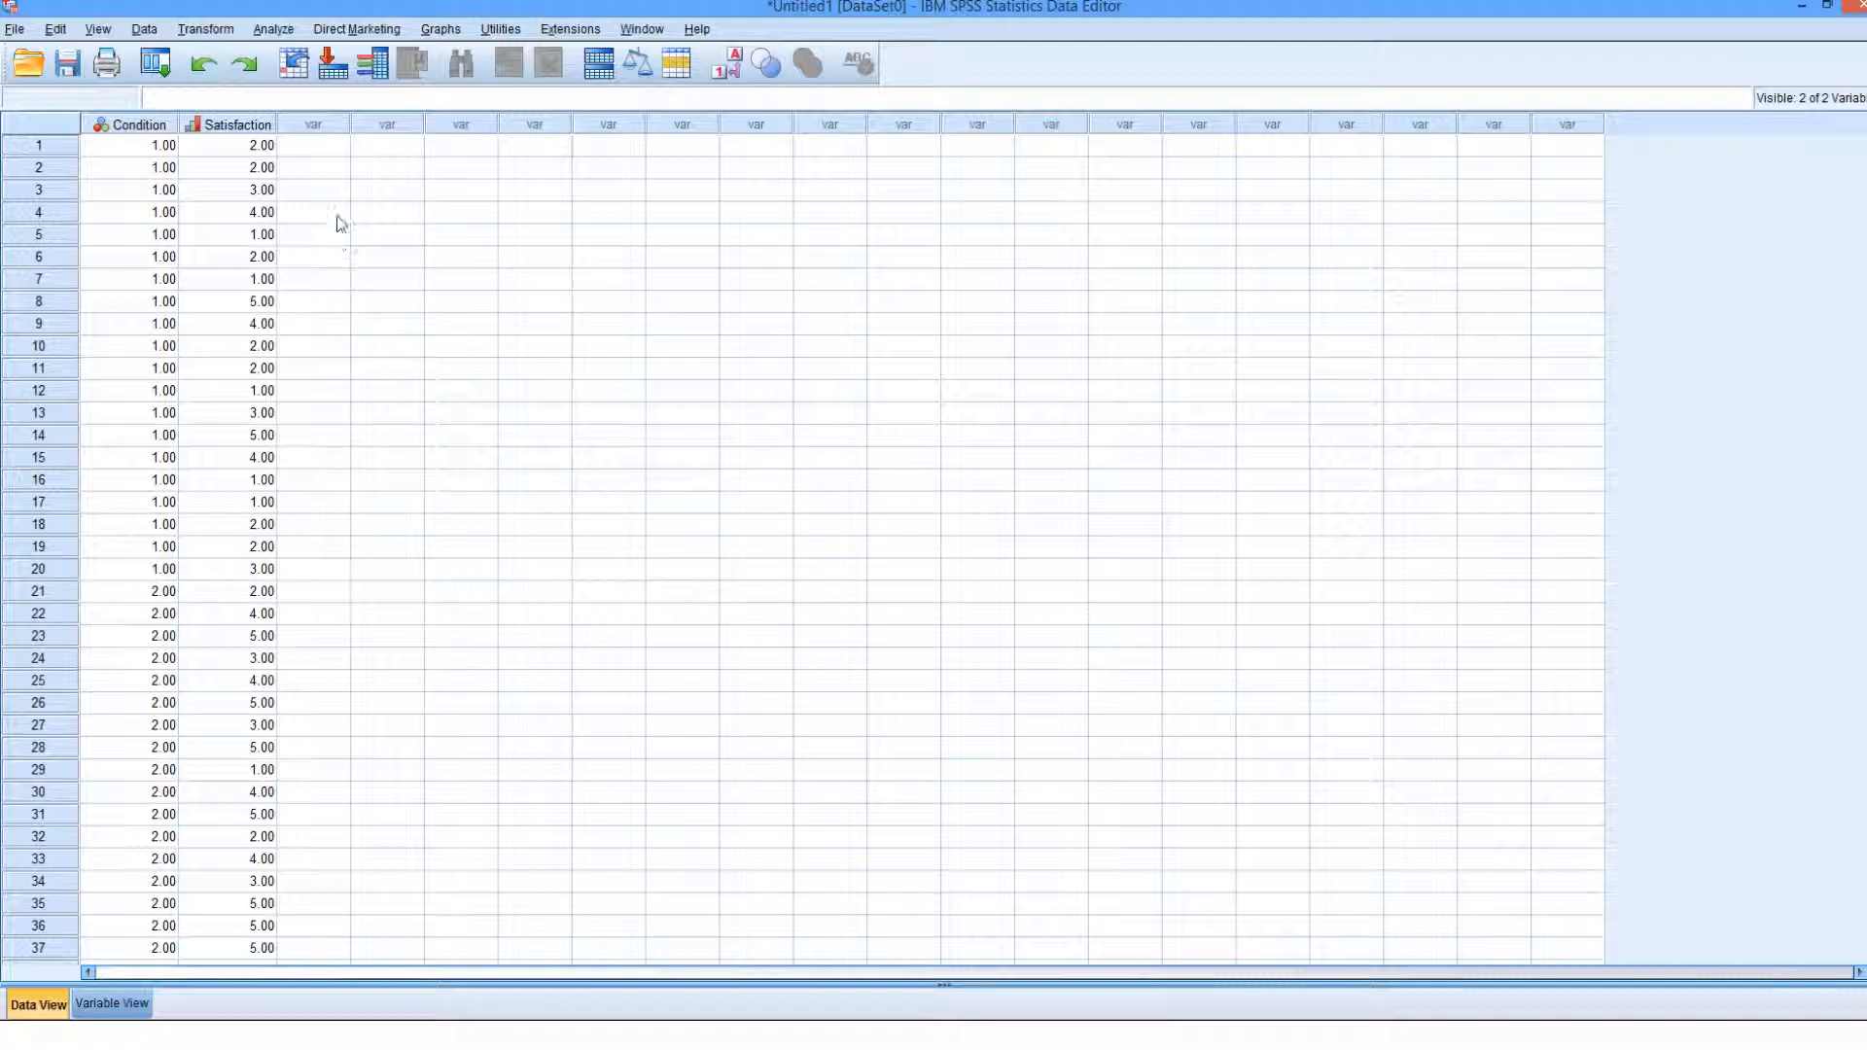
Open the legacy nonparametric test for two independent samples and clear Condition and Satisfaction from its variable selections.
left_click(274, 29)
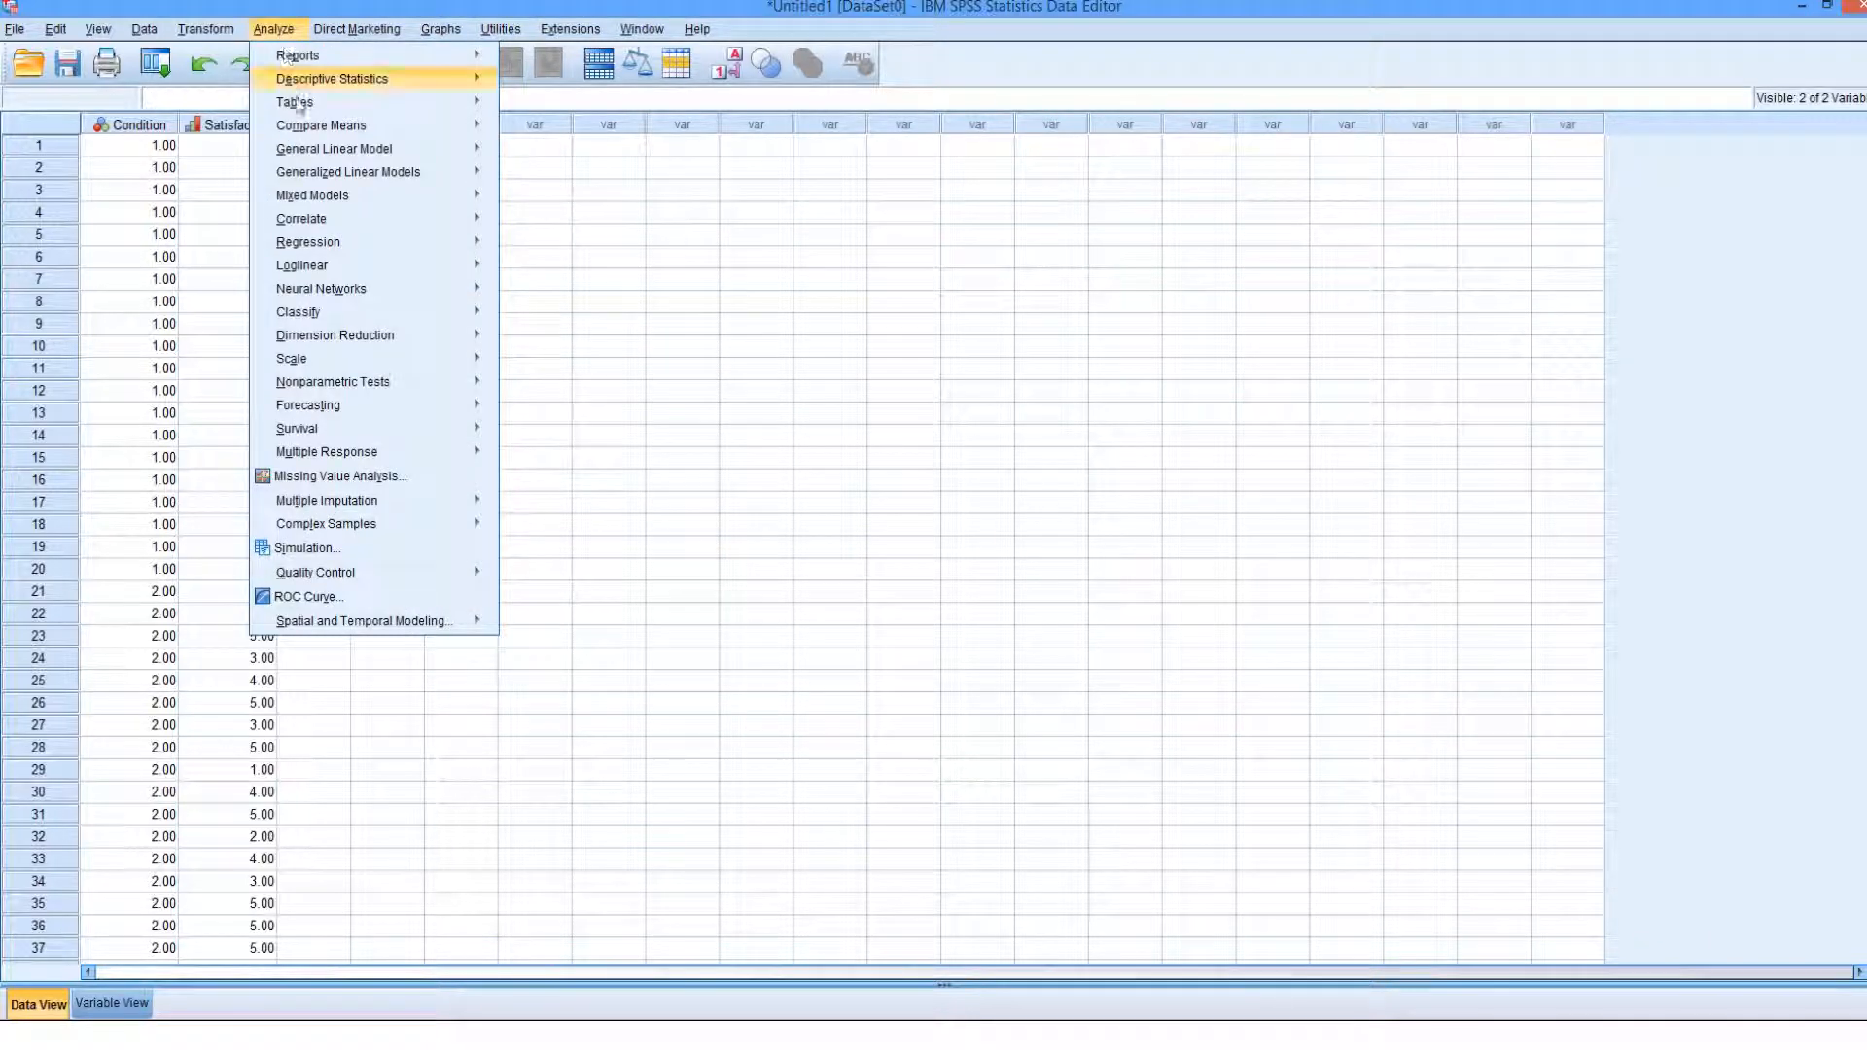
mouse_move(425, 389)
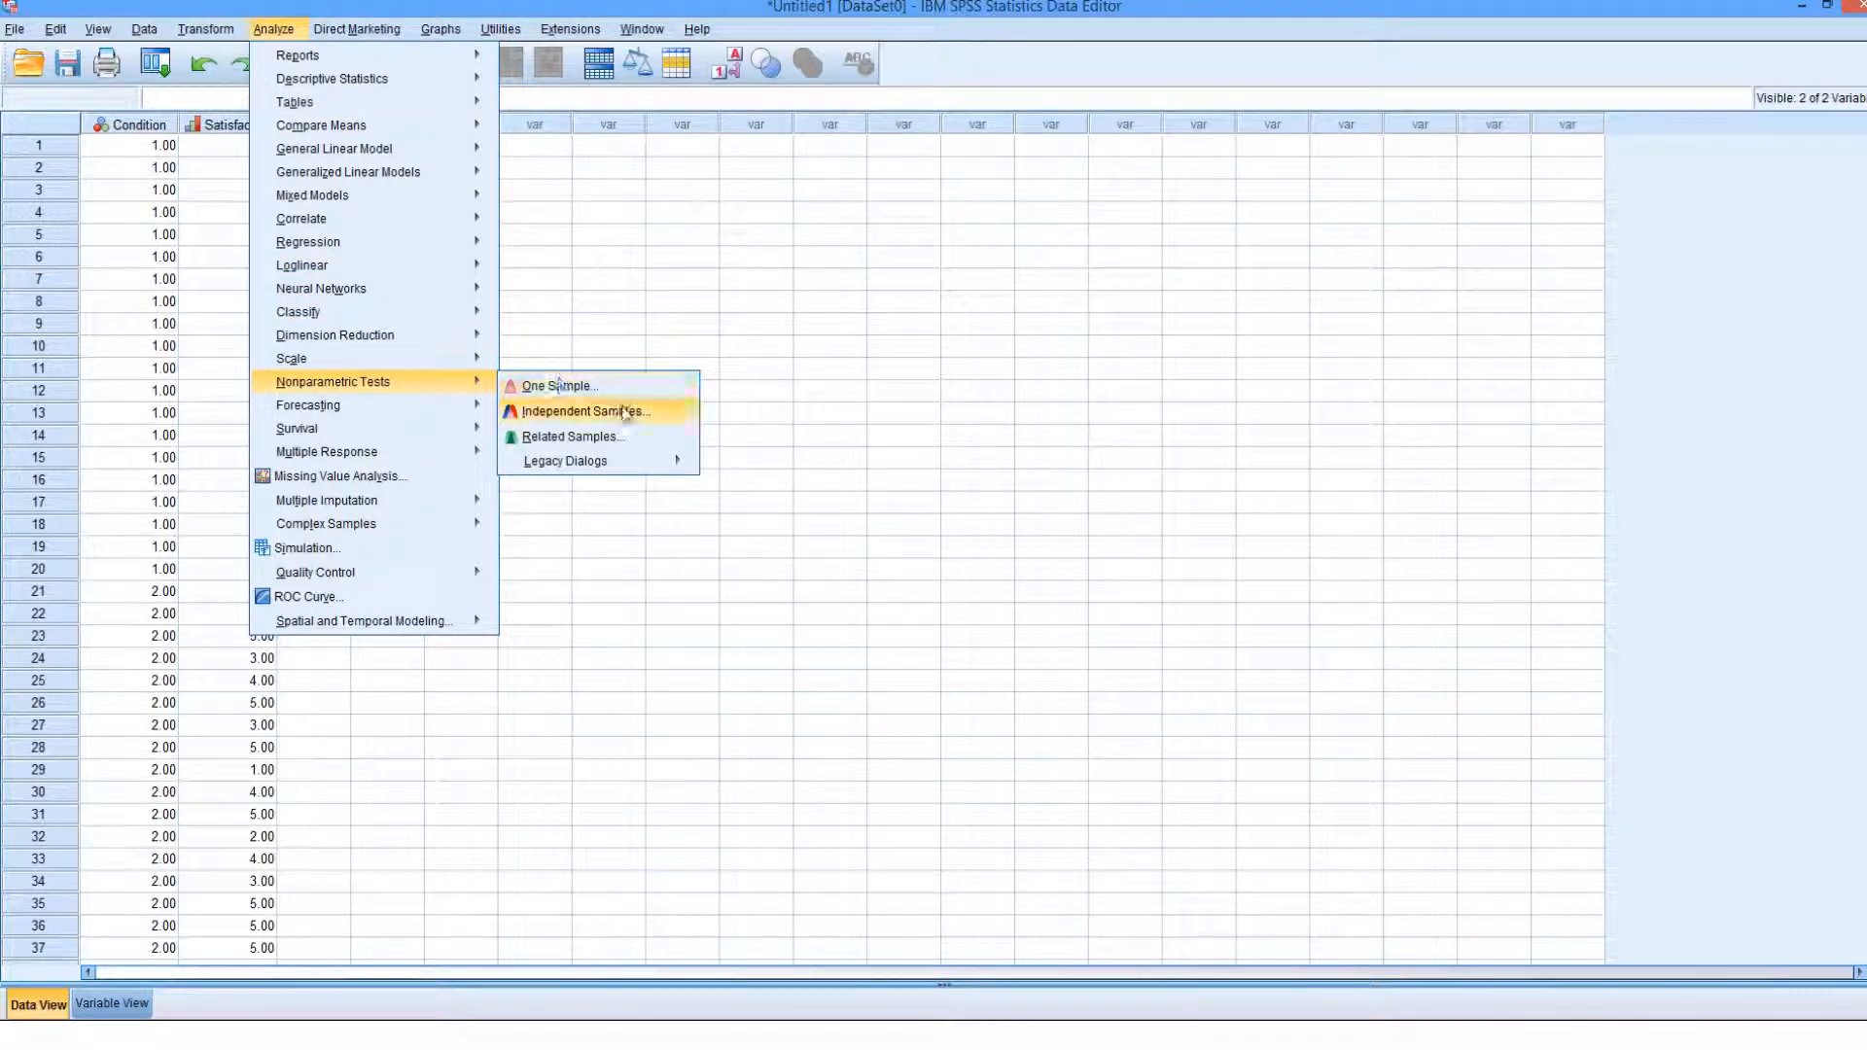
mouse_move(640, 461)
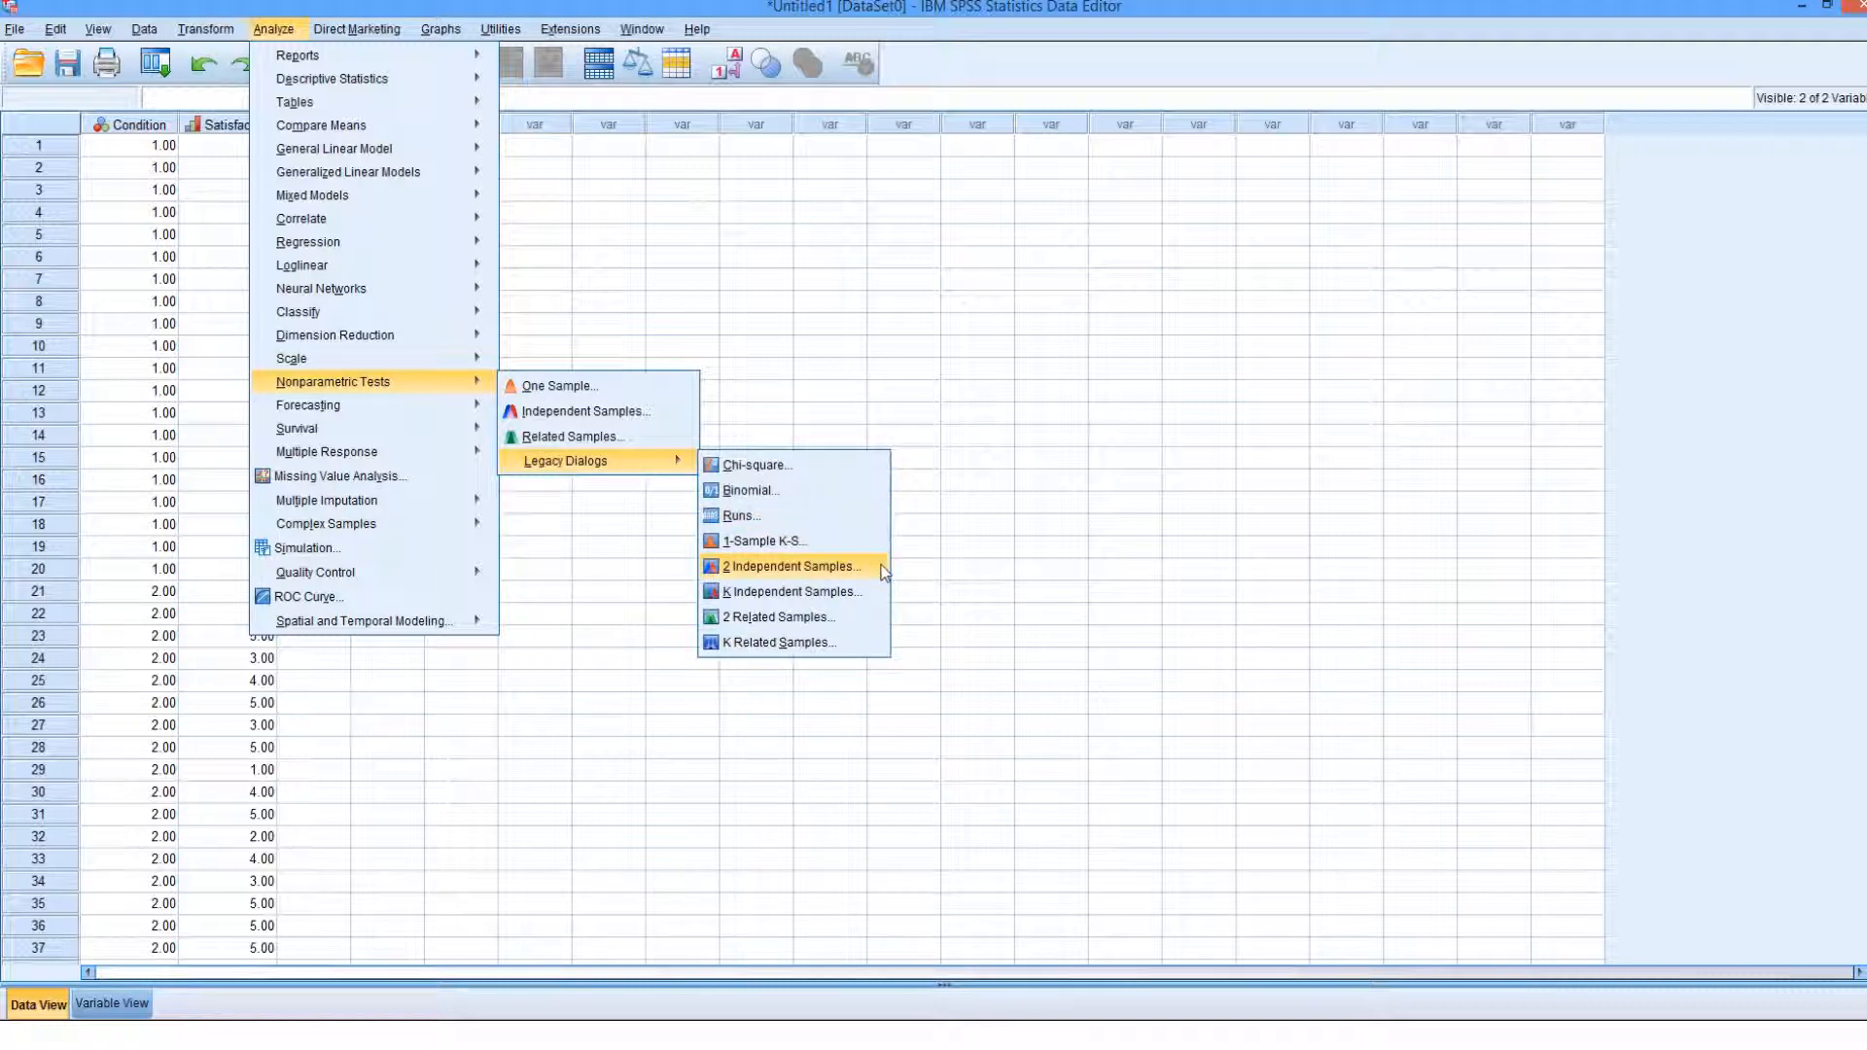
left_click(793, 565)
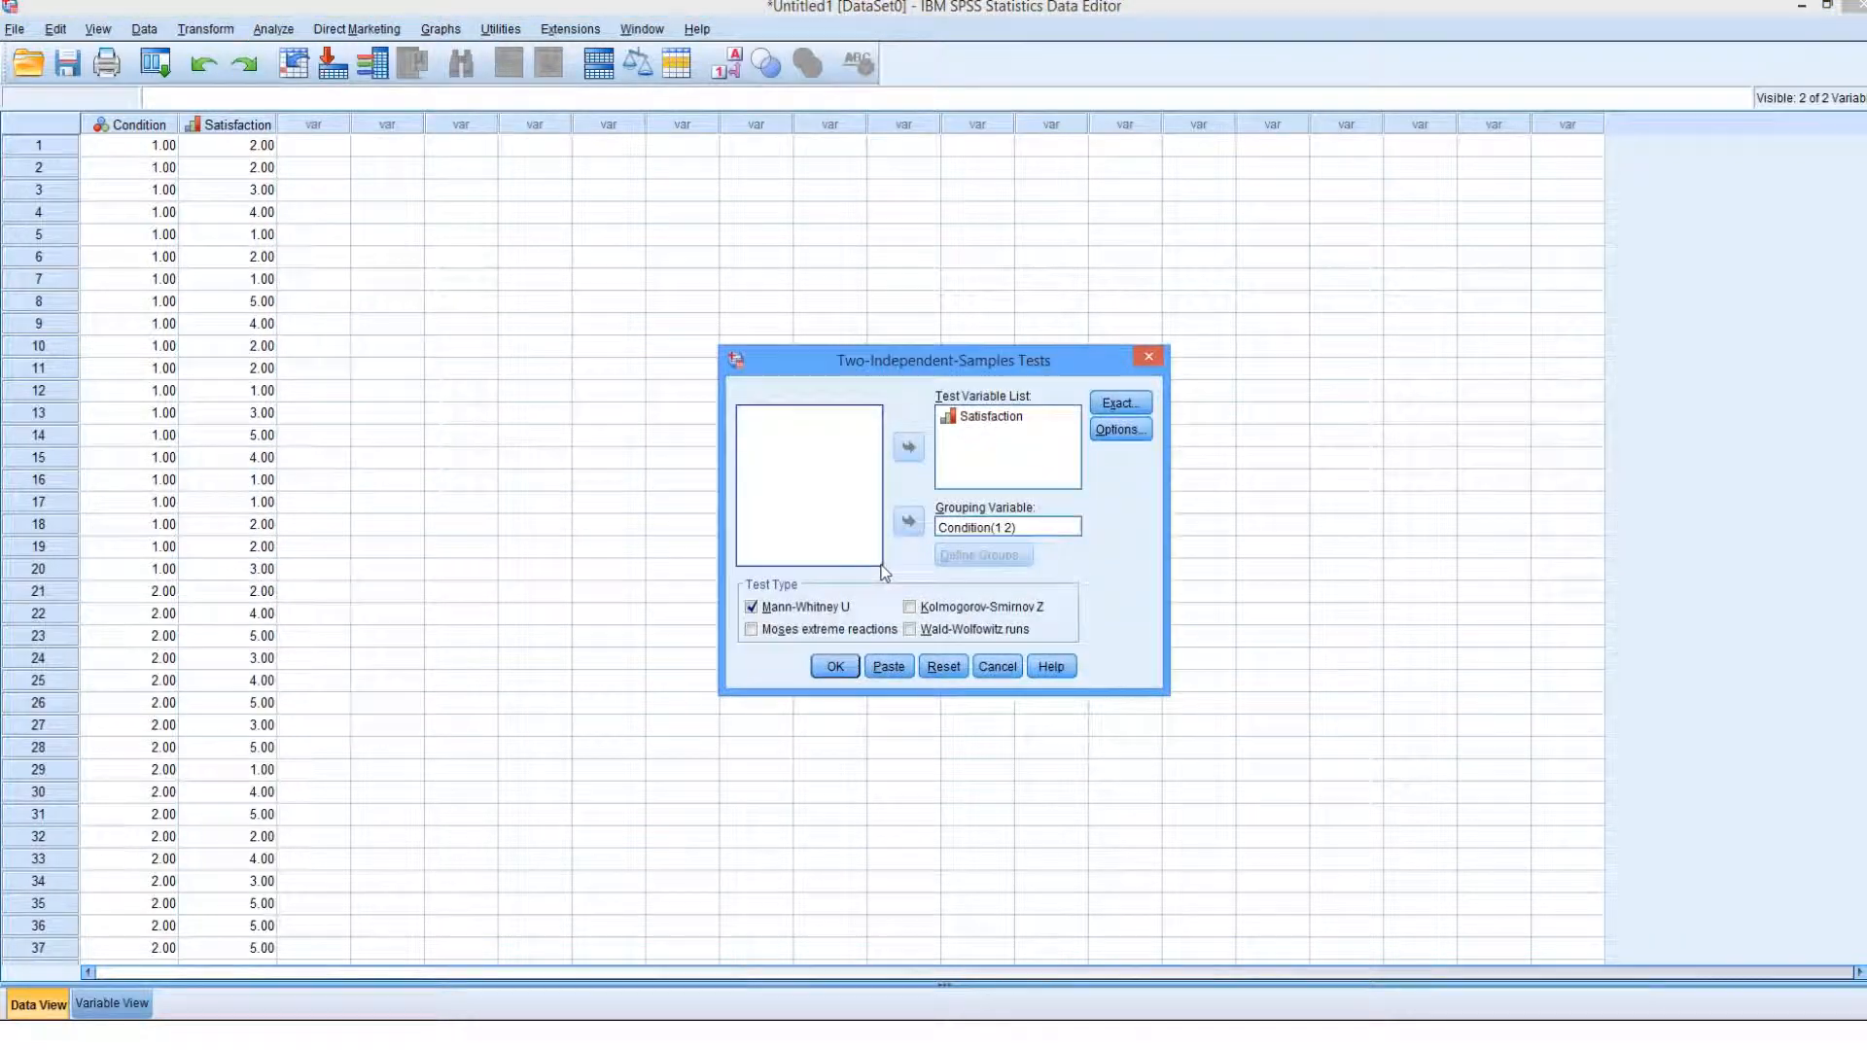
left_click(972, 528)
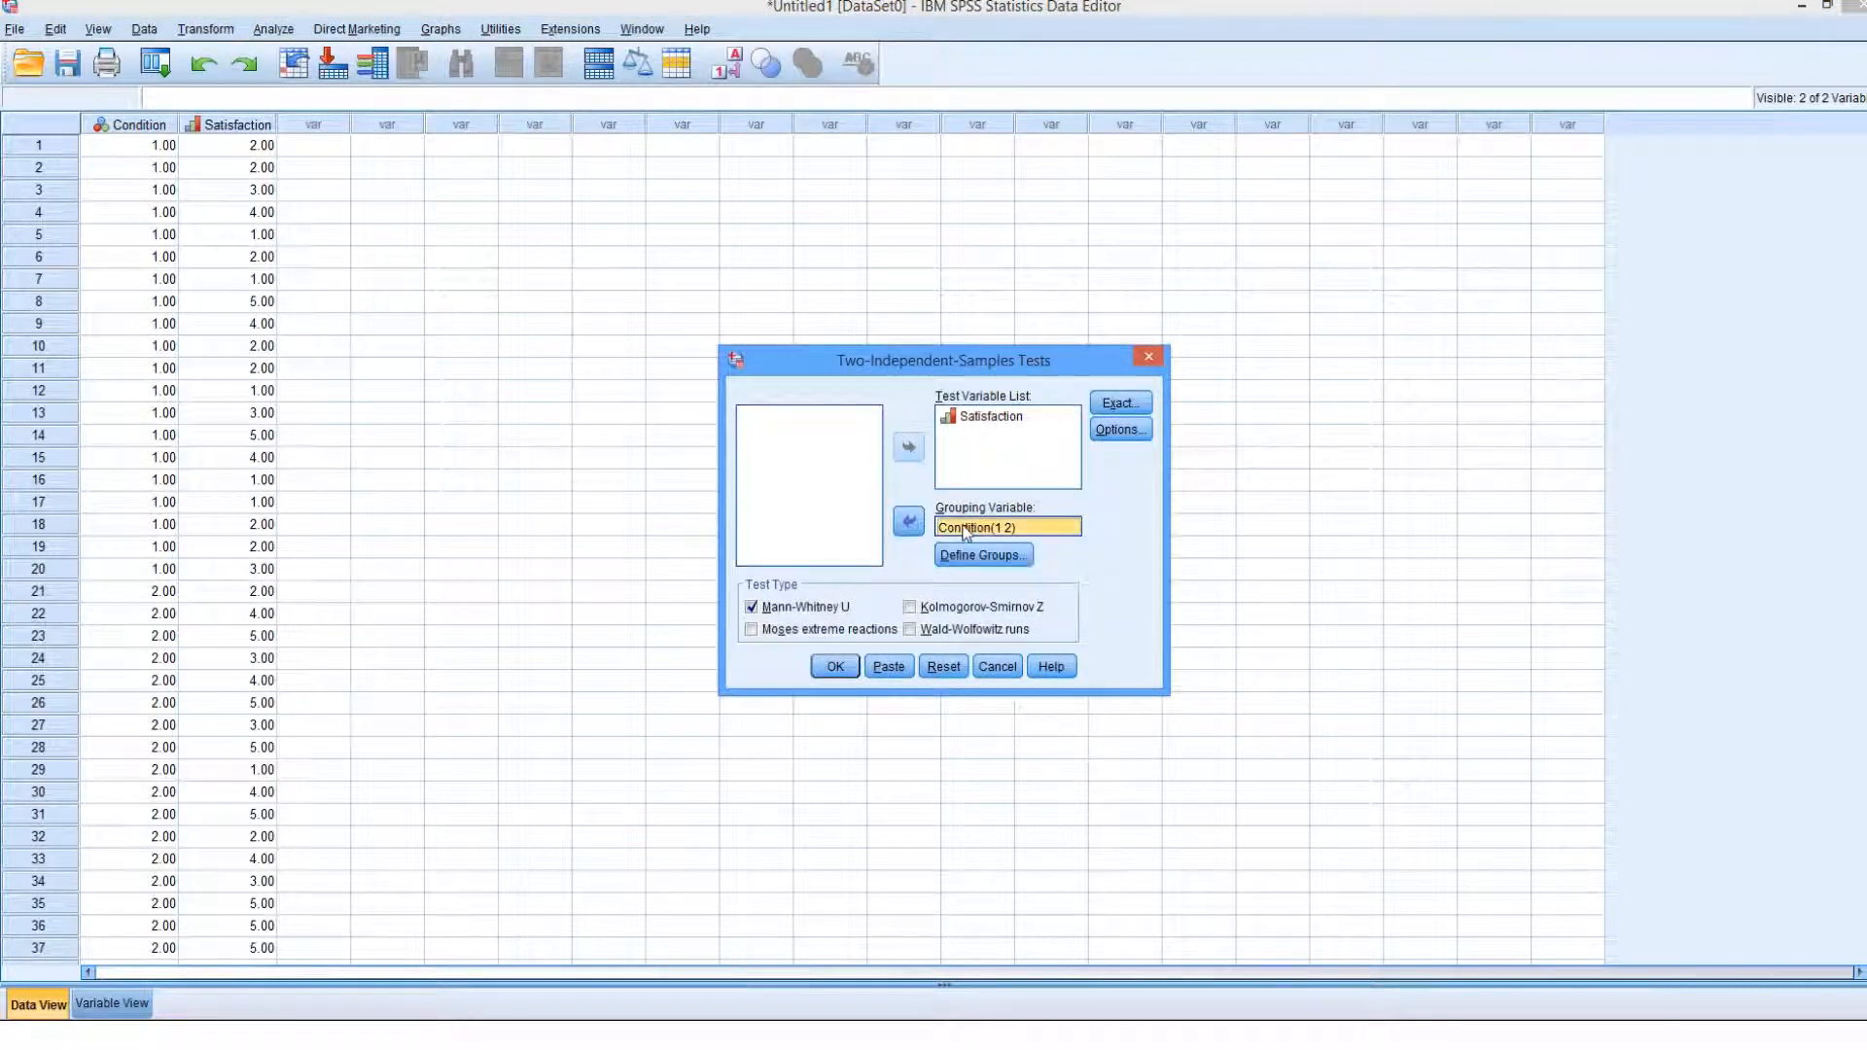
left_click(909, 526)
left_click(991, 416)
left_click(908, 447)
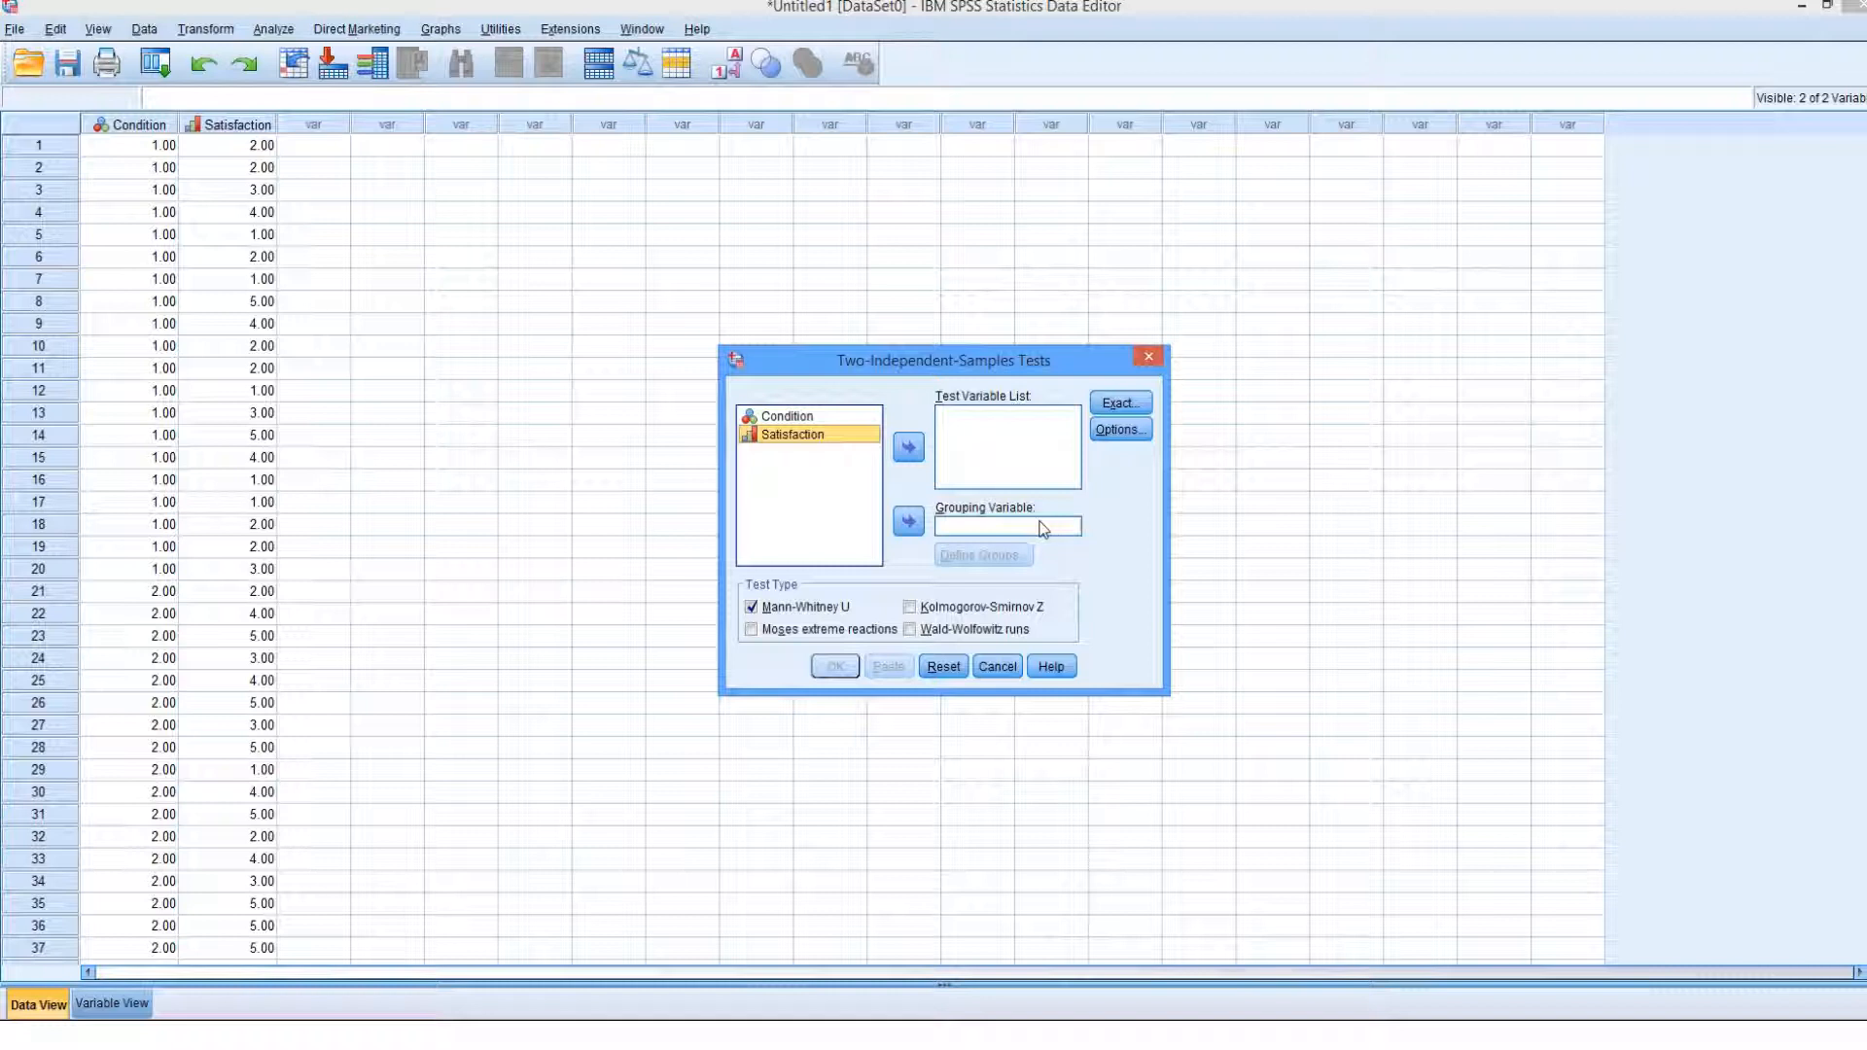
Assign Condition as the grouping variable and define Group 1 as 1 and Group 2 as 2.
left_click(837, 420)
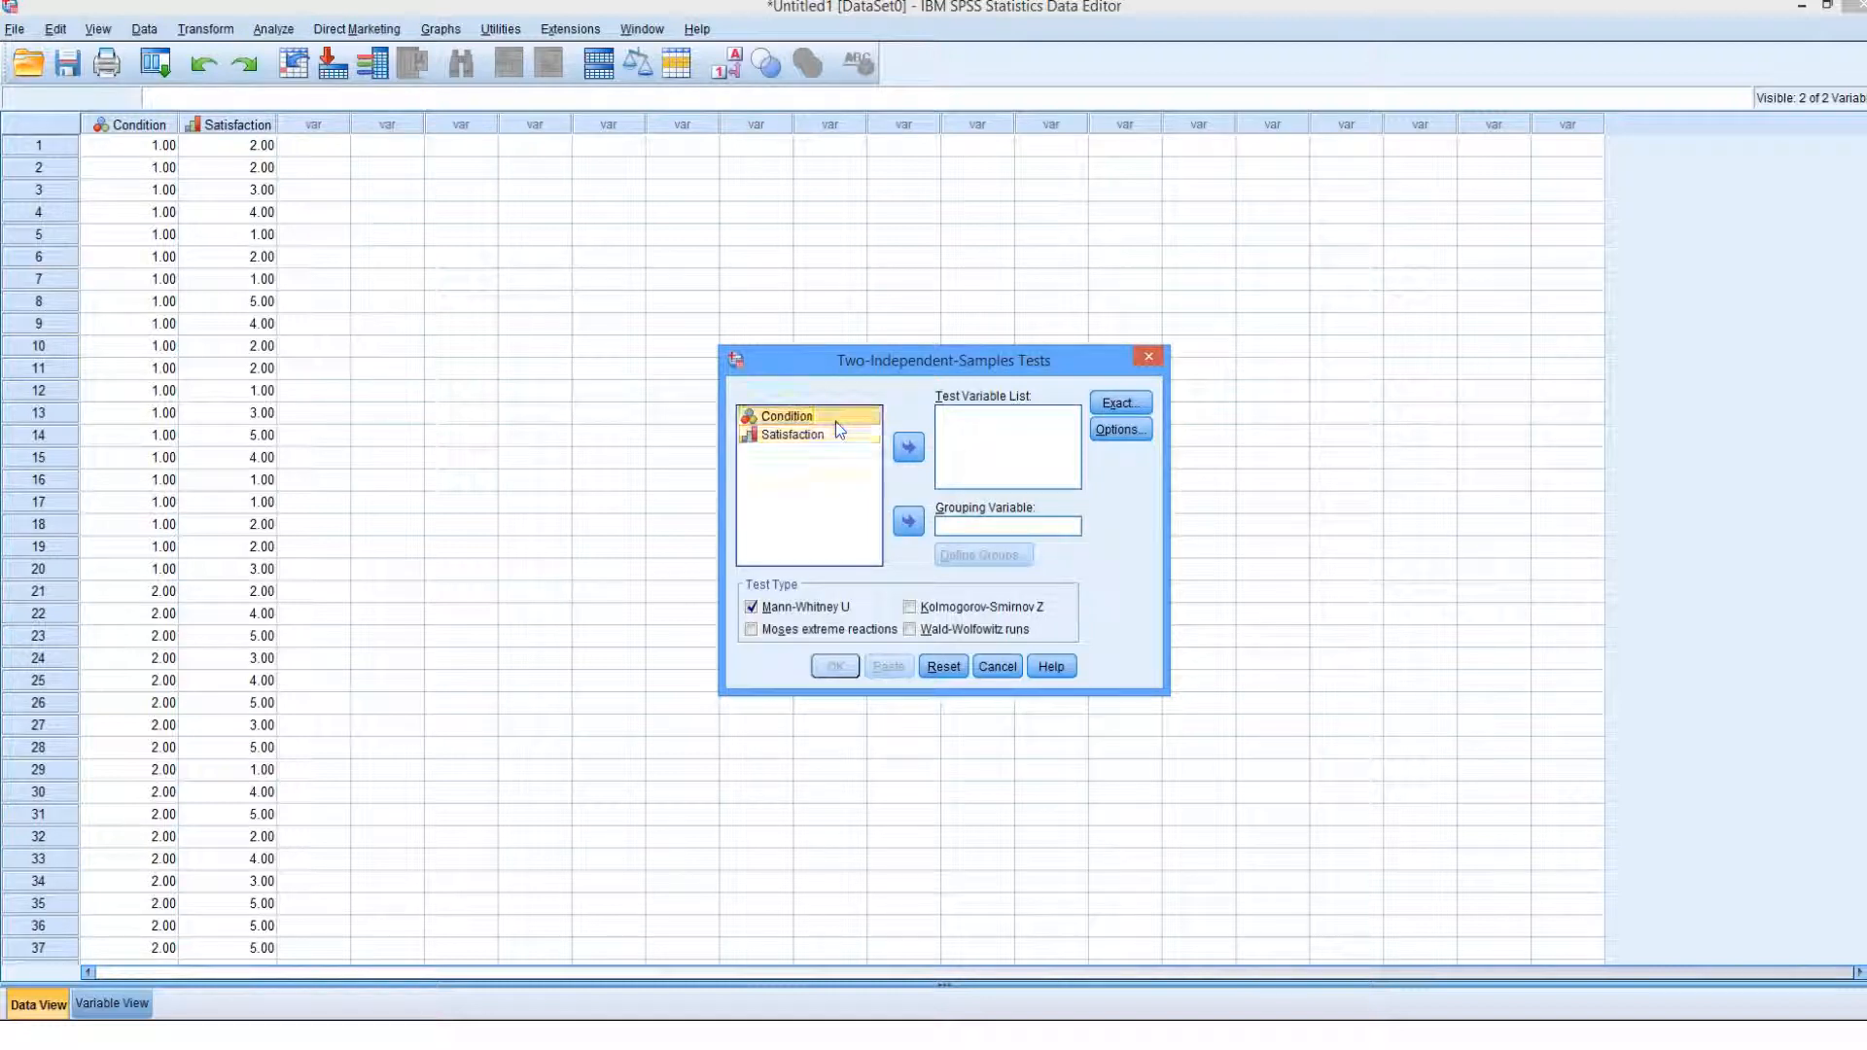
left_click(922, 525)
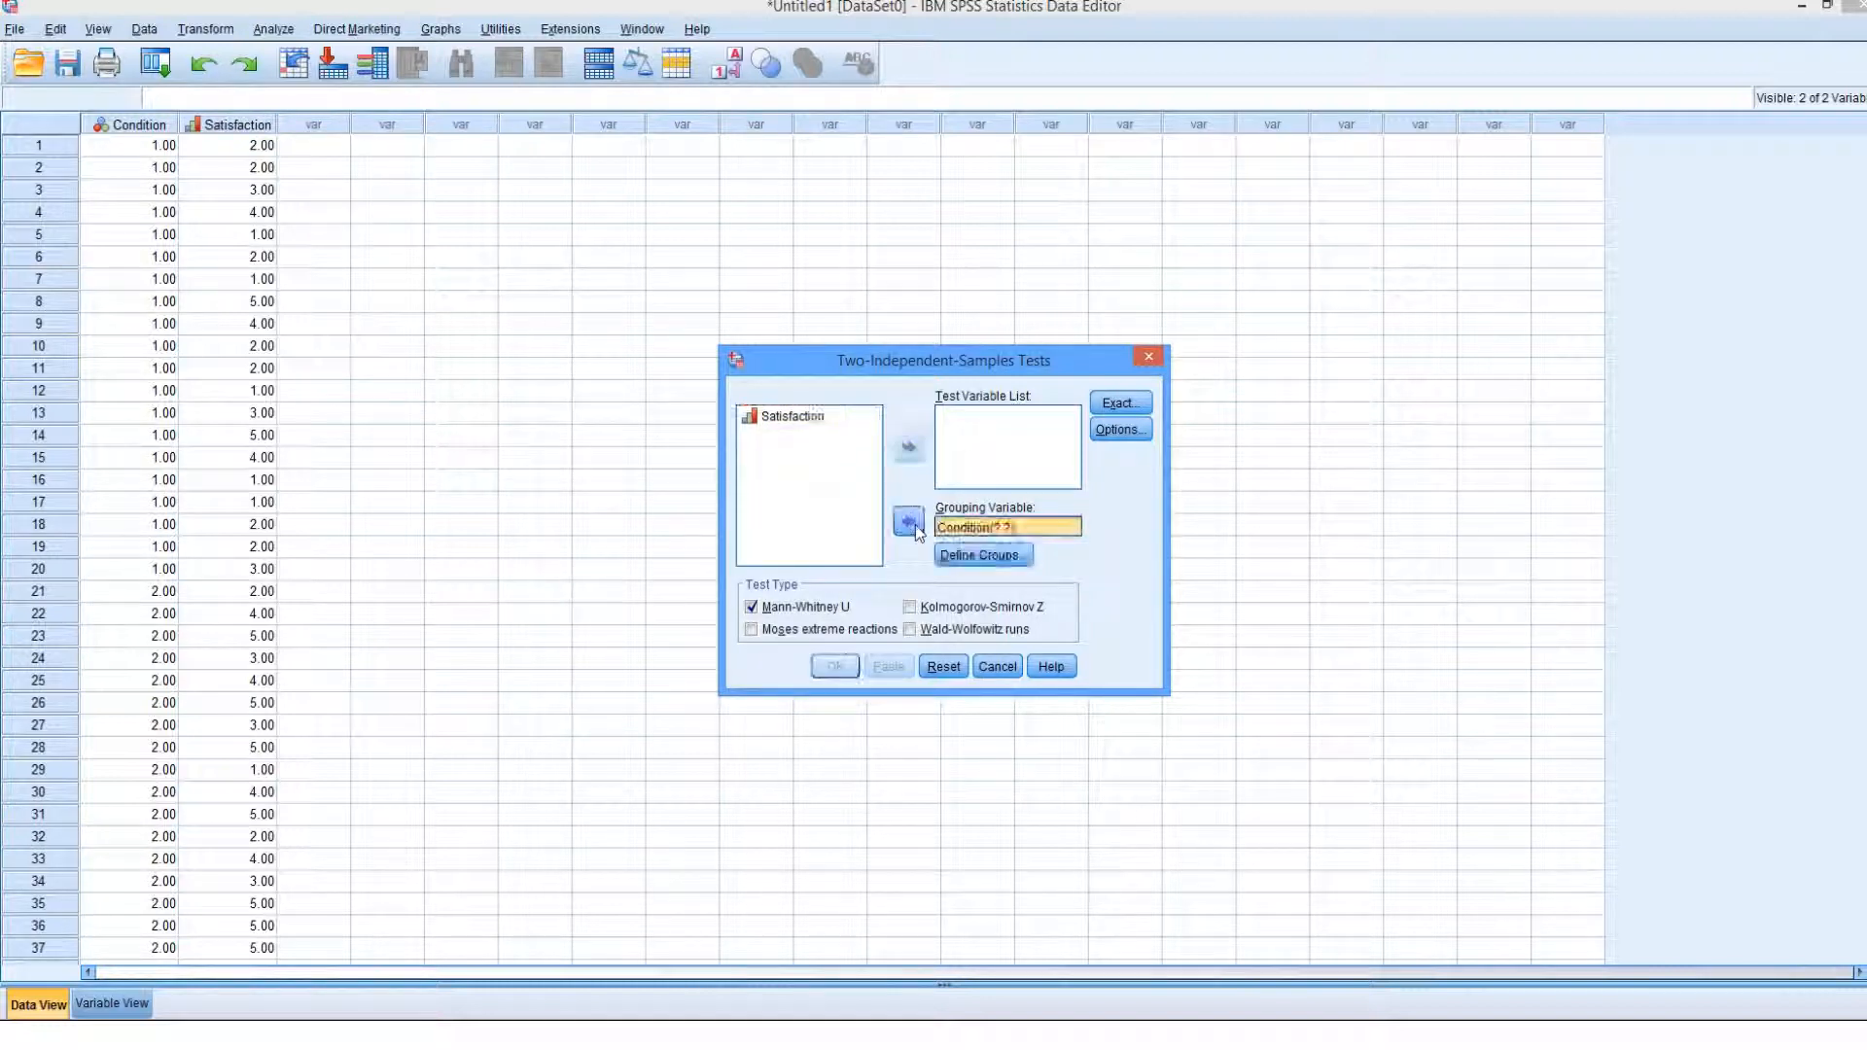
left_click(969, 558)
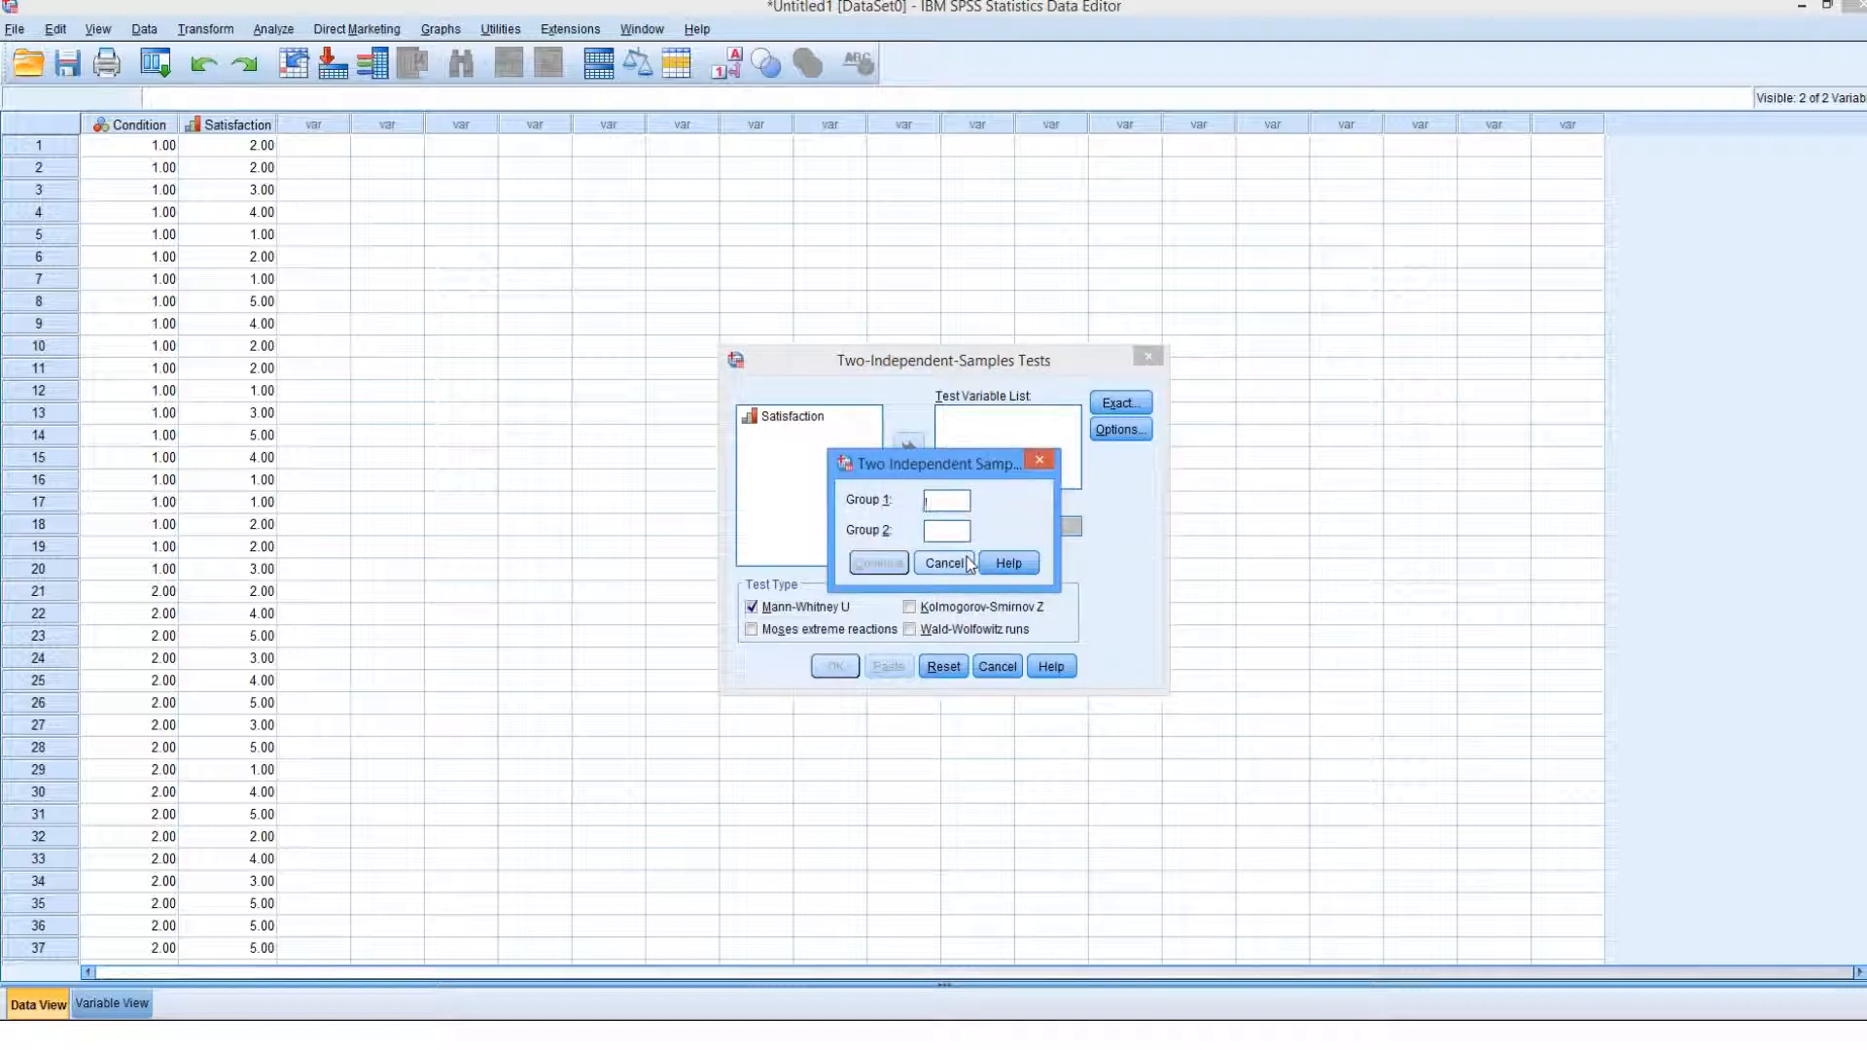
type("1")
left_click(935, 532)
type("2")
left_click(878, 564)
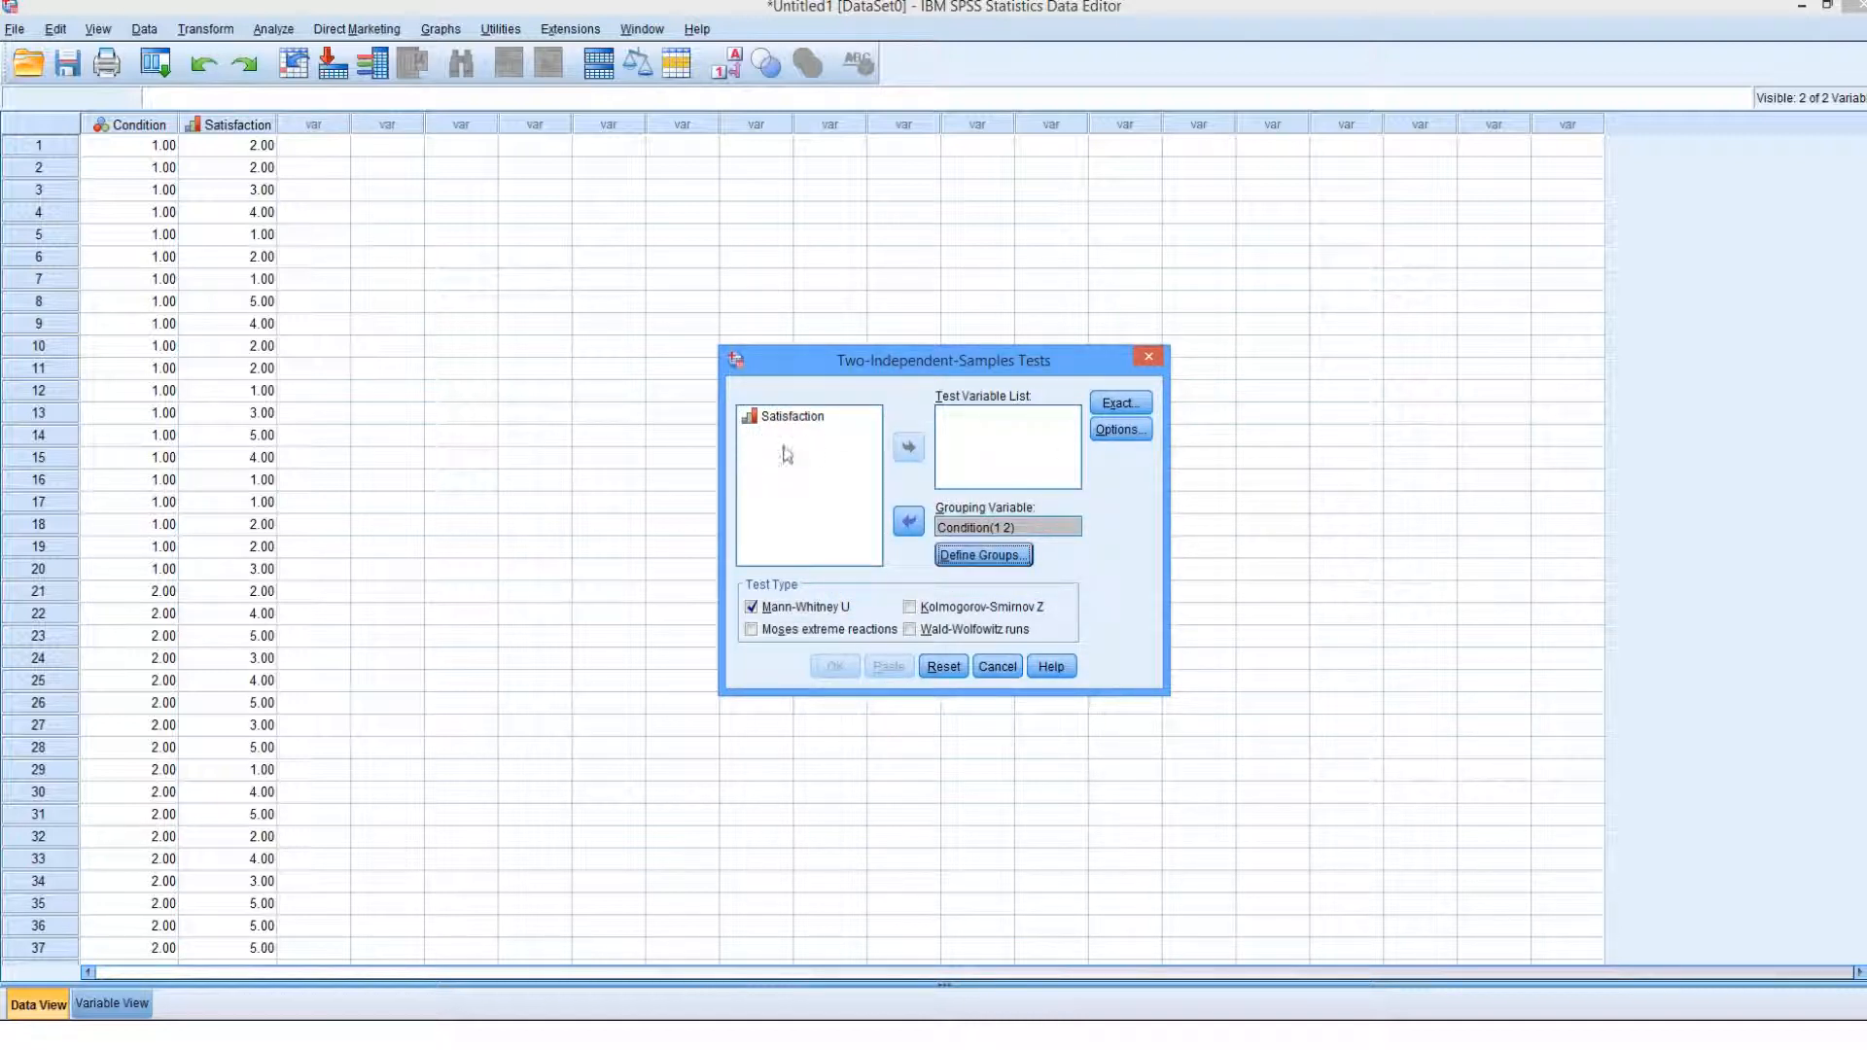
Add Satisfaction as the test variable and run the Mann-Whitney U test with descriptive statistics included.
left_click(806, 420)
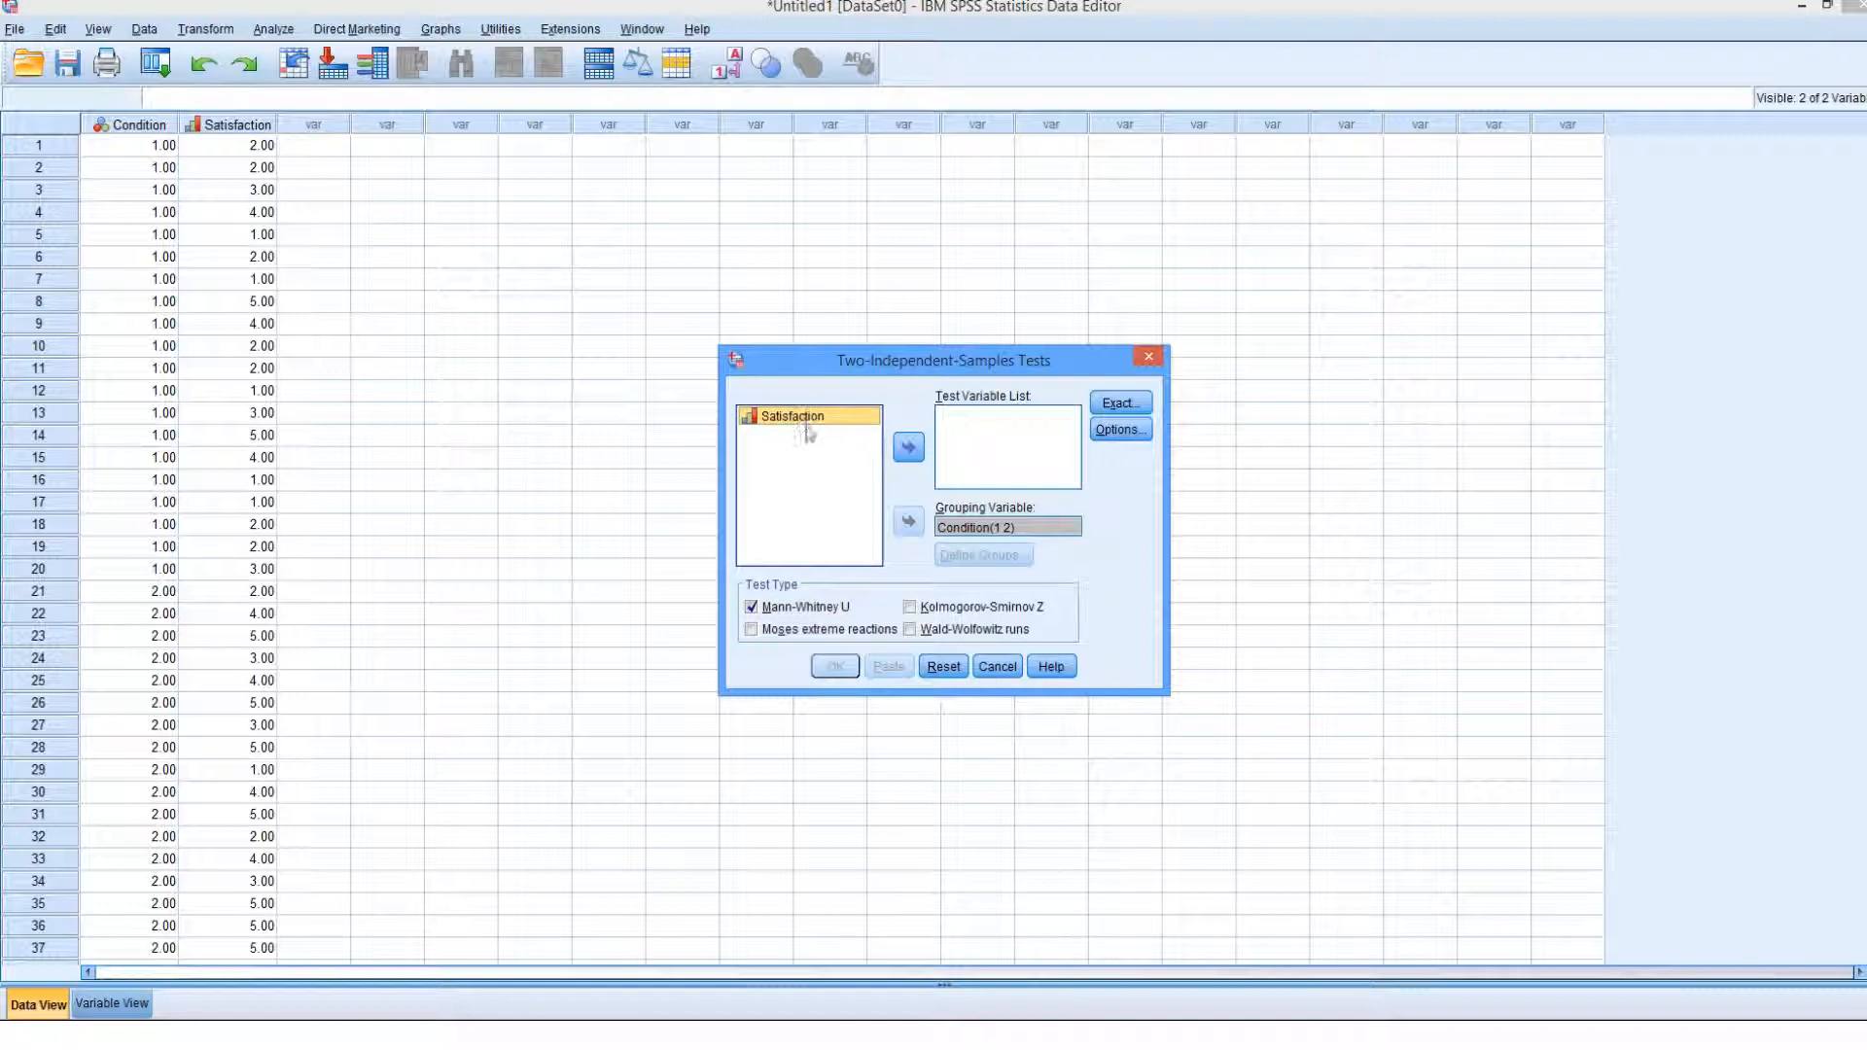
left_click(910, 448)
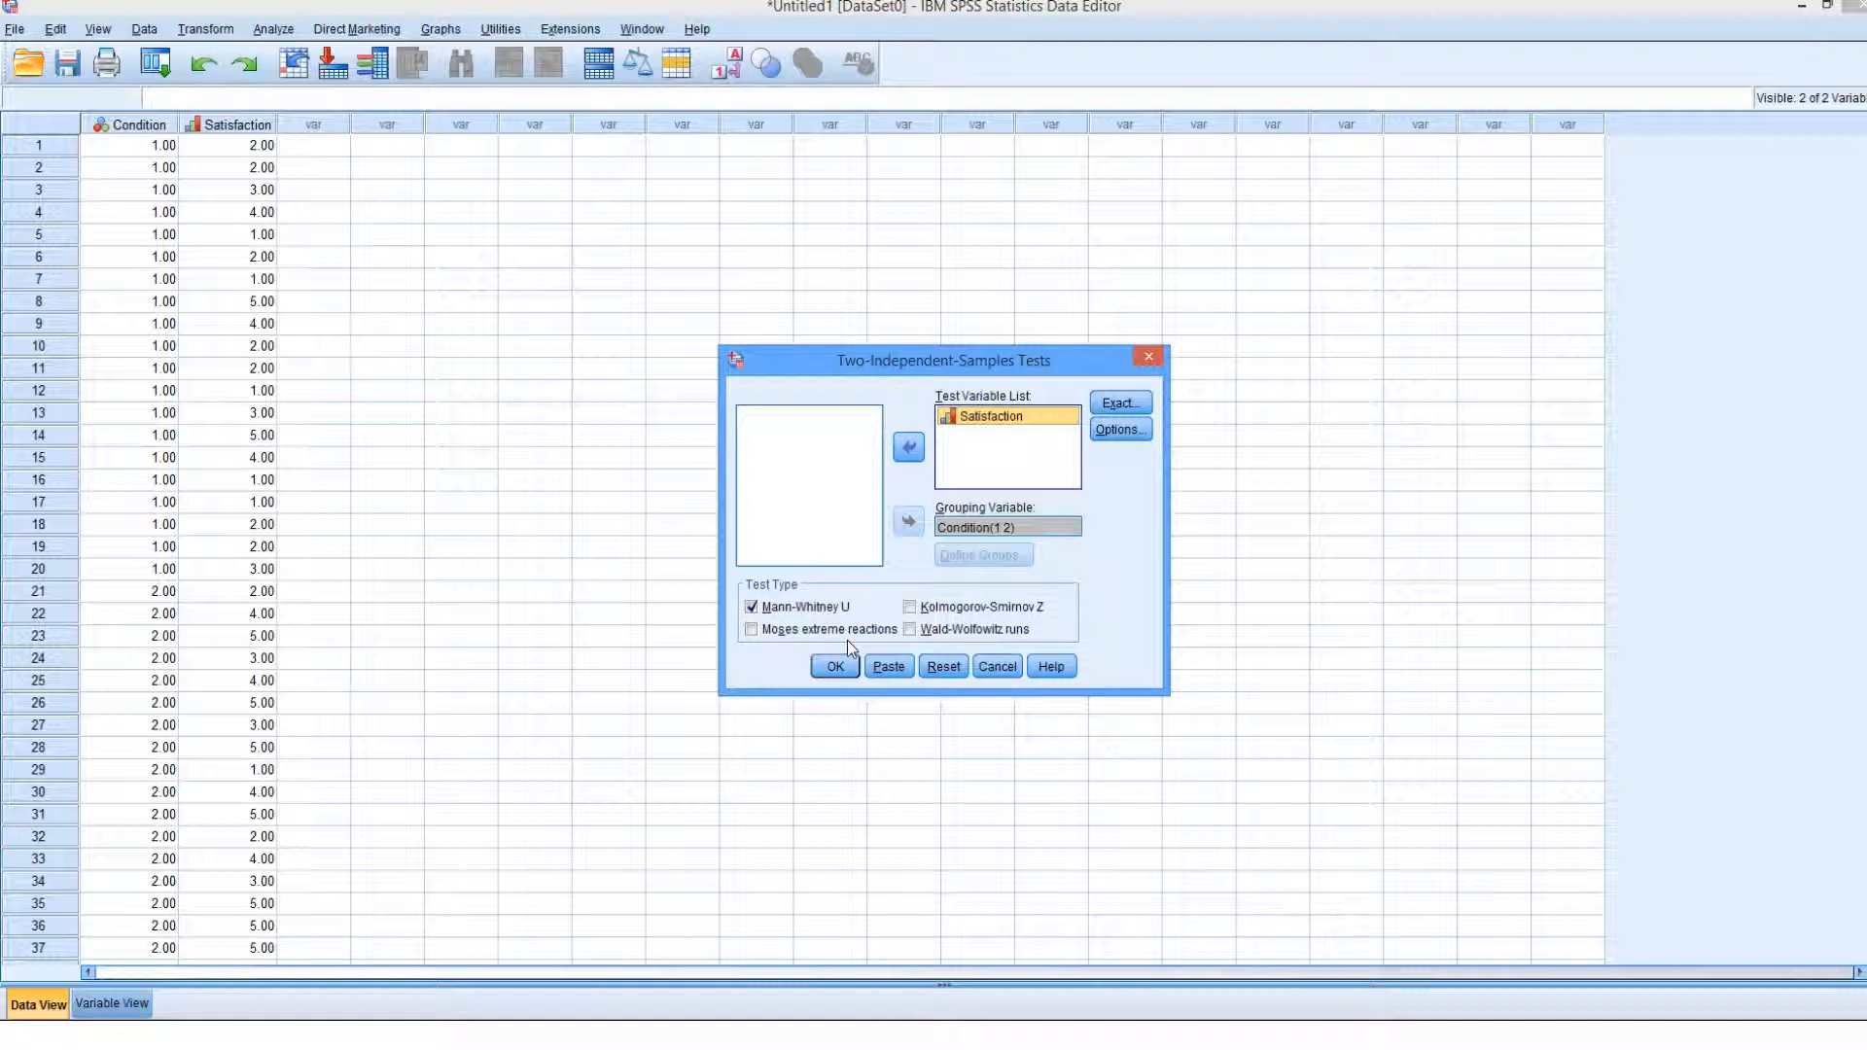
left_click(1123, 429)
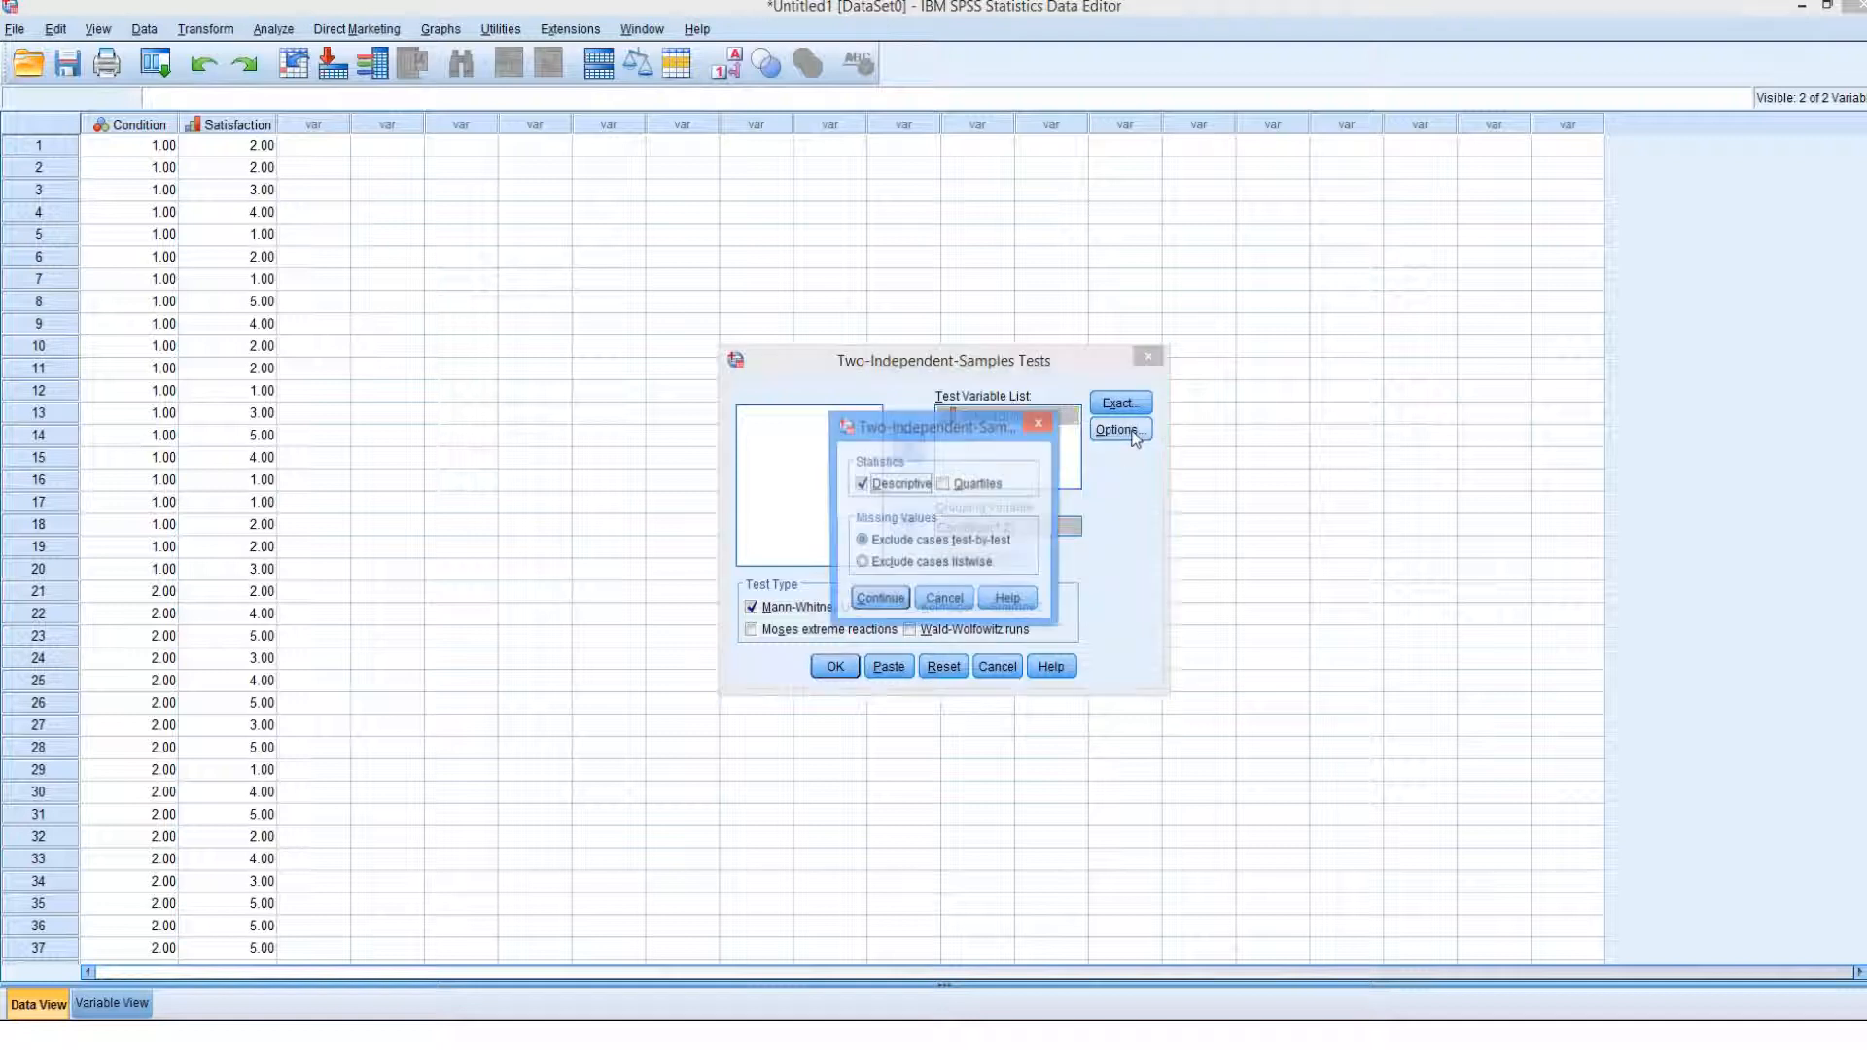
left_click(861, 484)
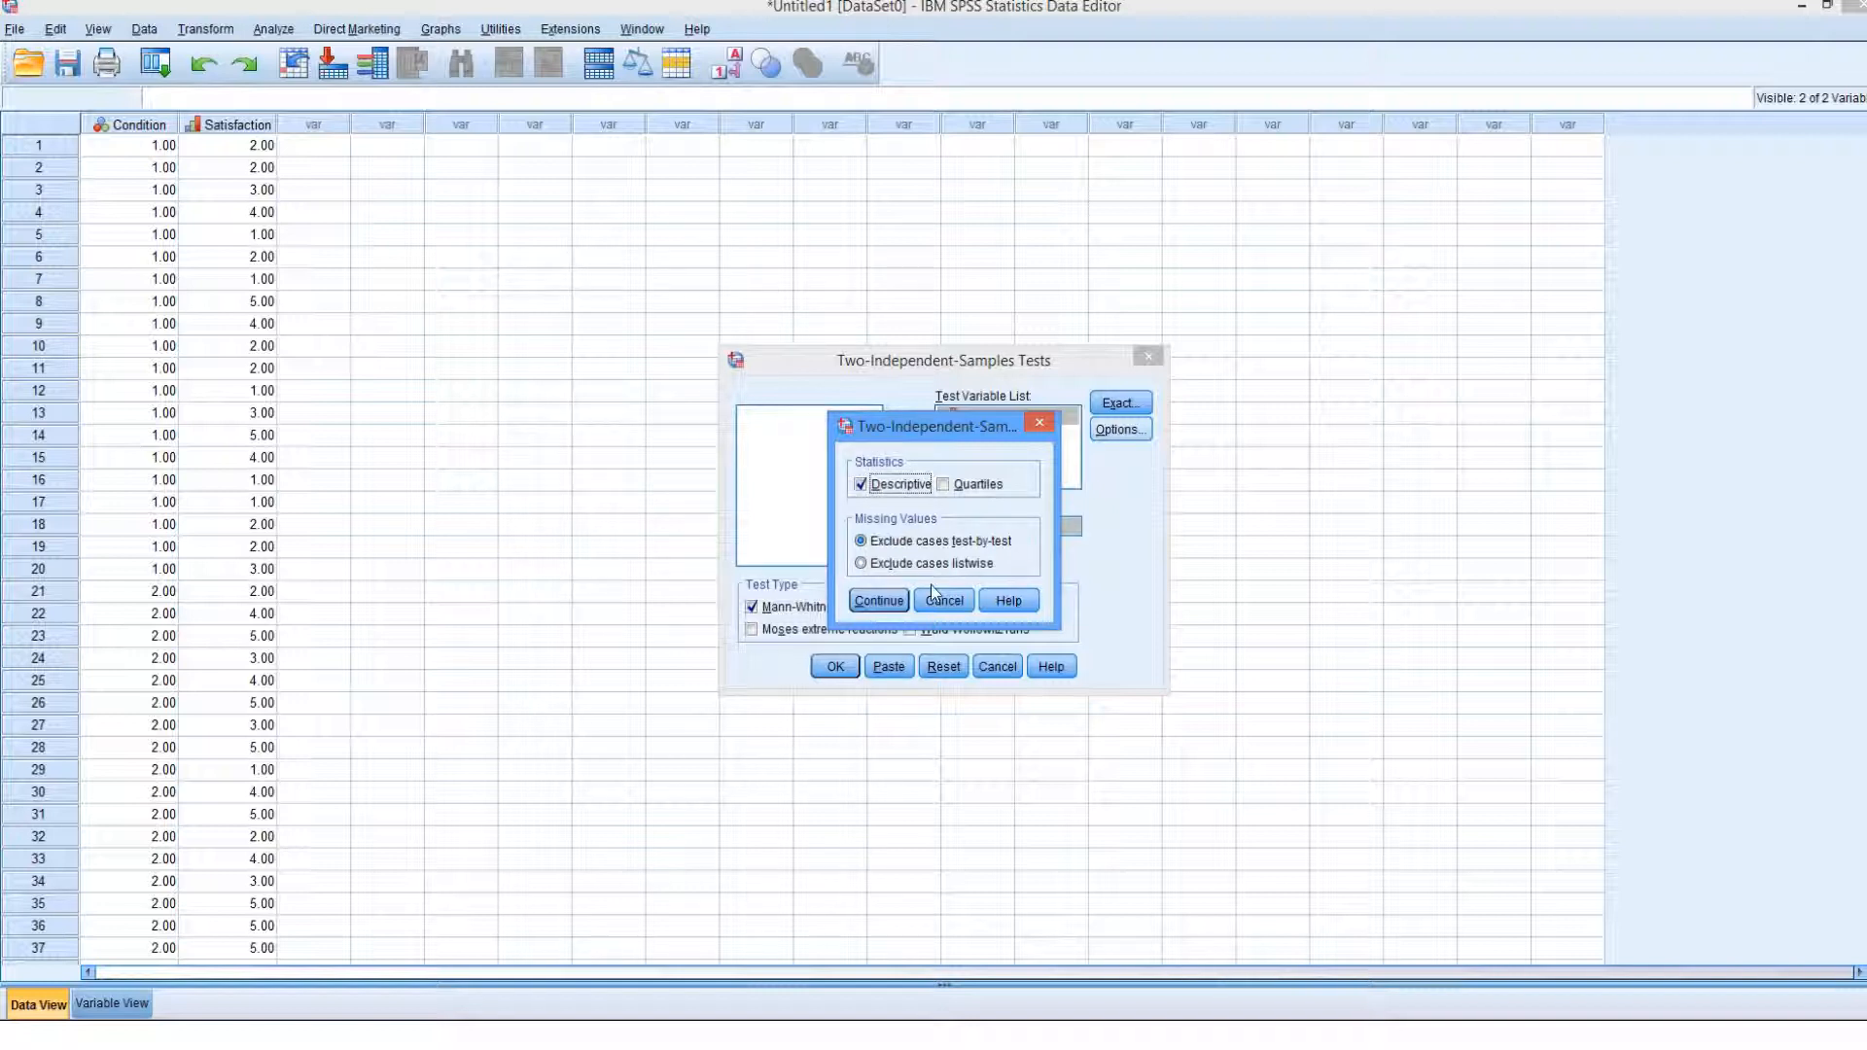
left_click(878, 603)
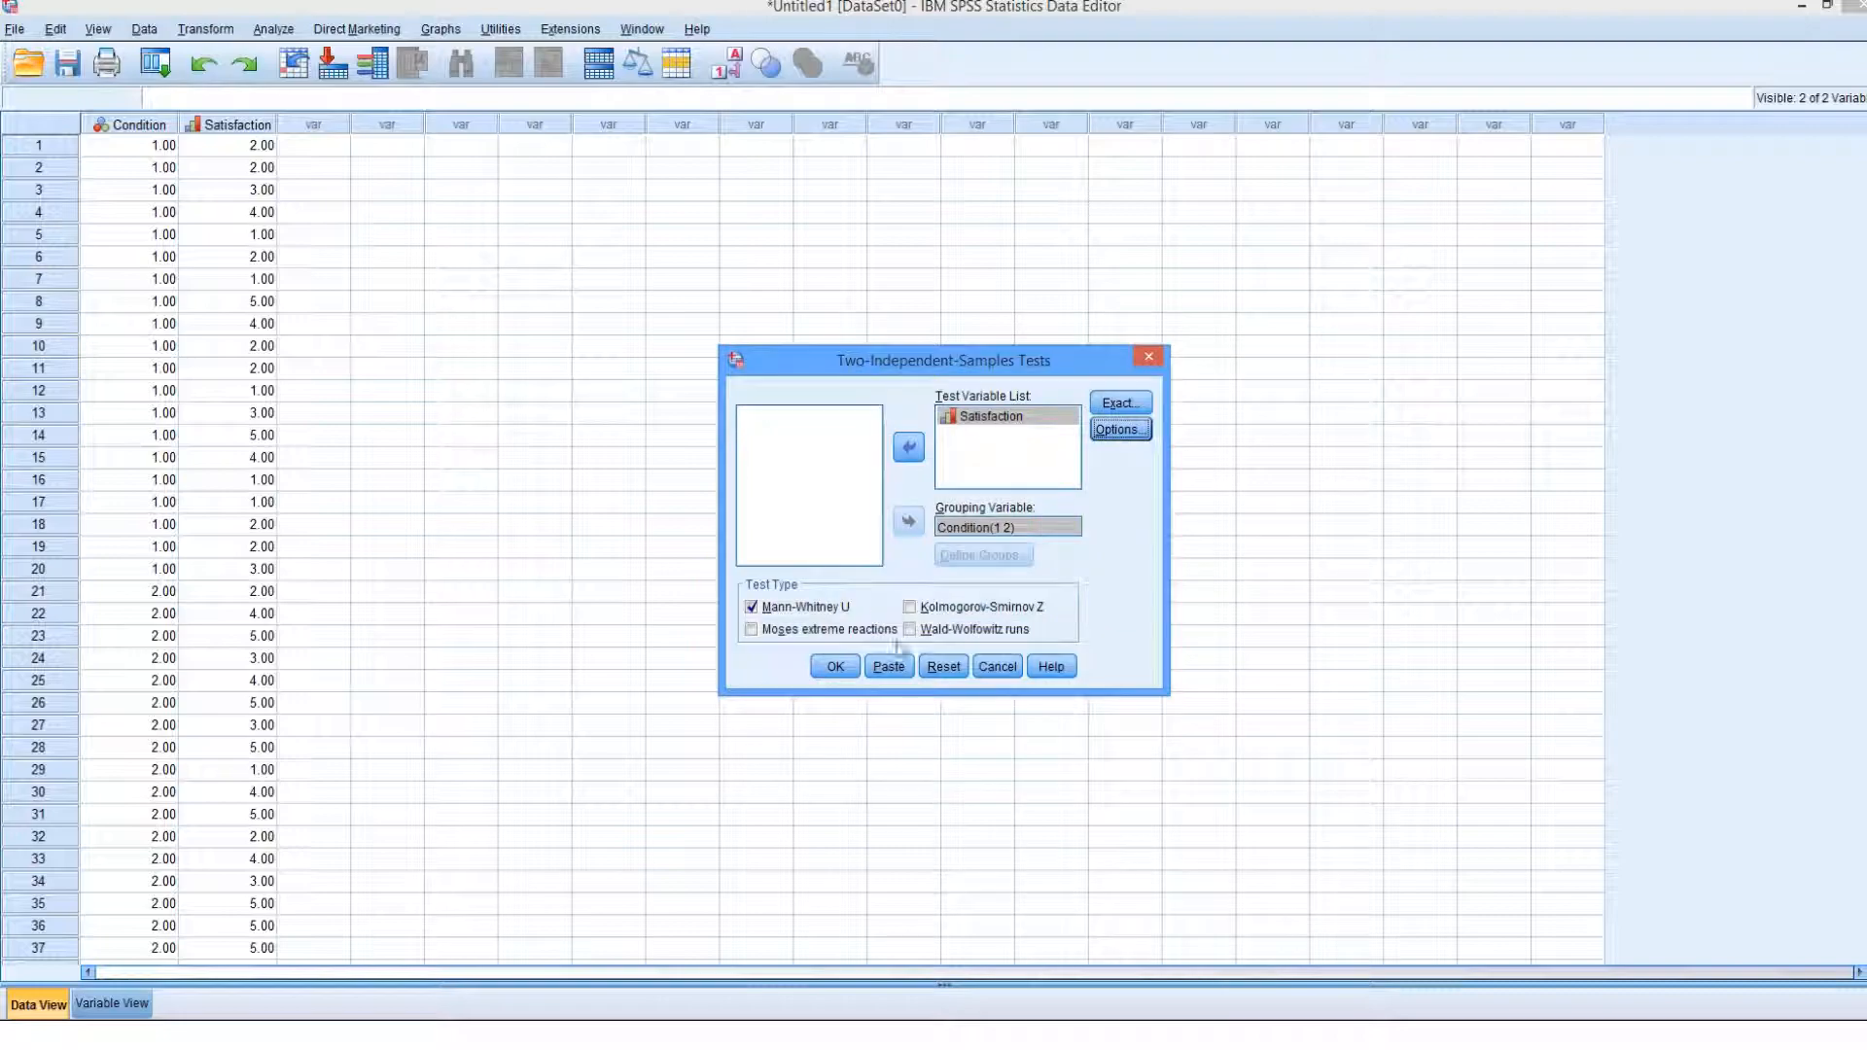
left_click(838, 669)
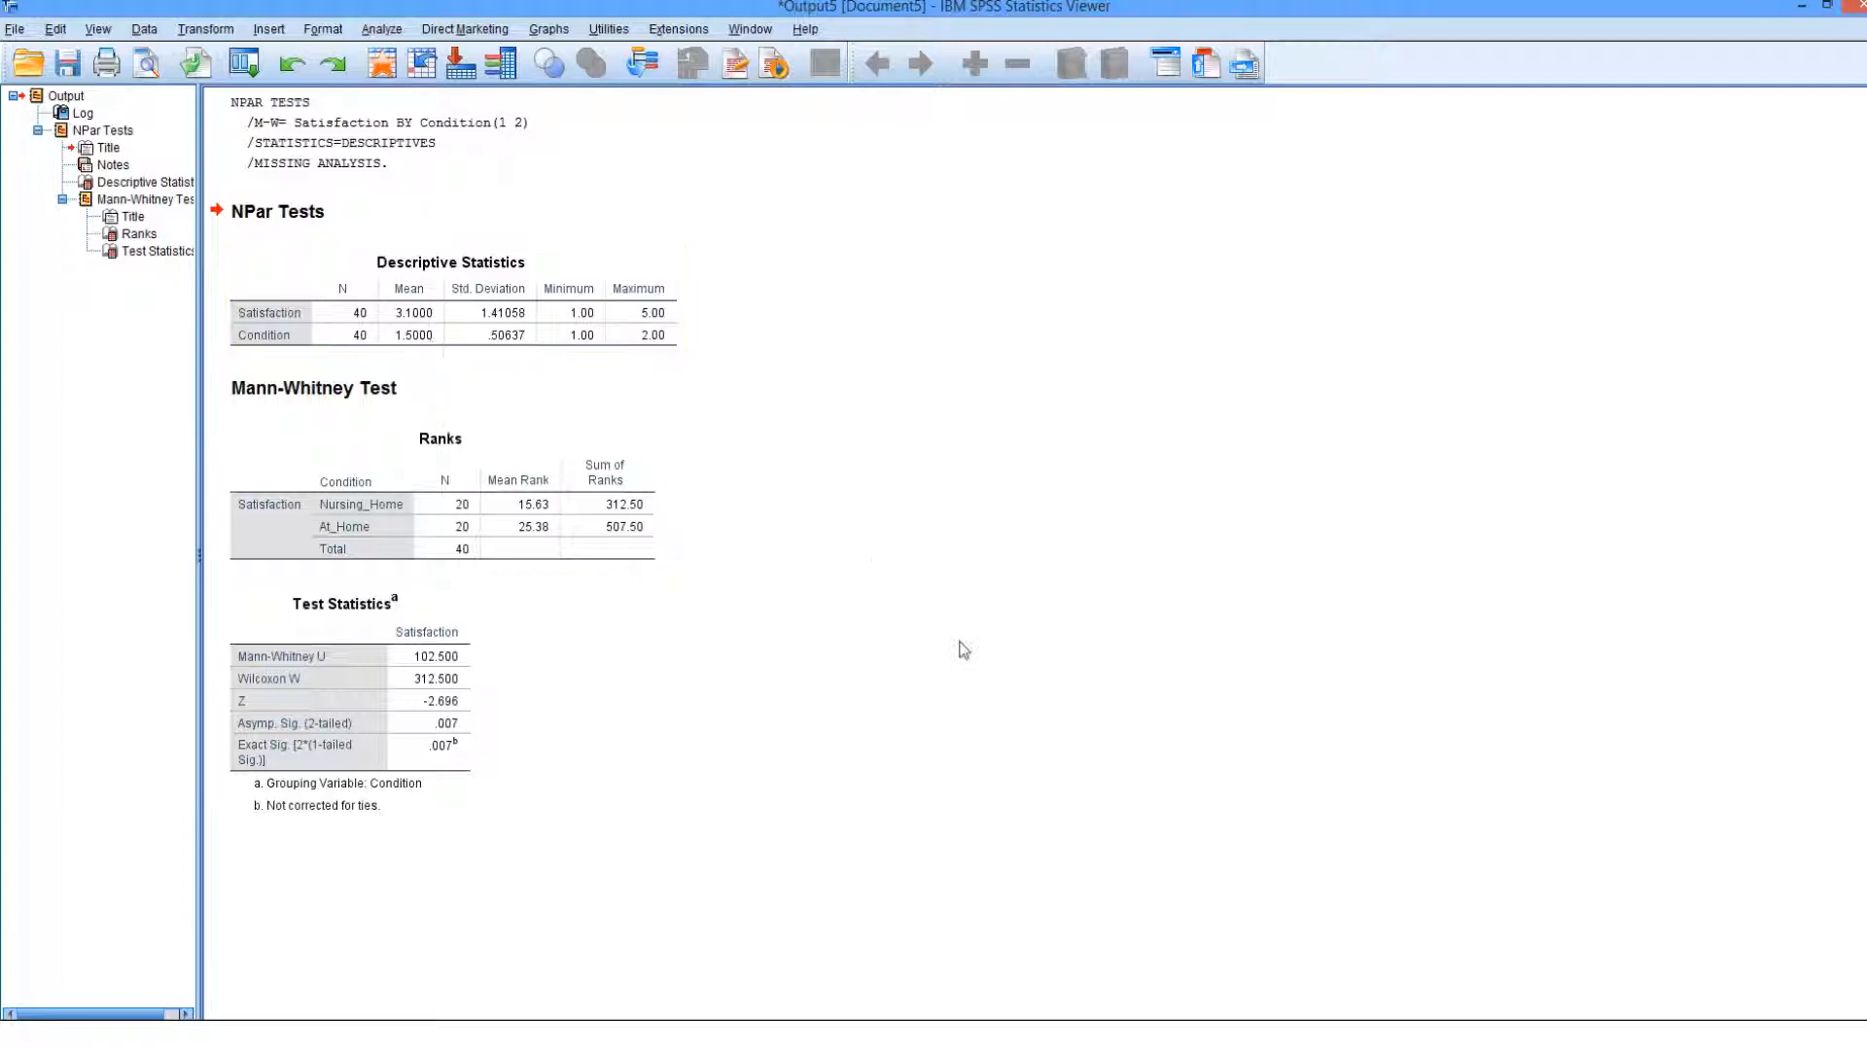
left_click(457, 807)
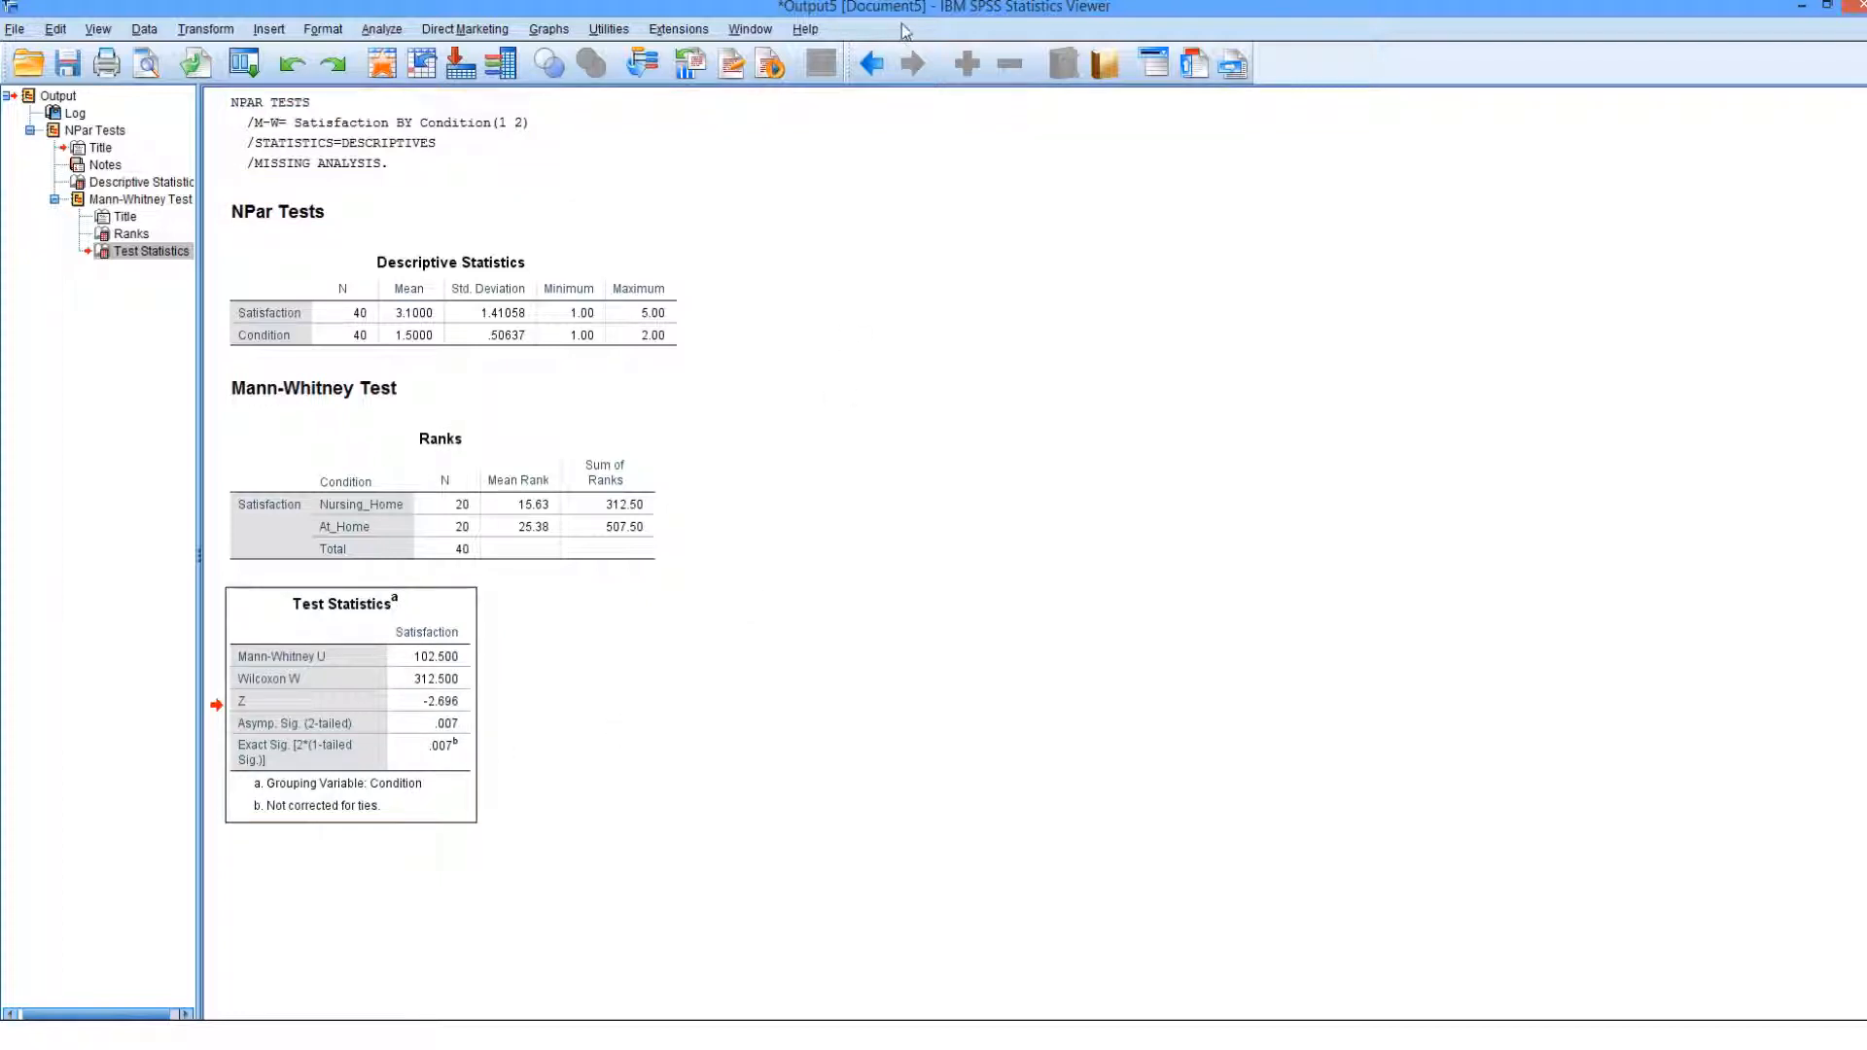
Run the Explore analysis on Satisfaction with Condition as the factor and Descriptives included in the statistics.
mouse_move(917, 5)
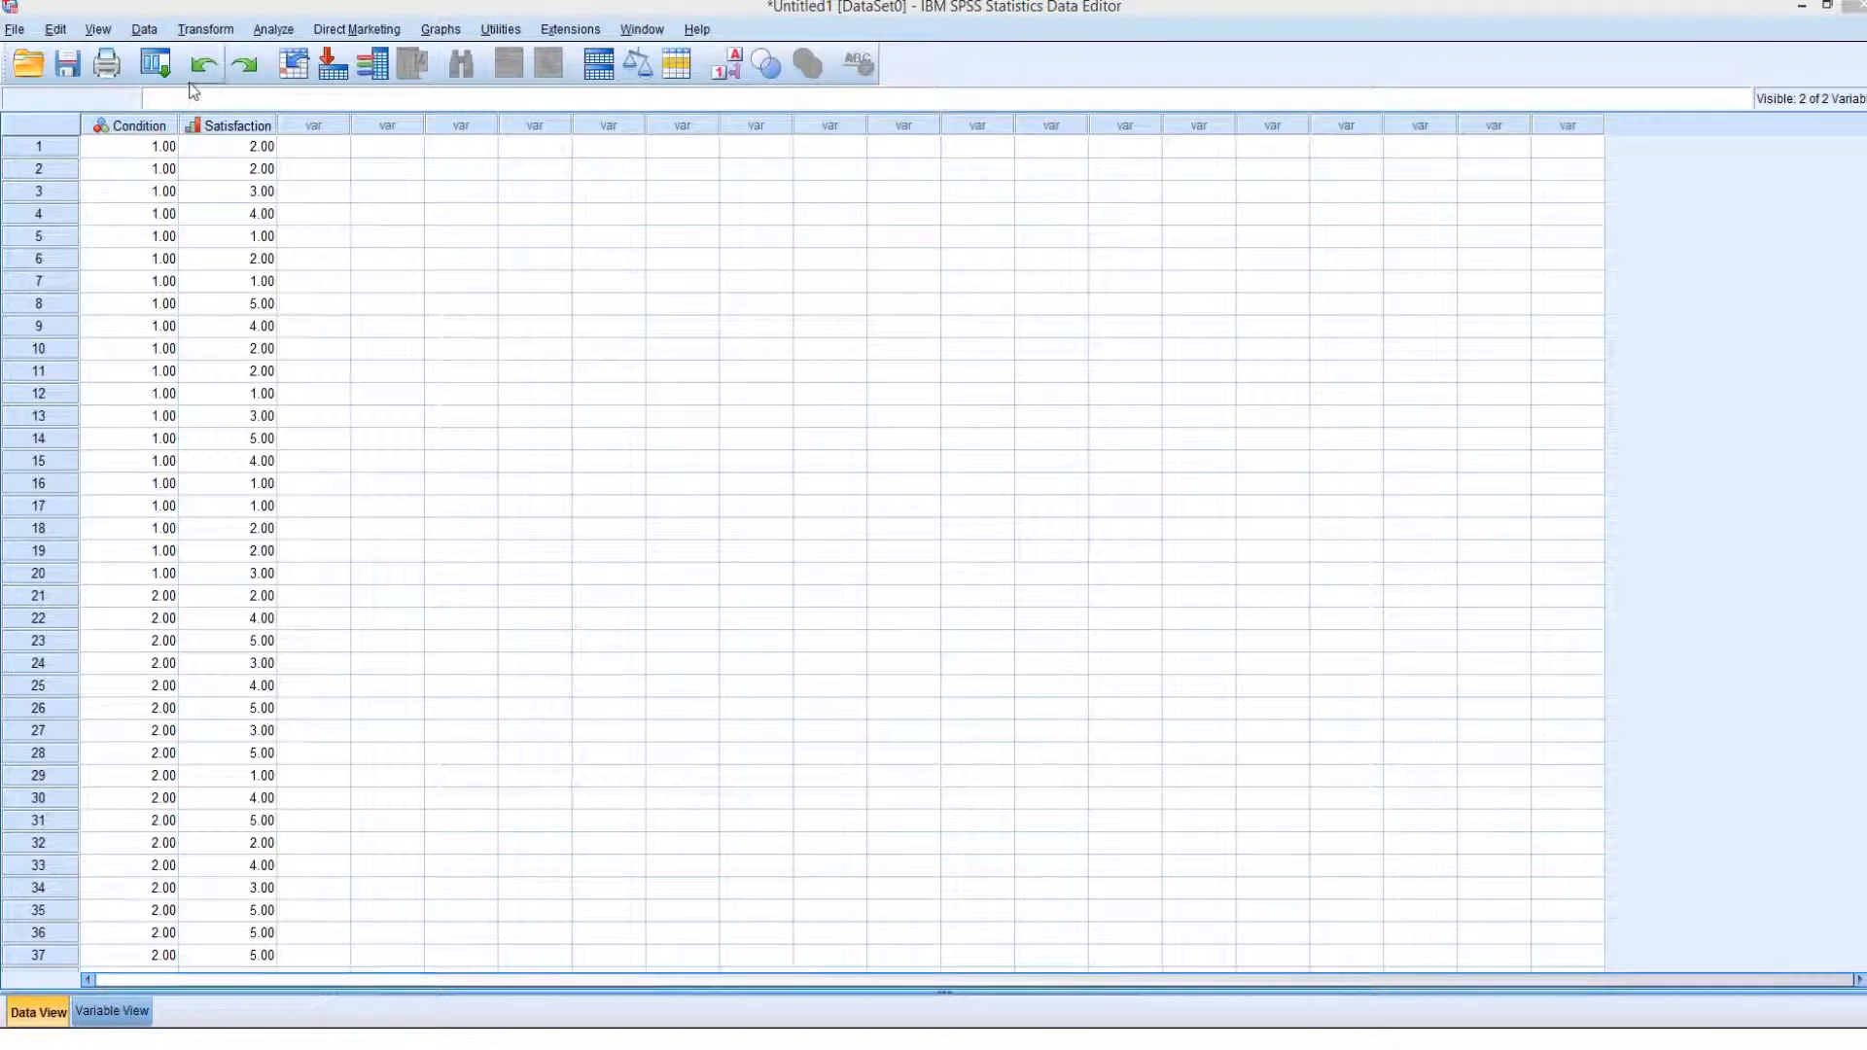
left_click(273, 30)
mouse_move(296, 85)
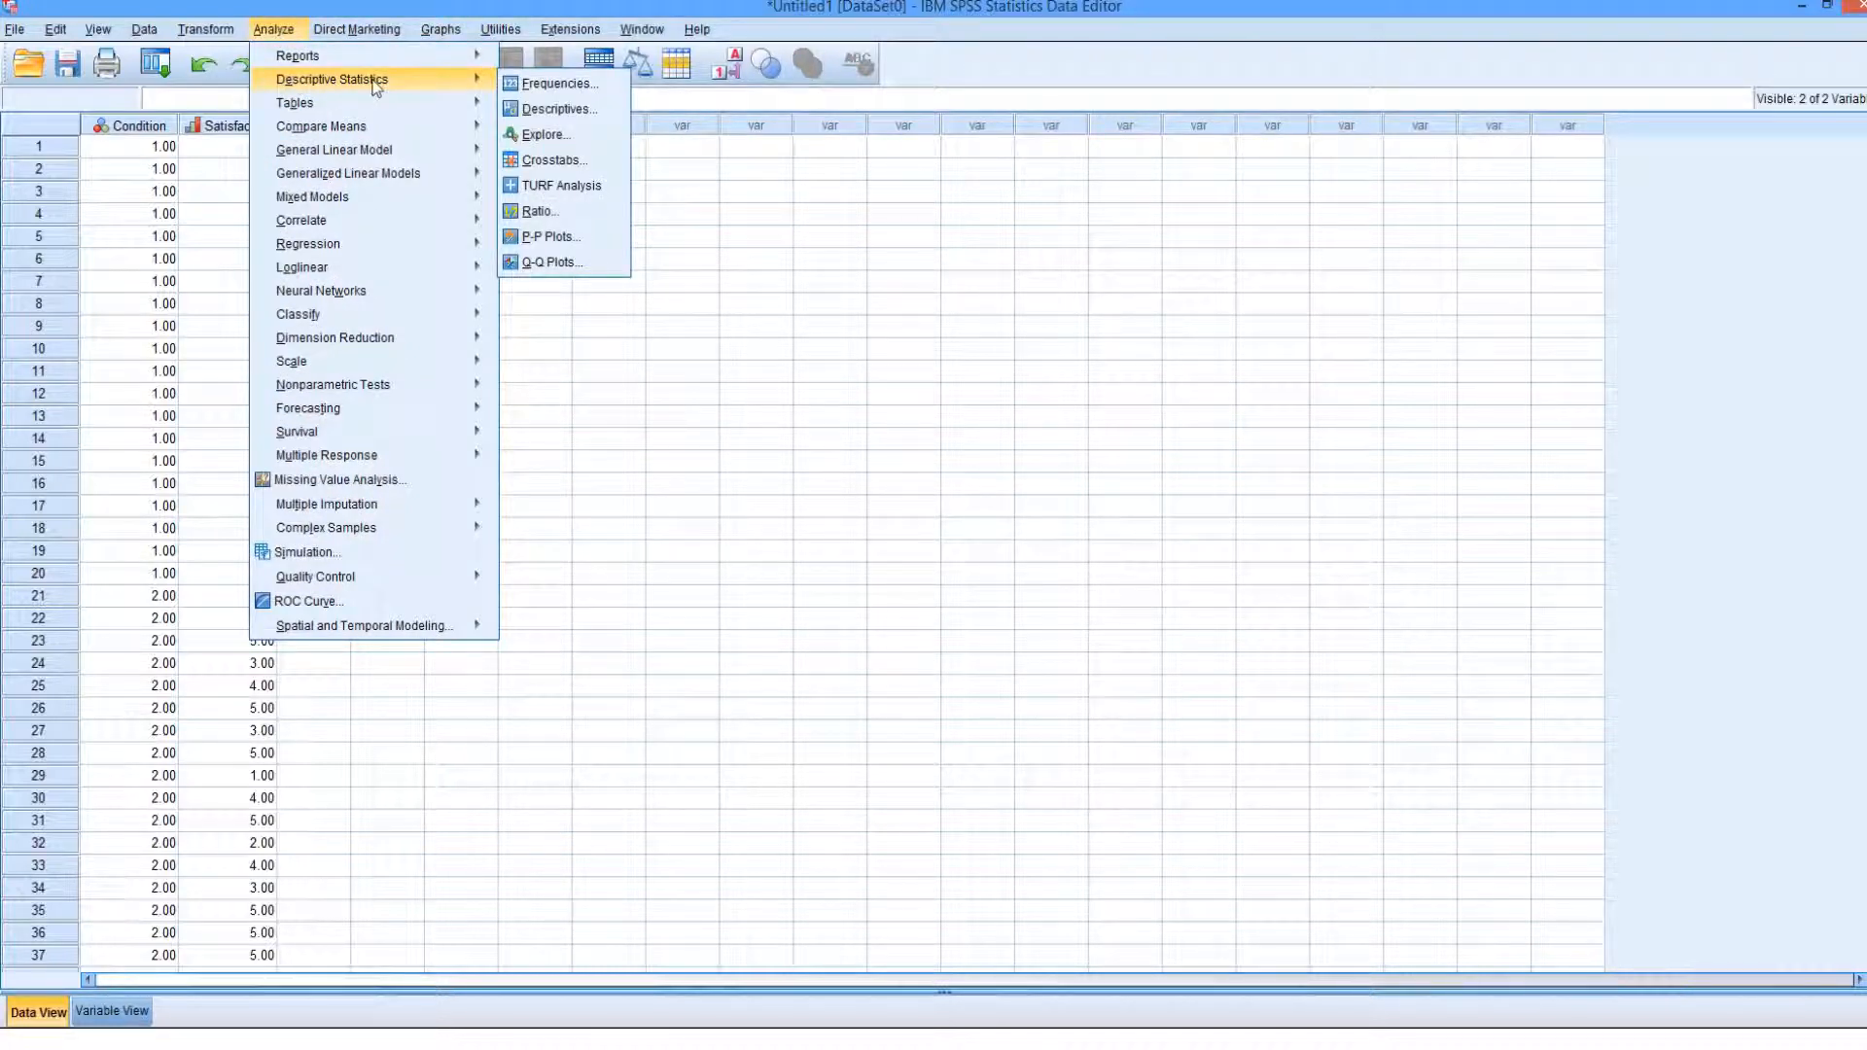
left_click(571, 136)
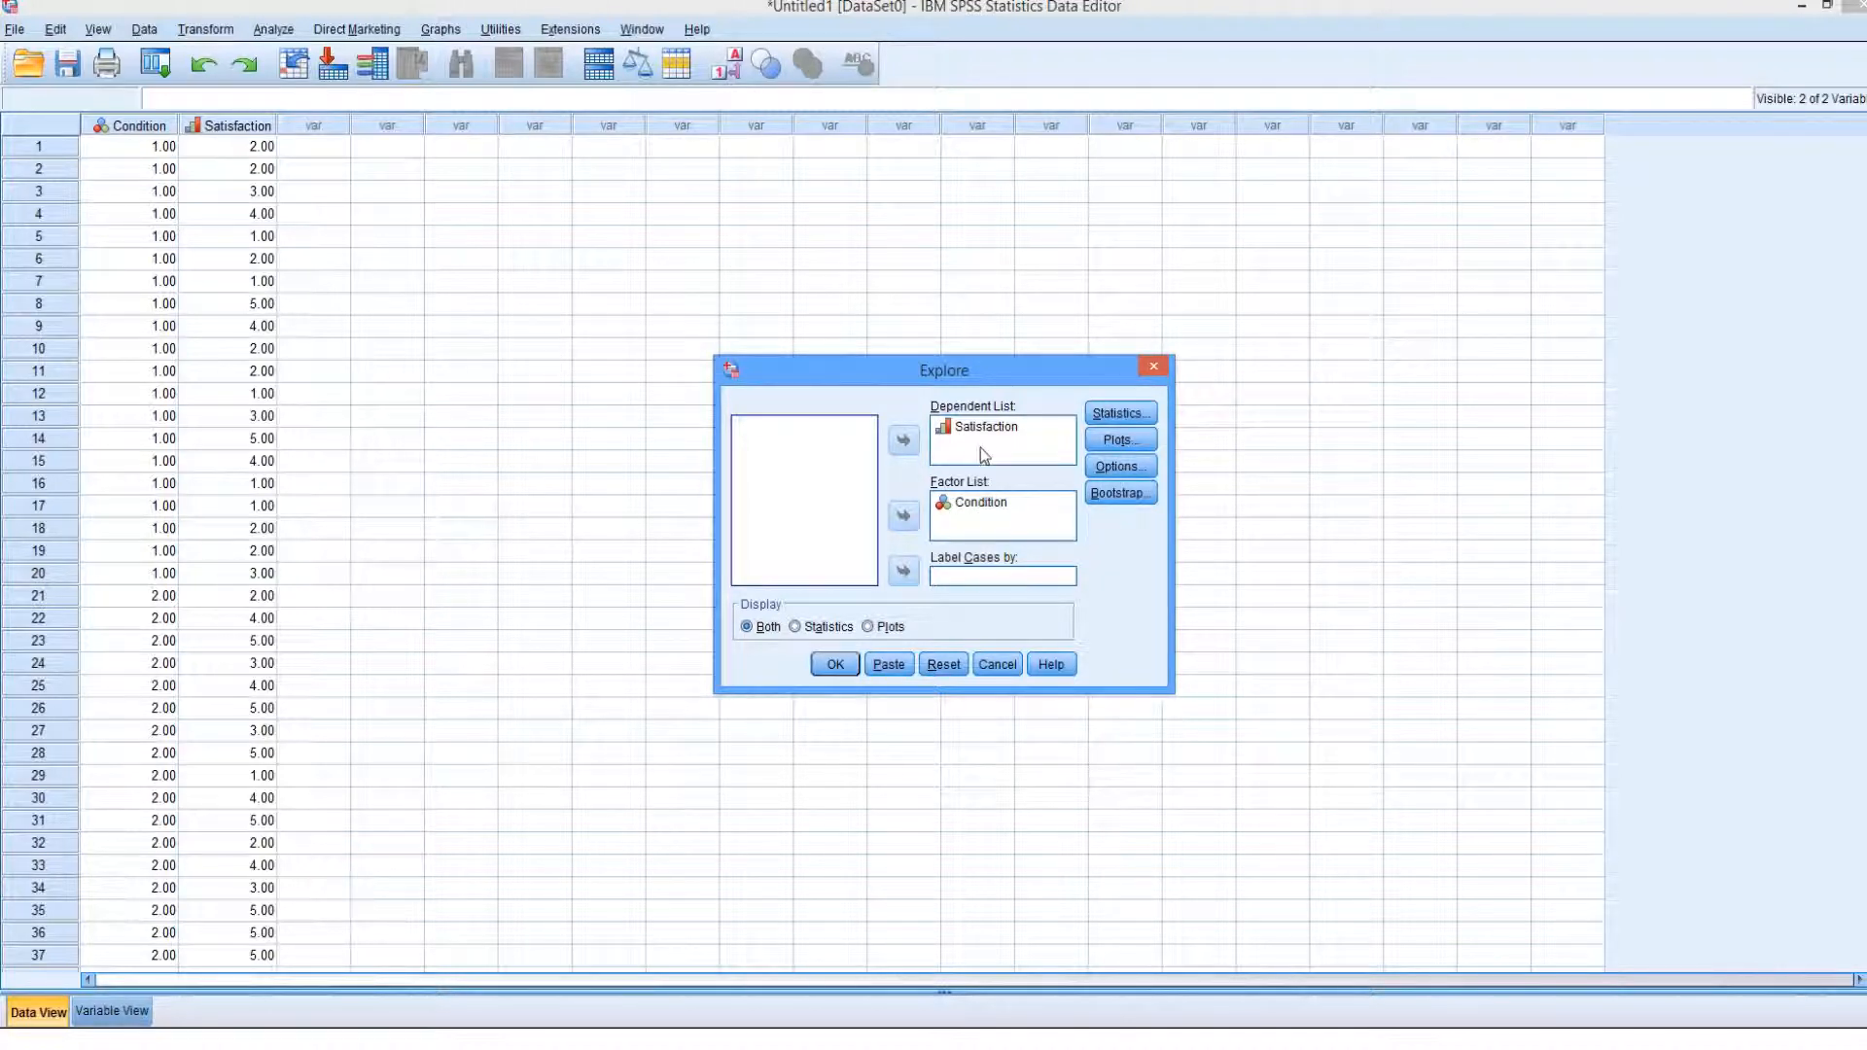
left_click(1099, 412)
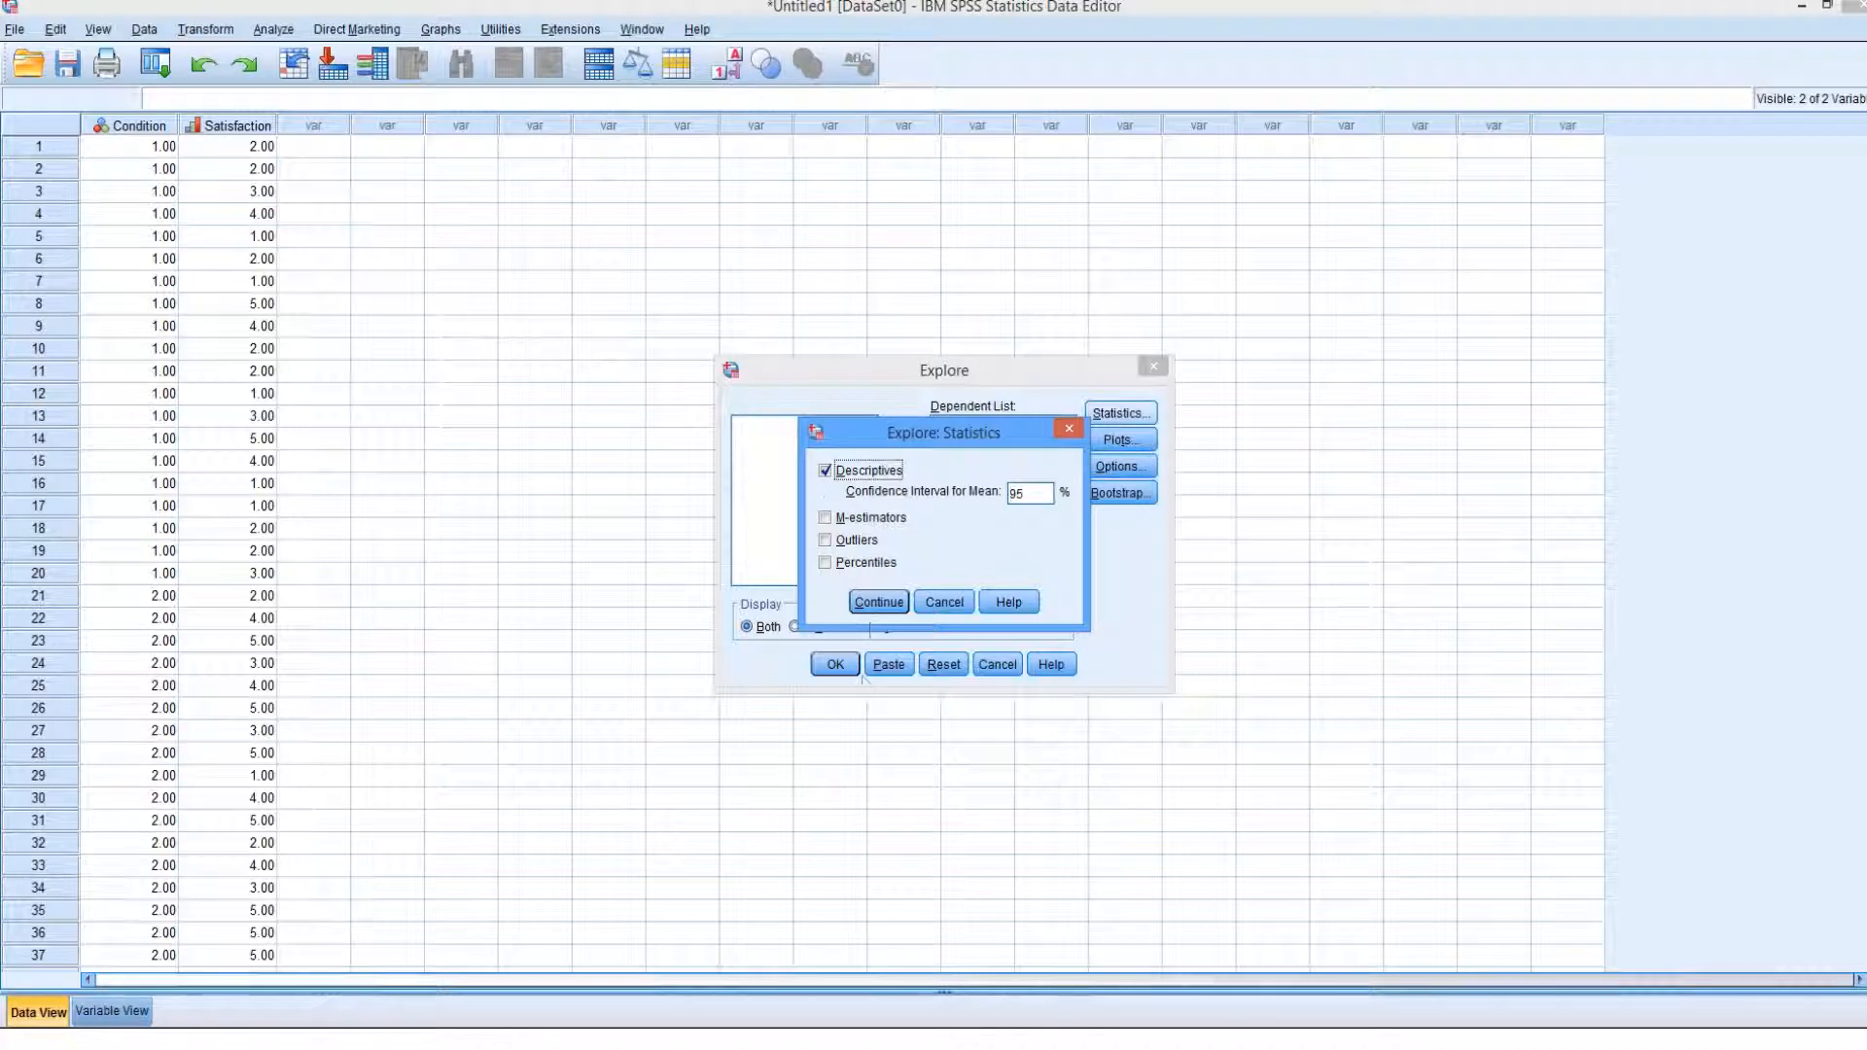
left_click(878, 605)
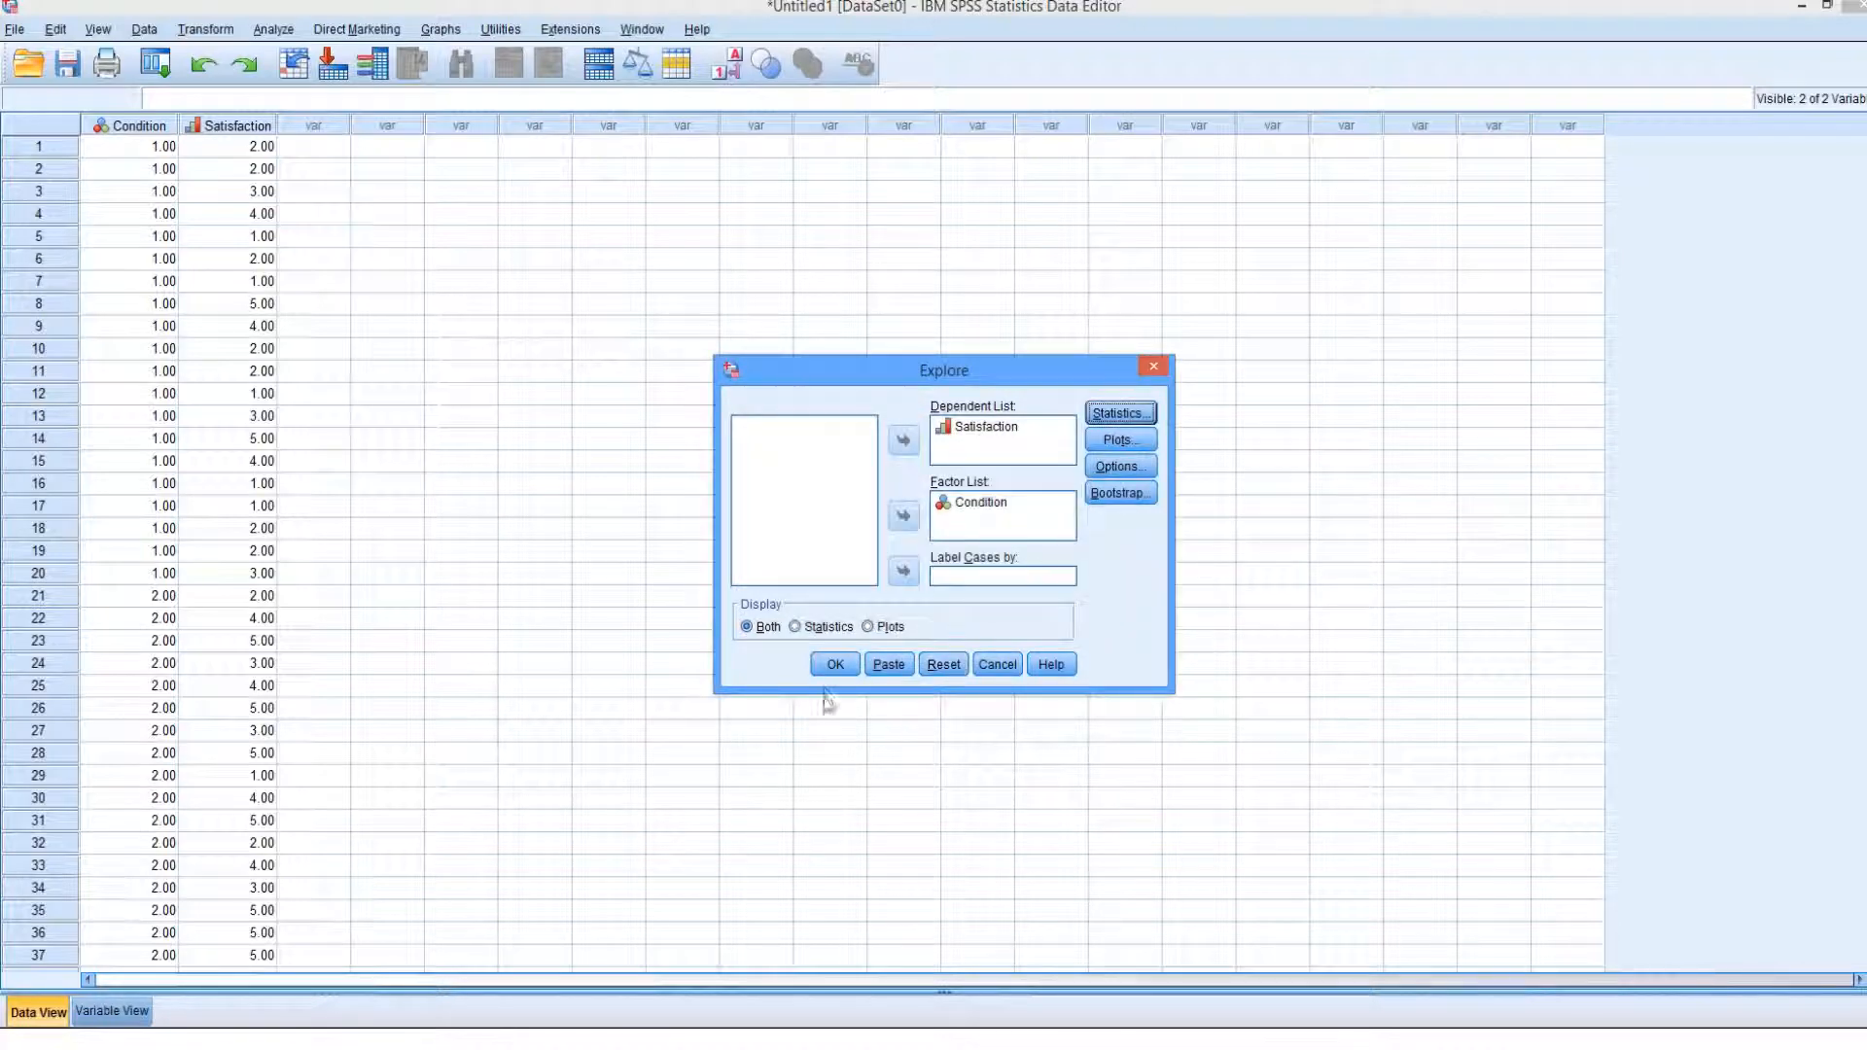
left_click(832, 672)
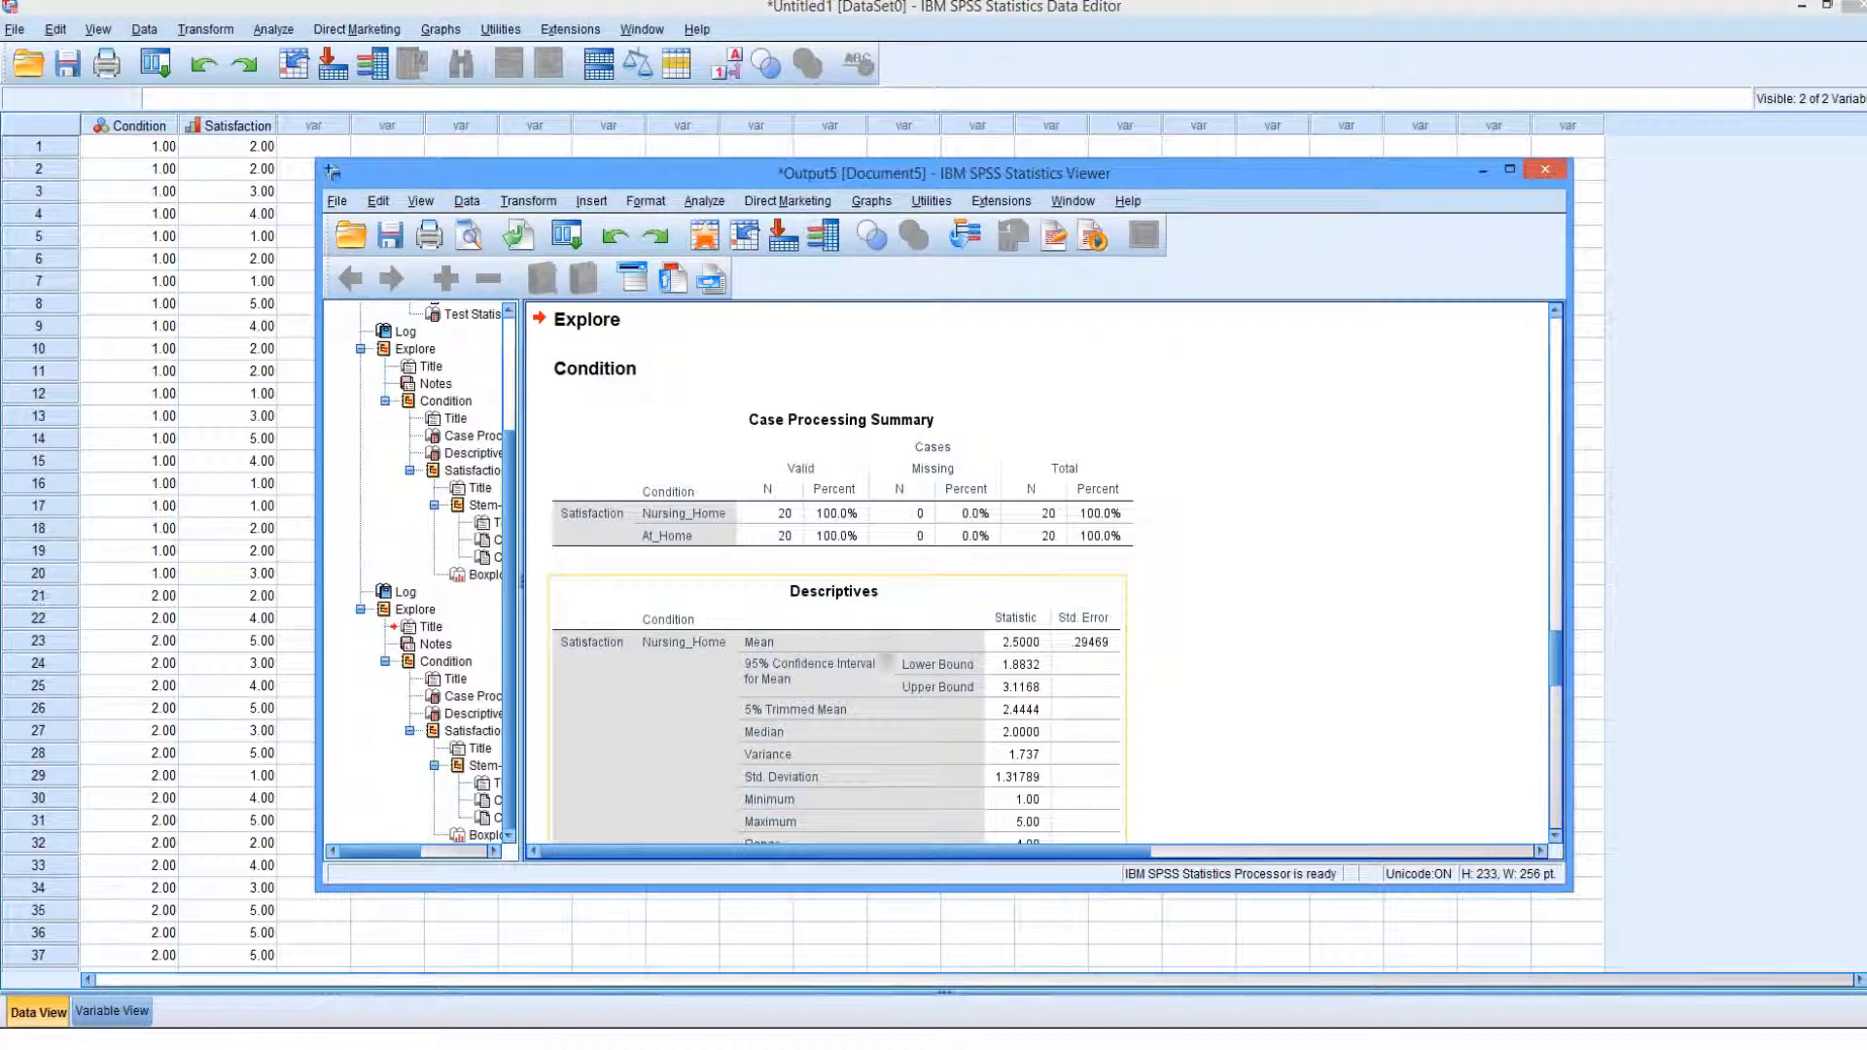
Examine the Explore output's Descriptives table for Satisfaction in the Nursing_Home and At_Home groups.
scroll(923, 638, "up", 5)
scroll(924, 638, "up", 3)
scroll(920, 638, "down", 10)
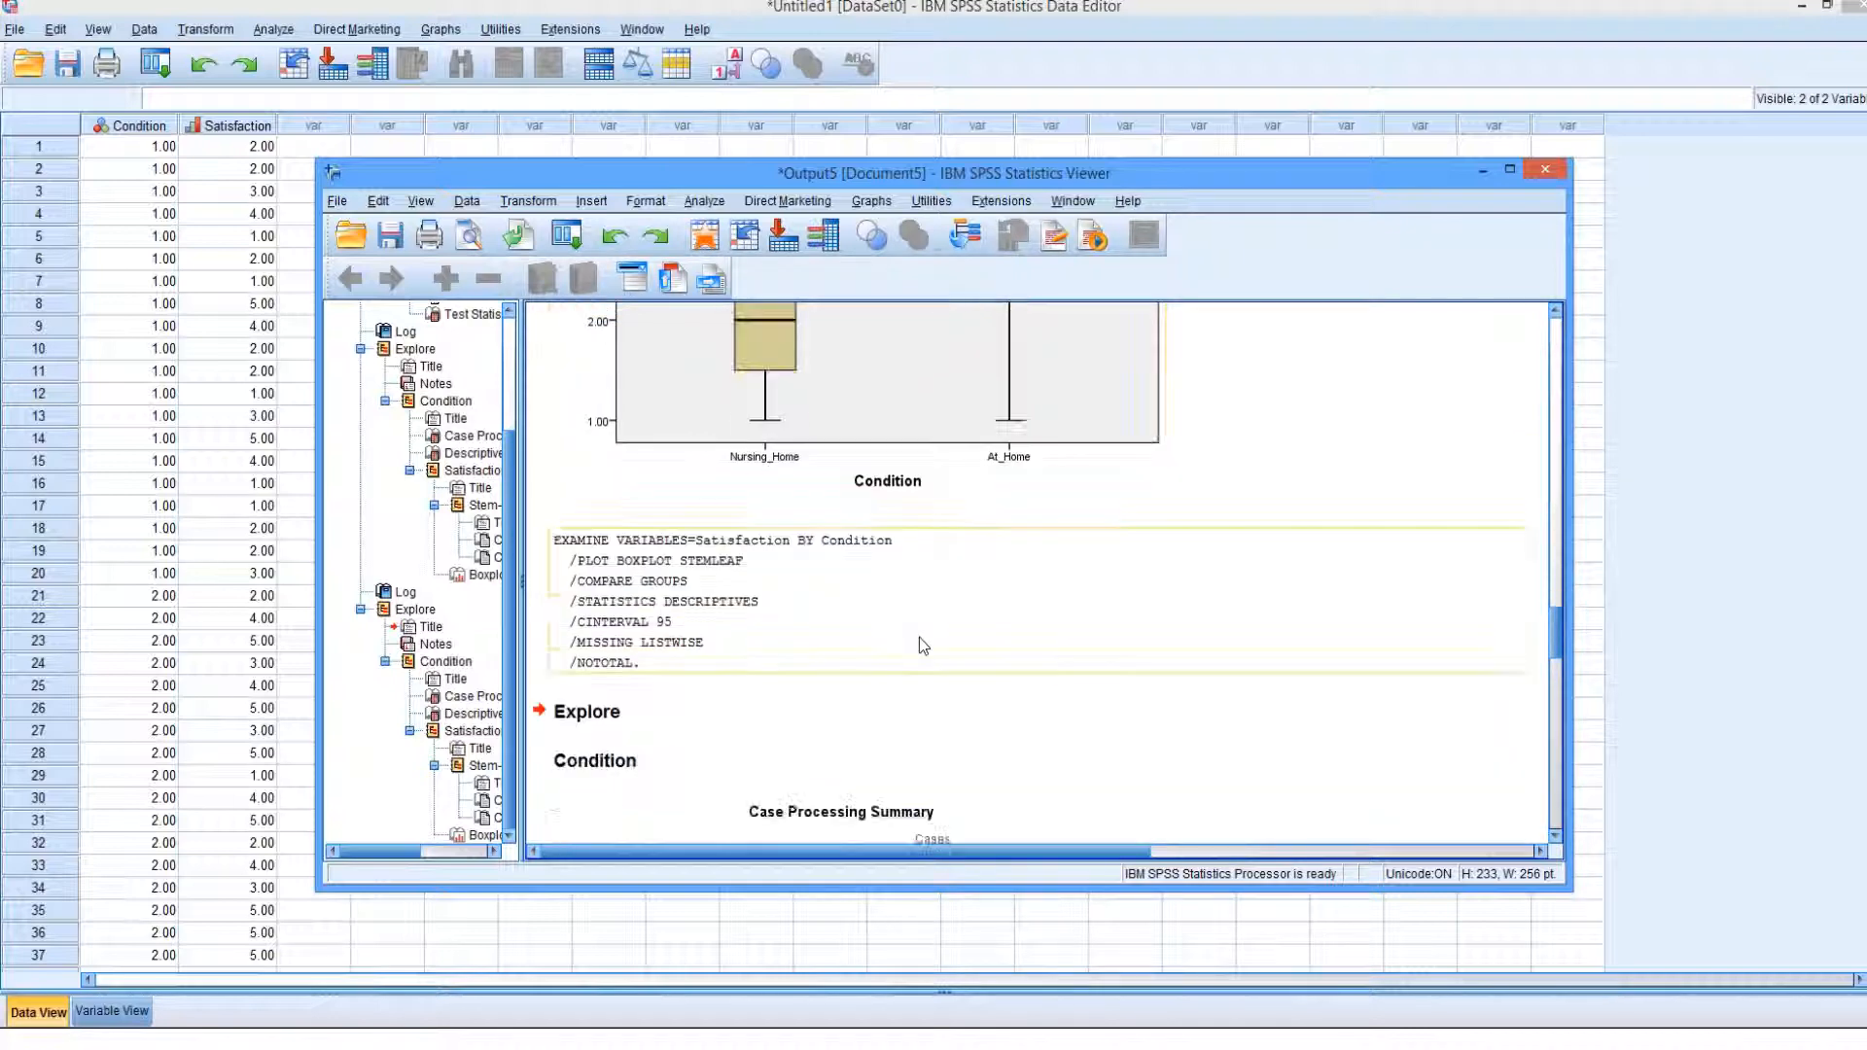
left_click(1510, 171)
left_click(252, 268)
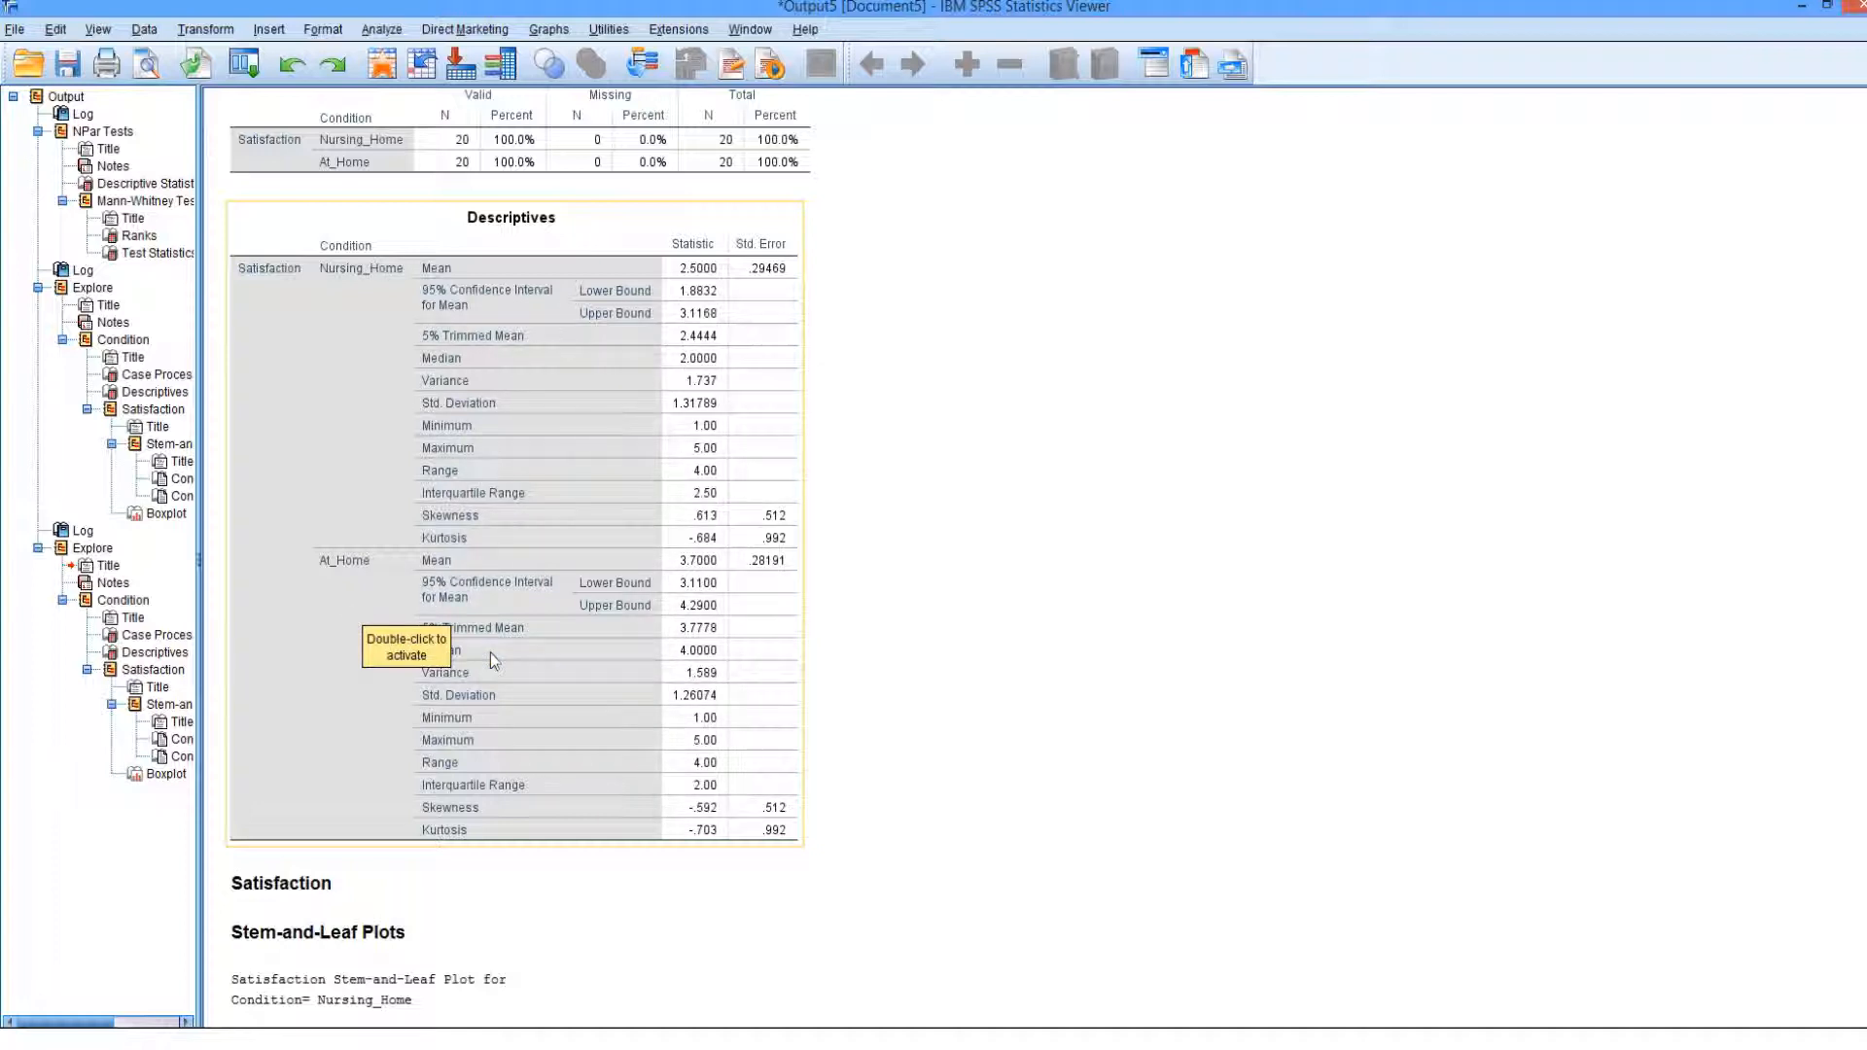
left_click(429, 708)
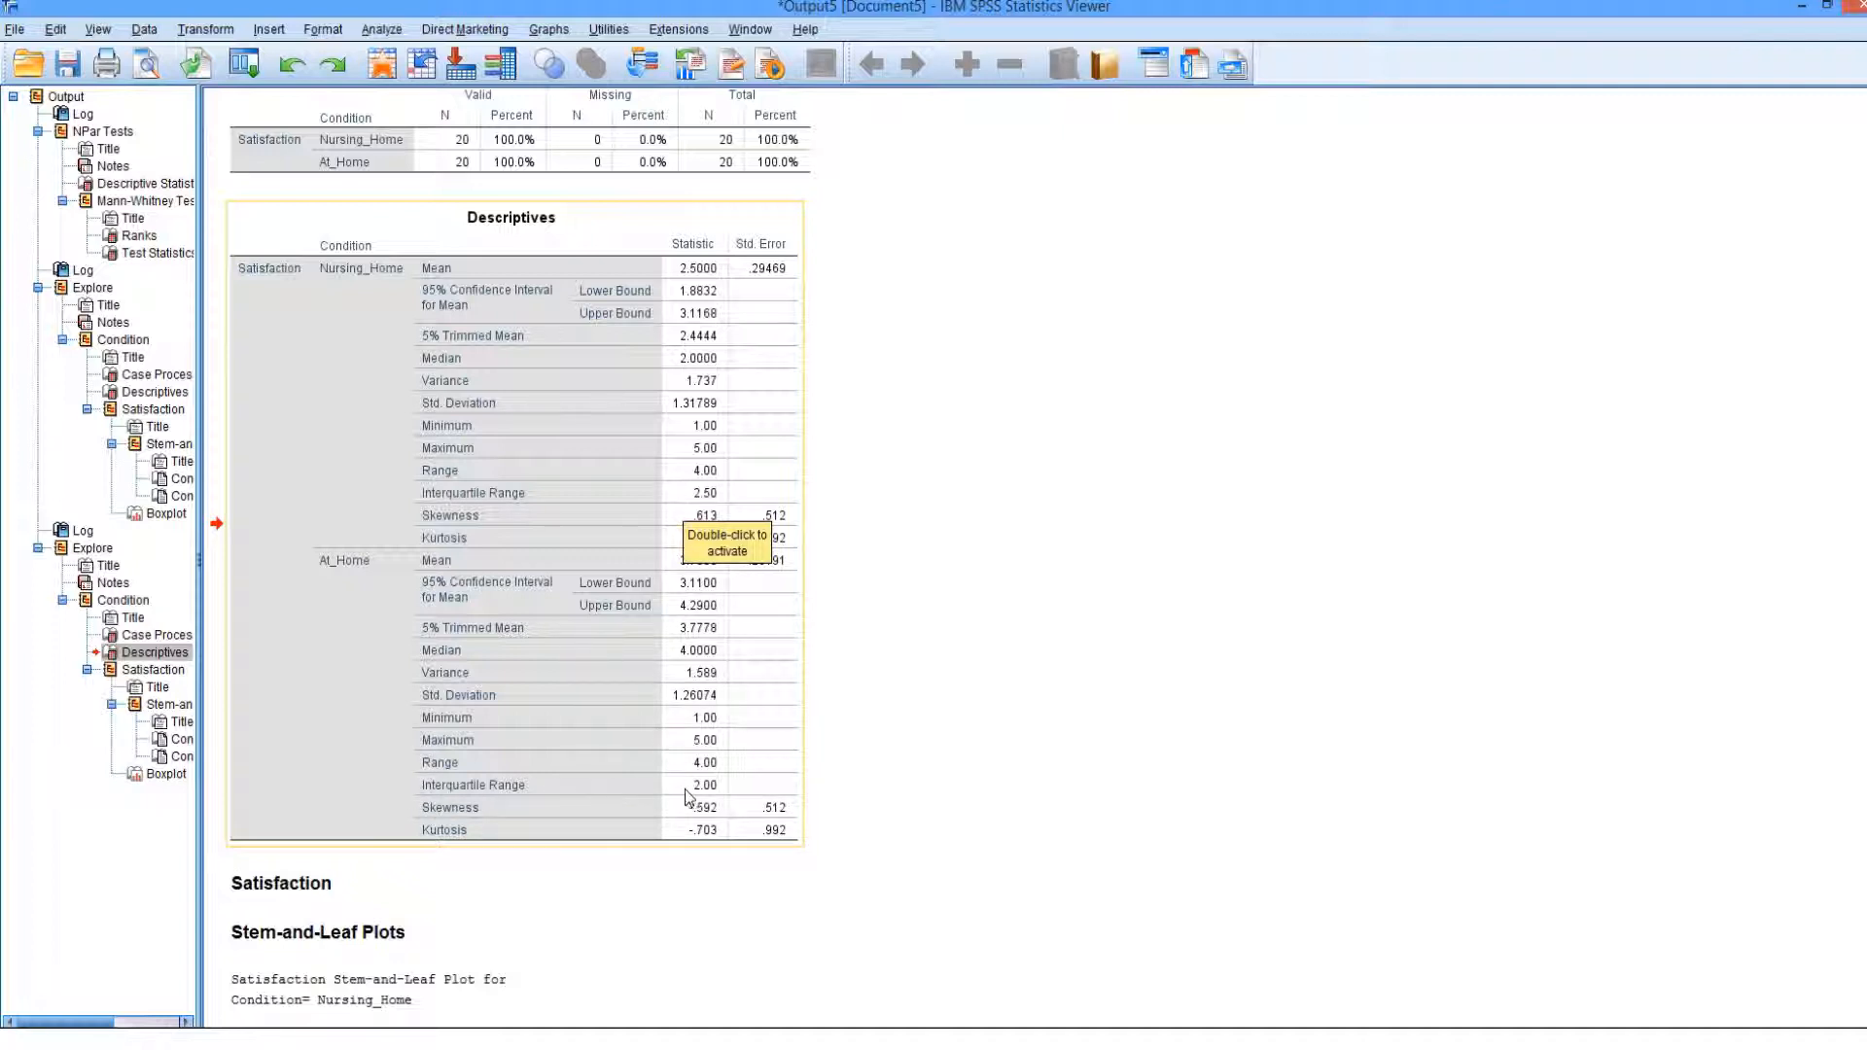
left_click(971, 742)
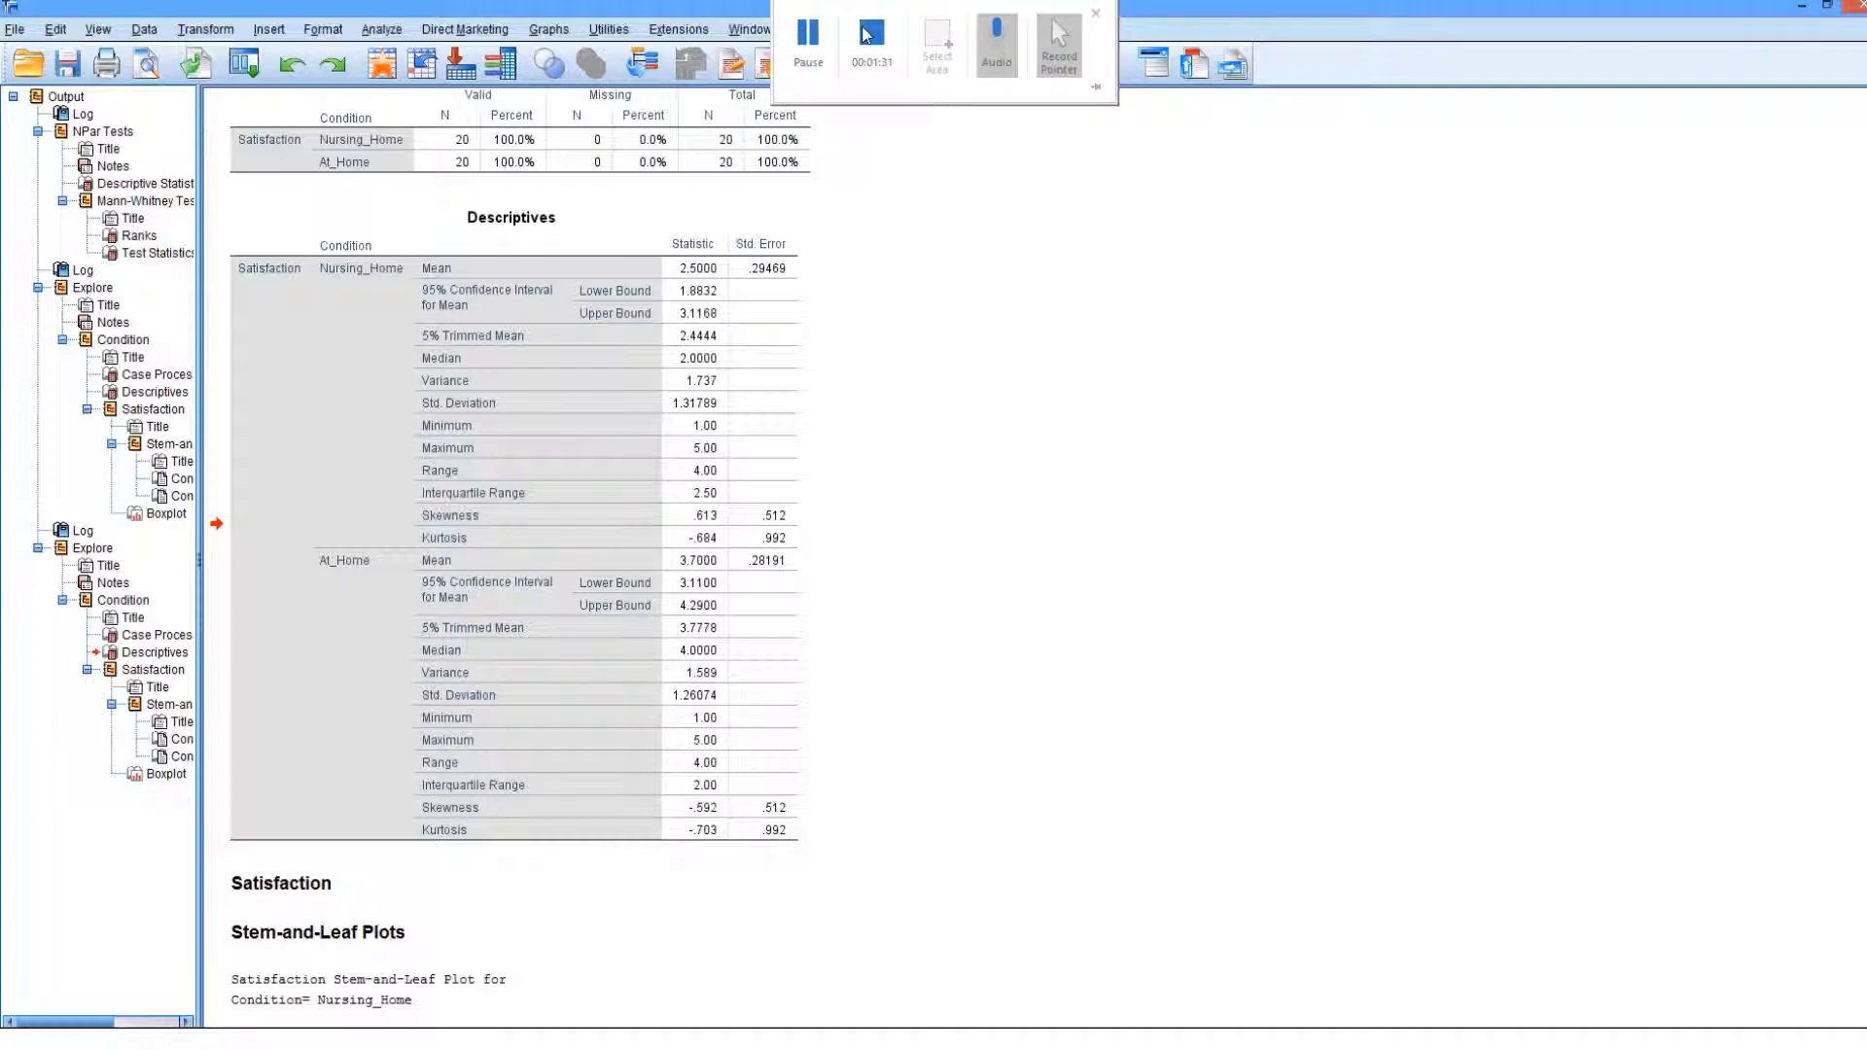
left_click(864, 30)
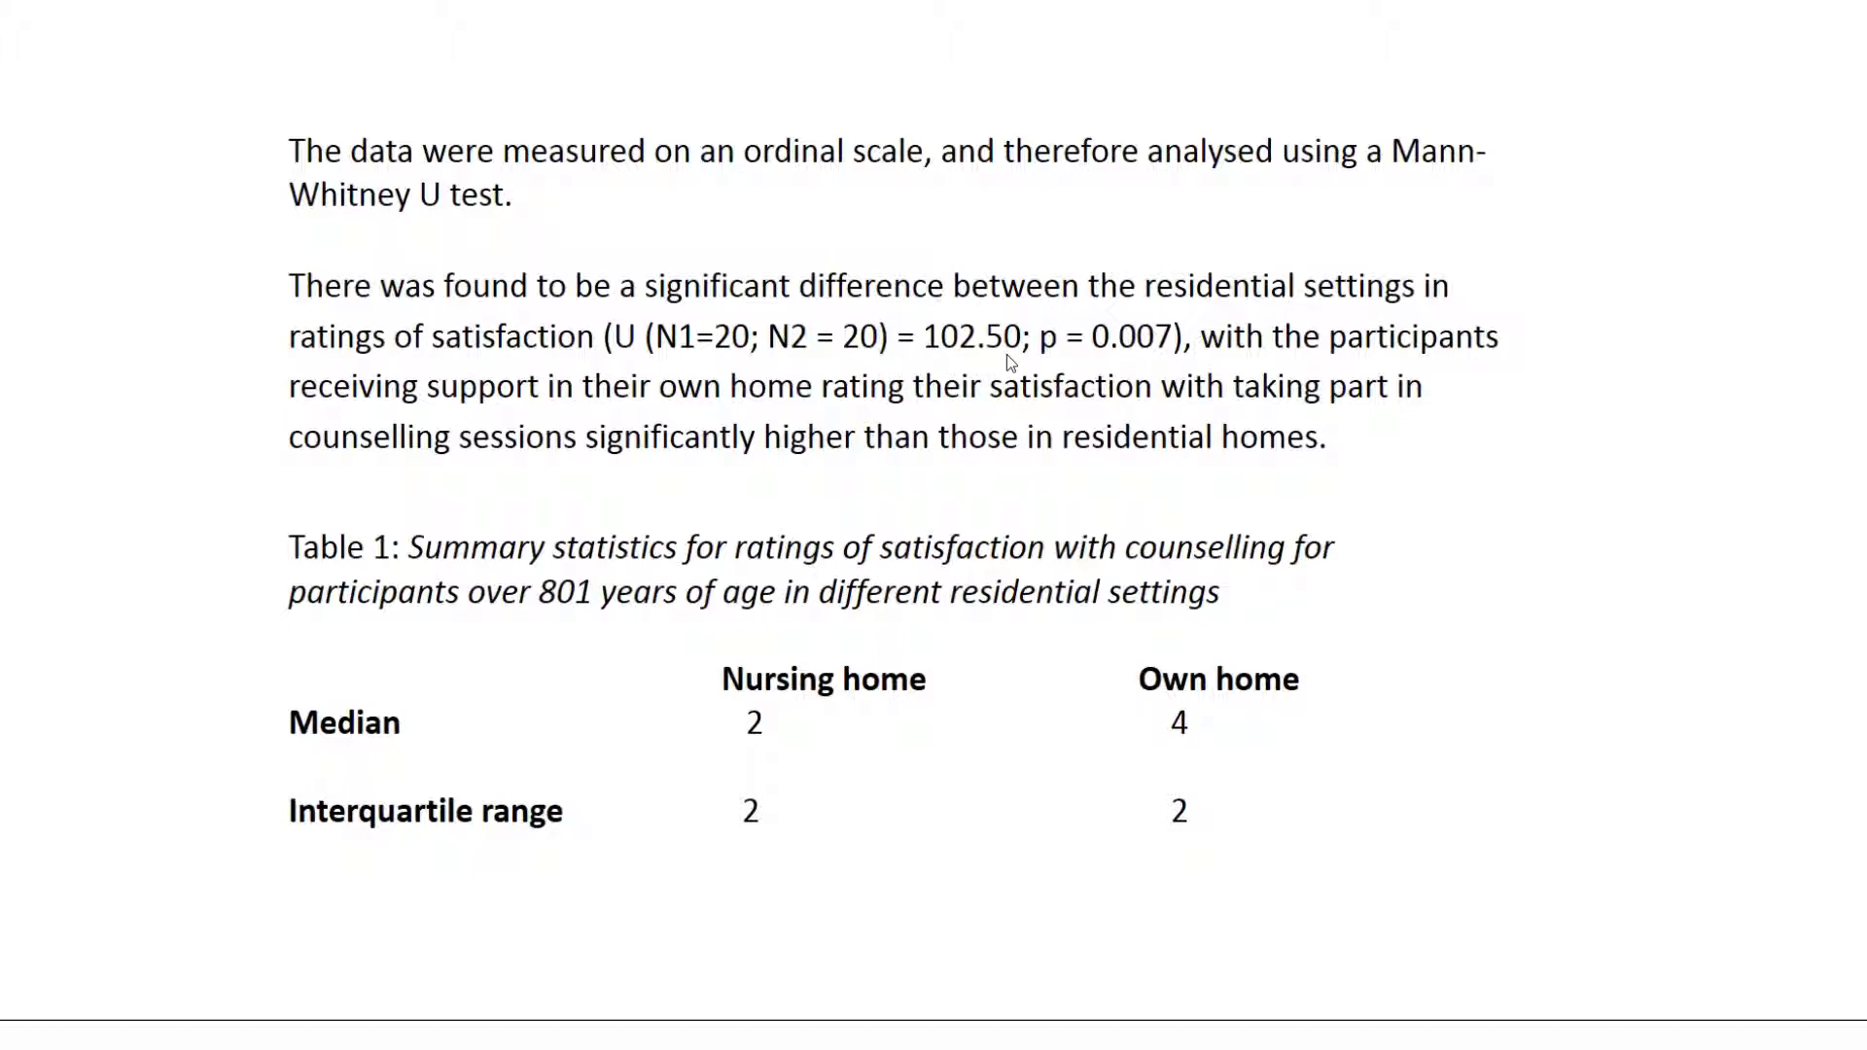
Leave the slide show, switch to the Output5 window in SPSS and examine the Mann-Whitney Test Statistics table for Satisfaction.
key("Escape")
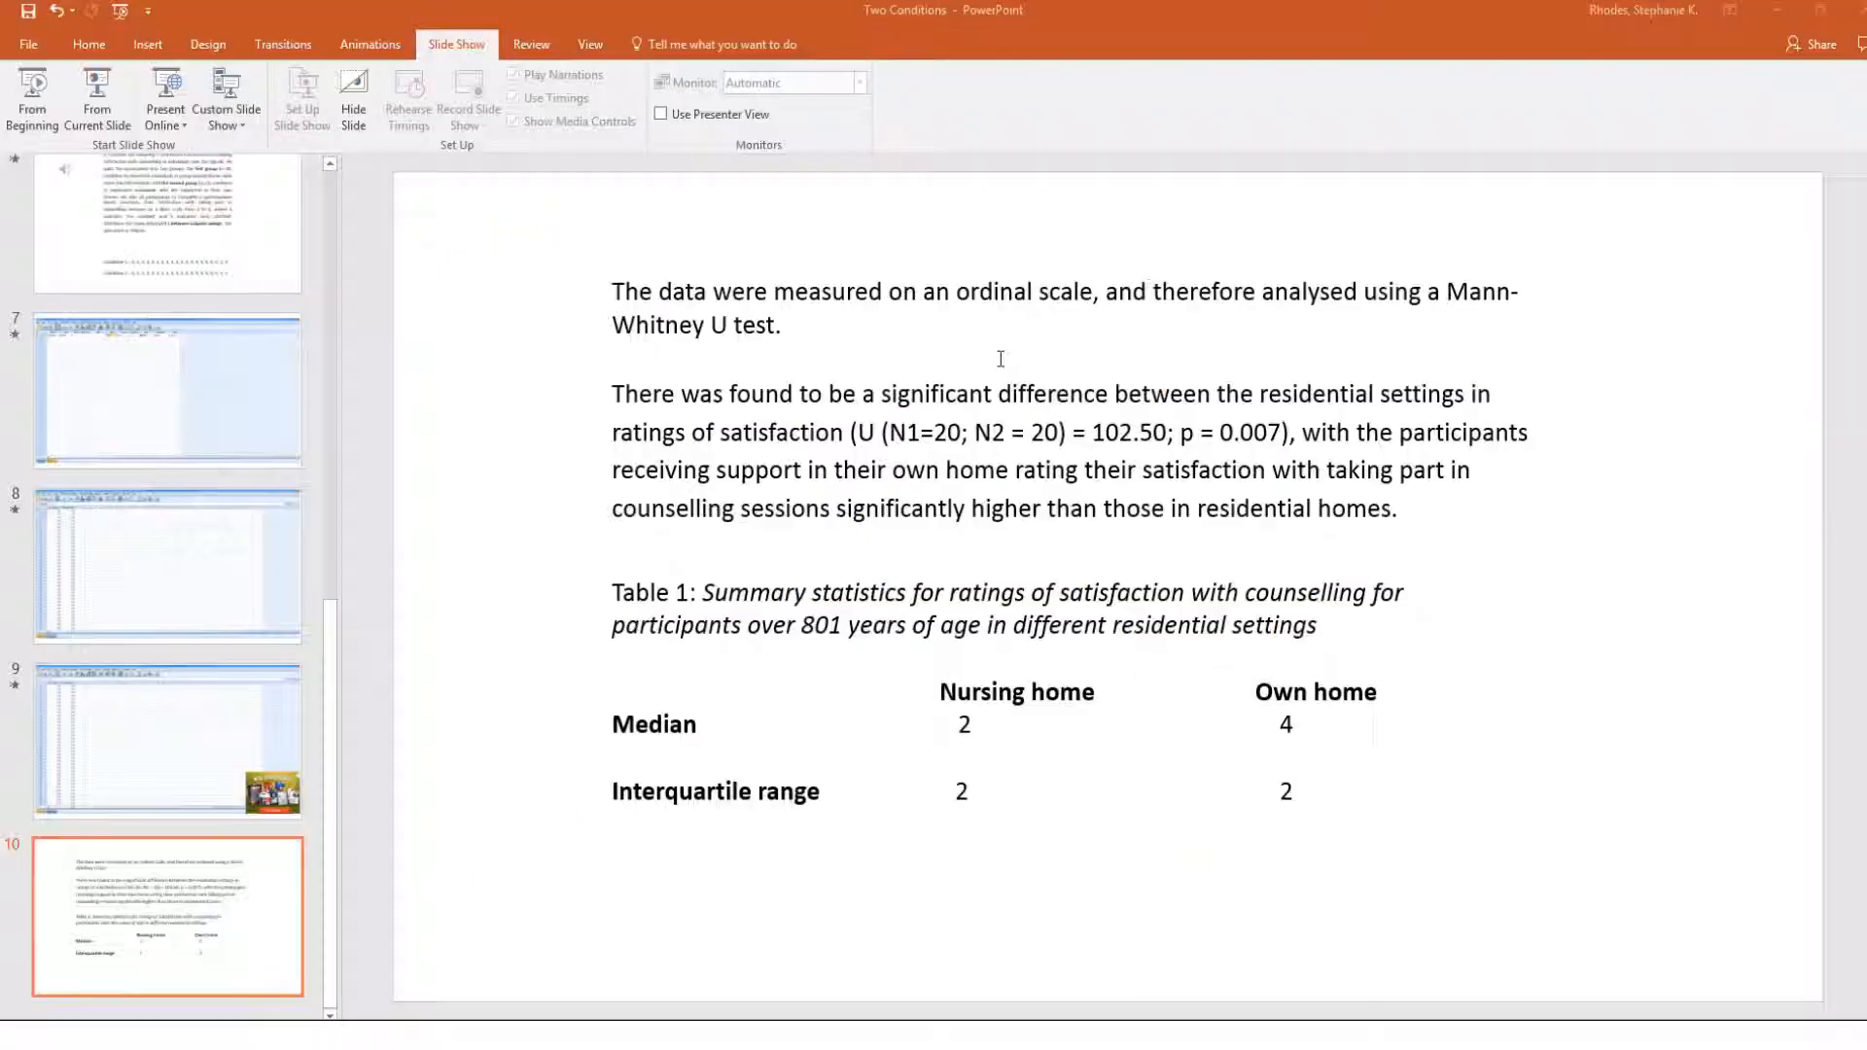
mouse_move(876, 1036)
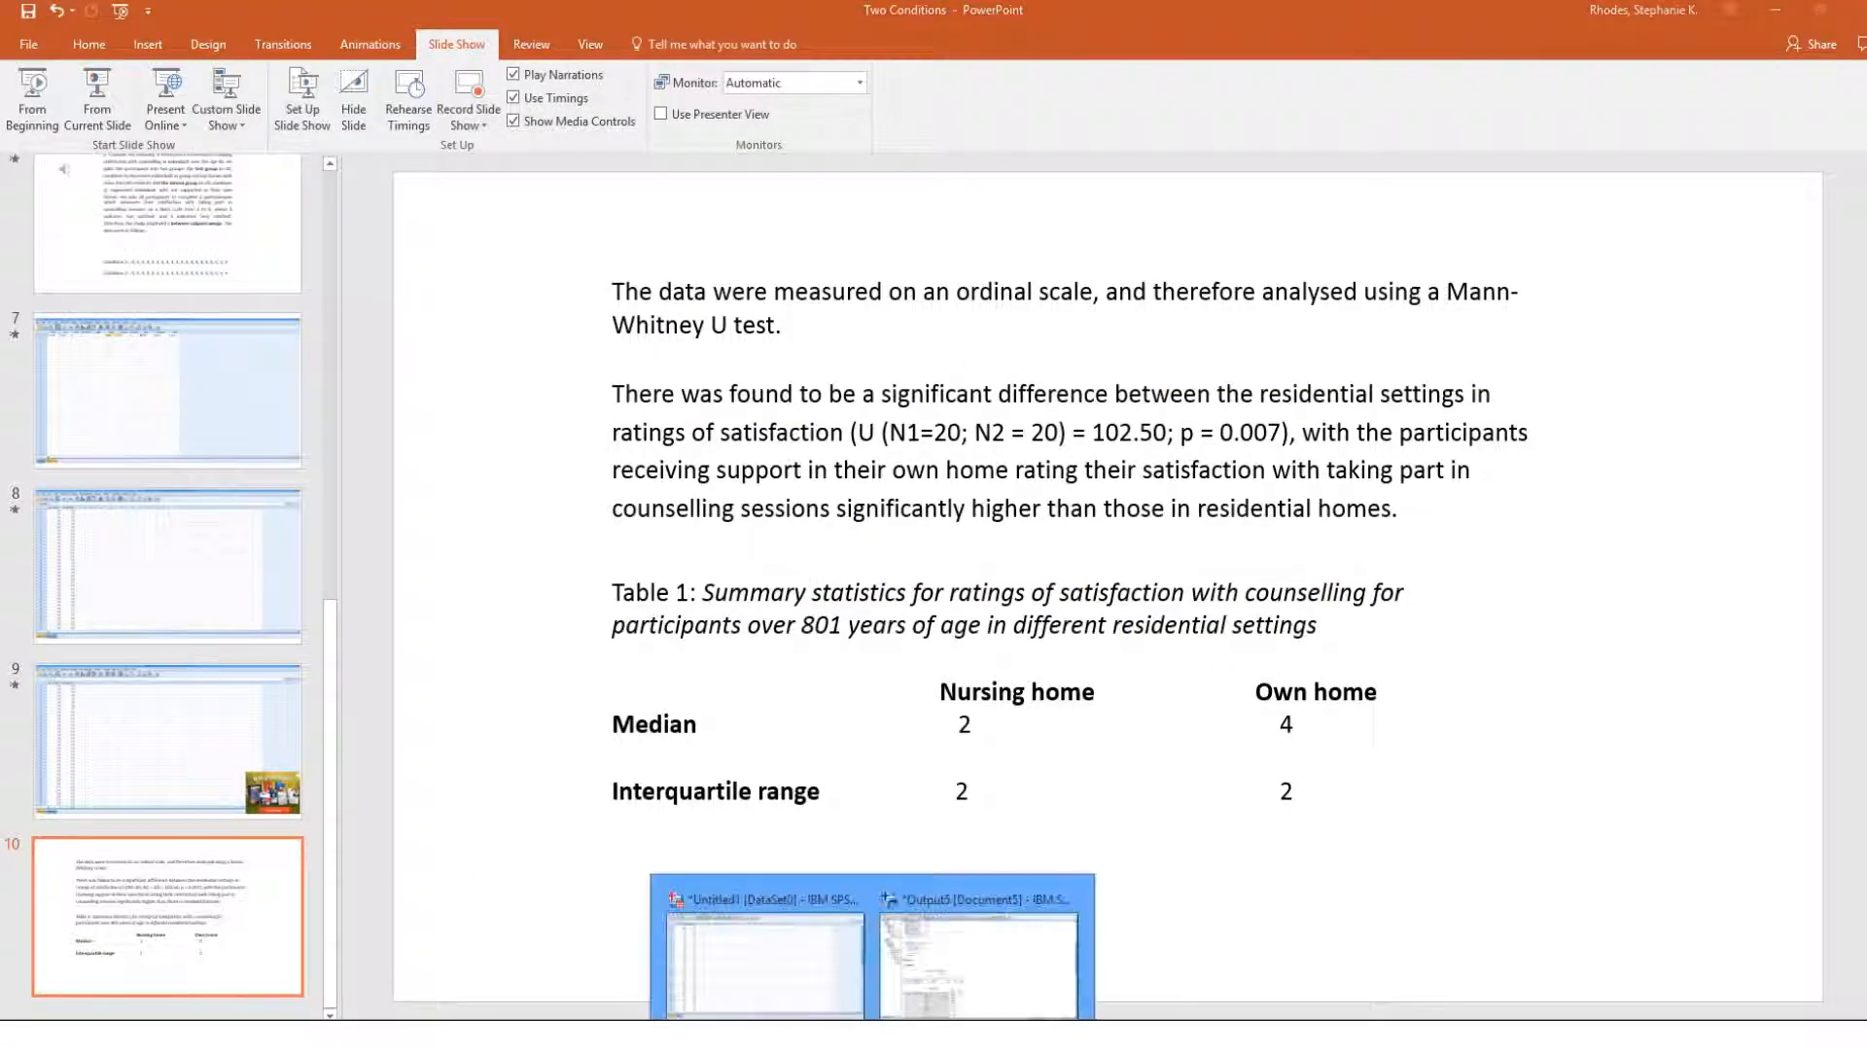
left_click(934, 989)
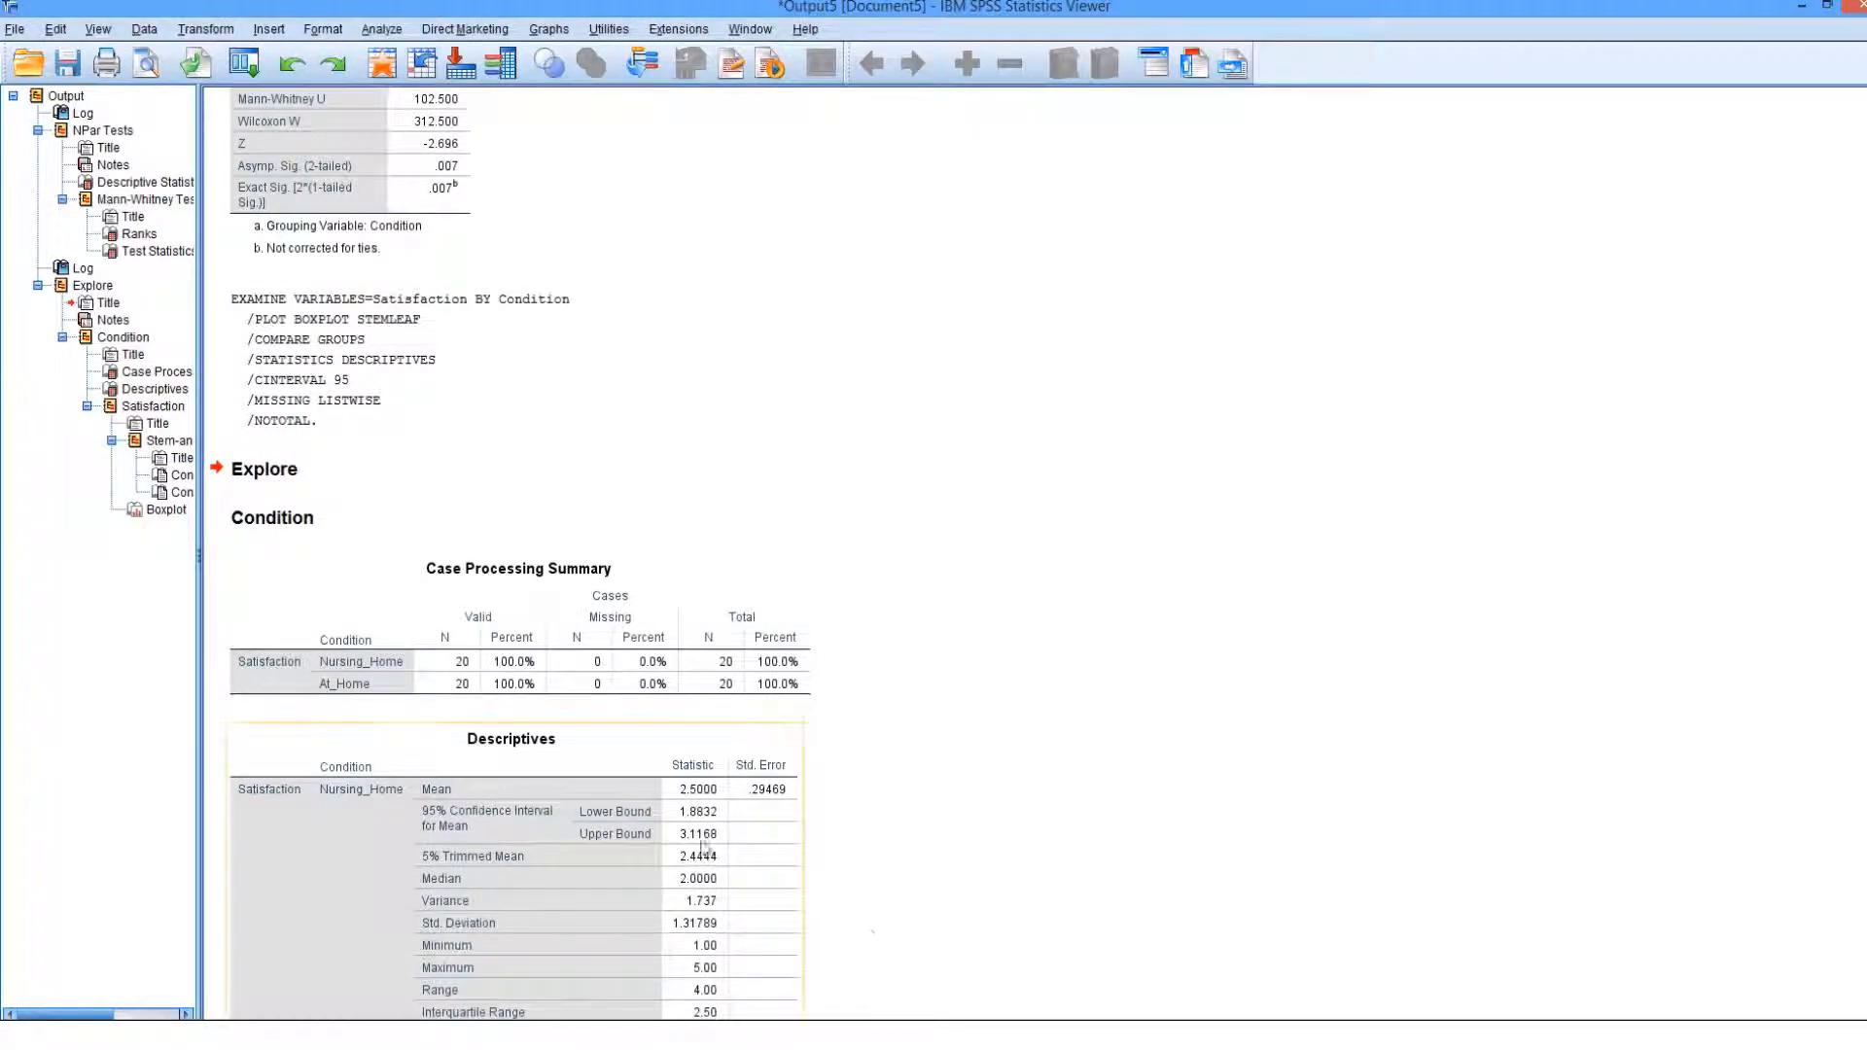
scroll(452, 705, "up", 3)
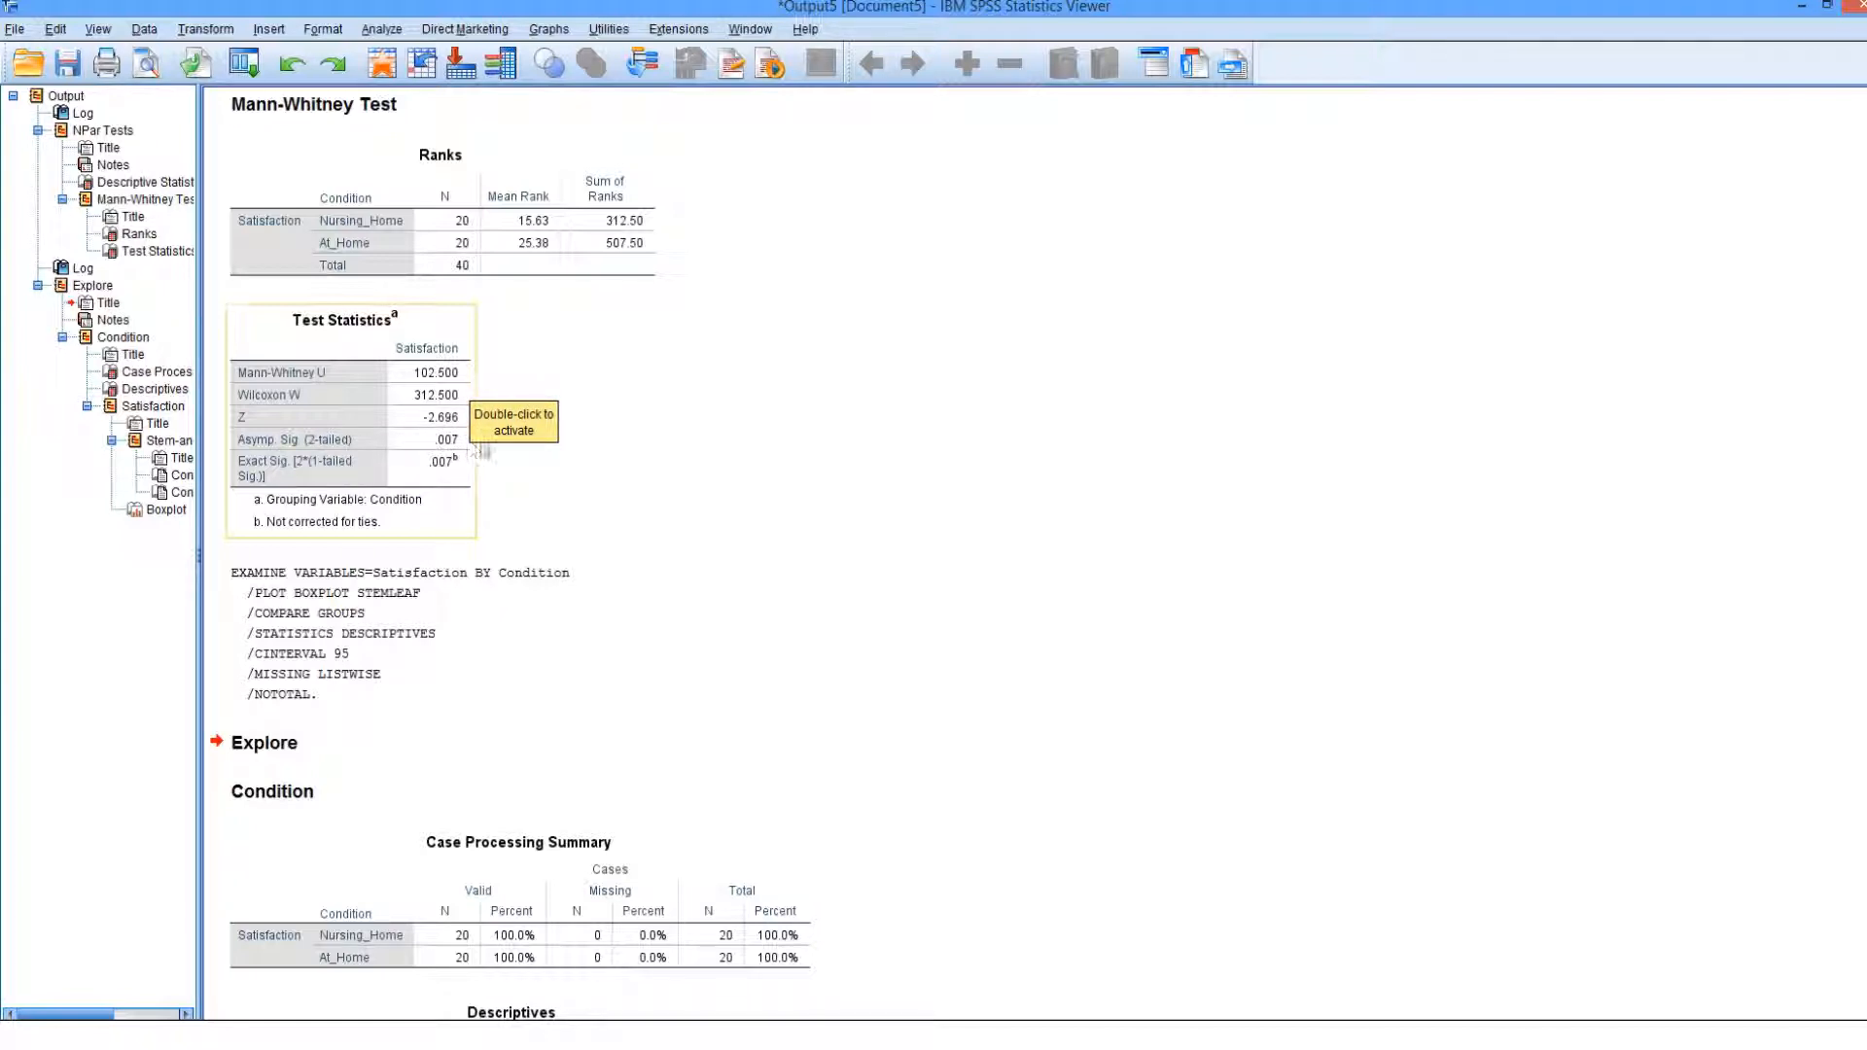
Return to the Two Conditions presentation in PowerPoint and start the slide show from the current Mann-Whitney write-up slide.
key("alt+Tab")
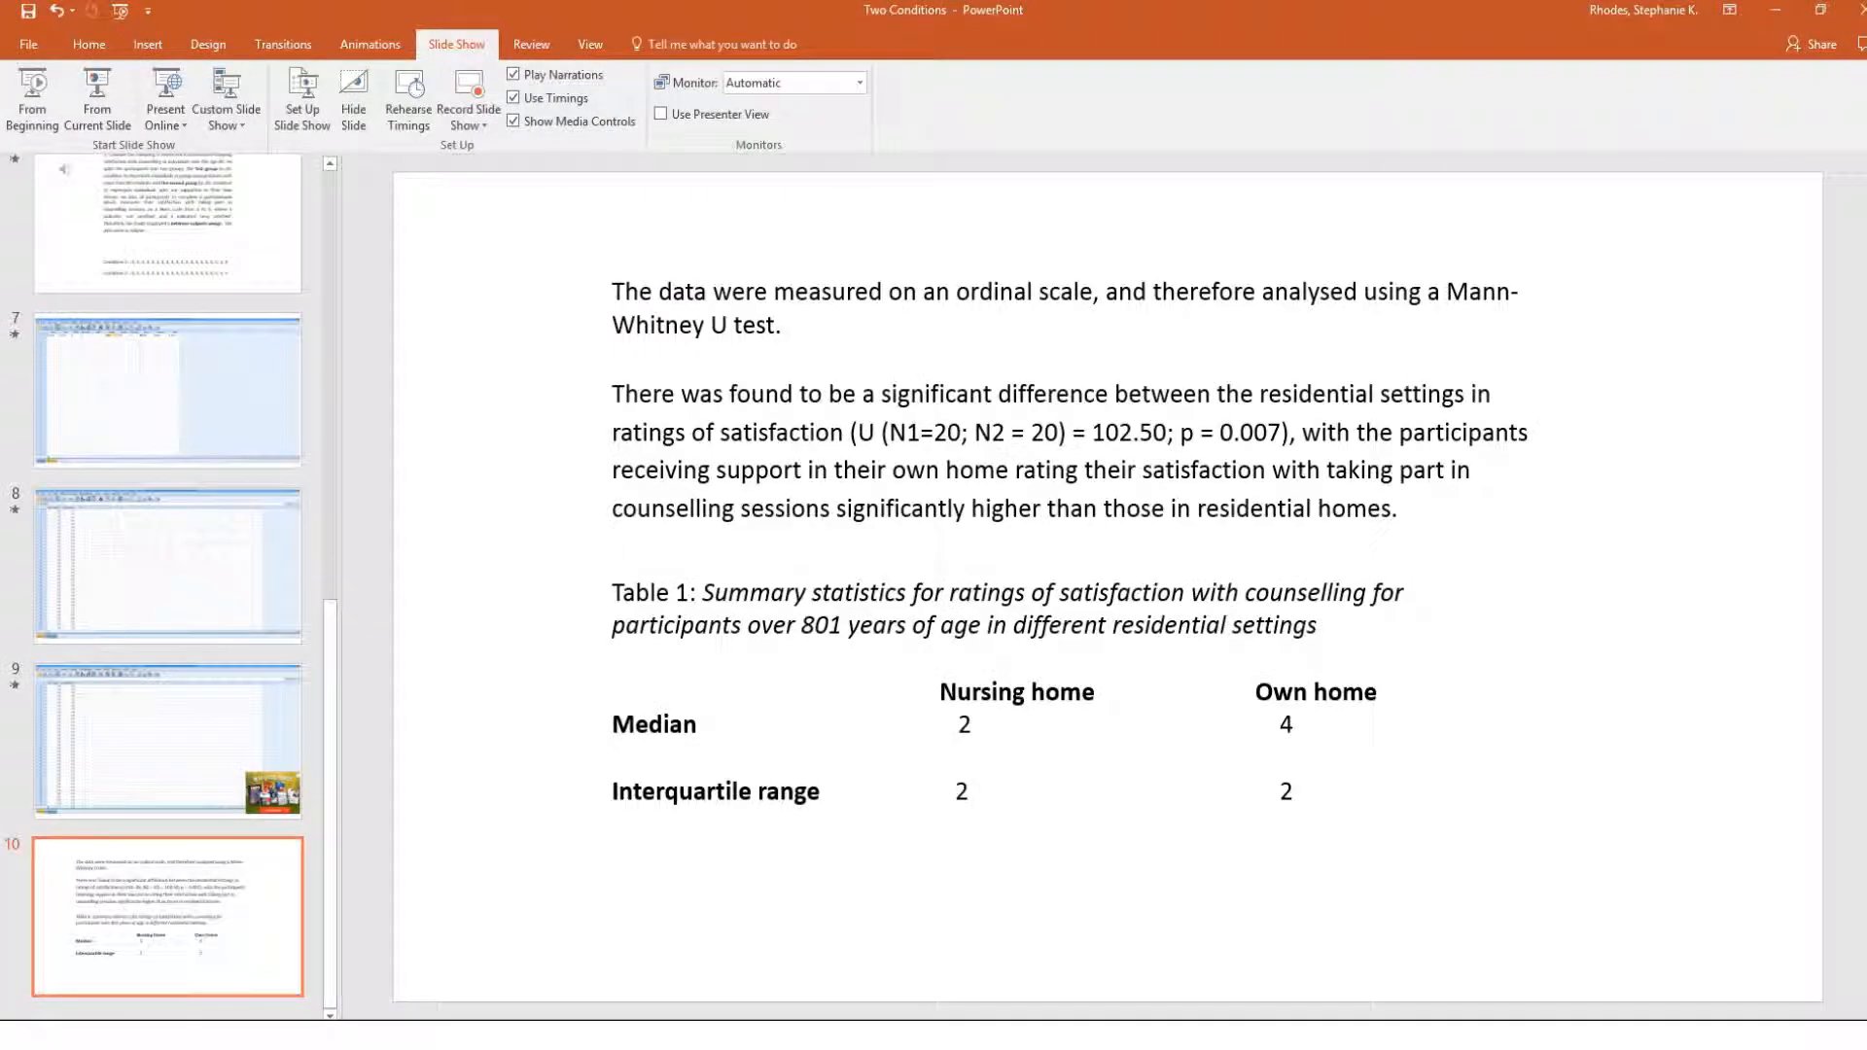
left_click(97, 102)
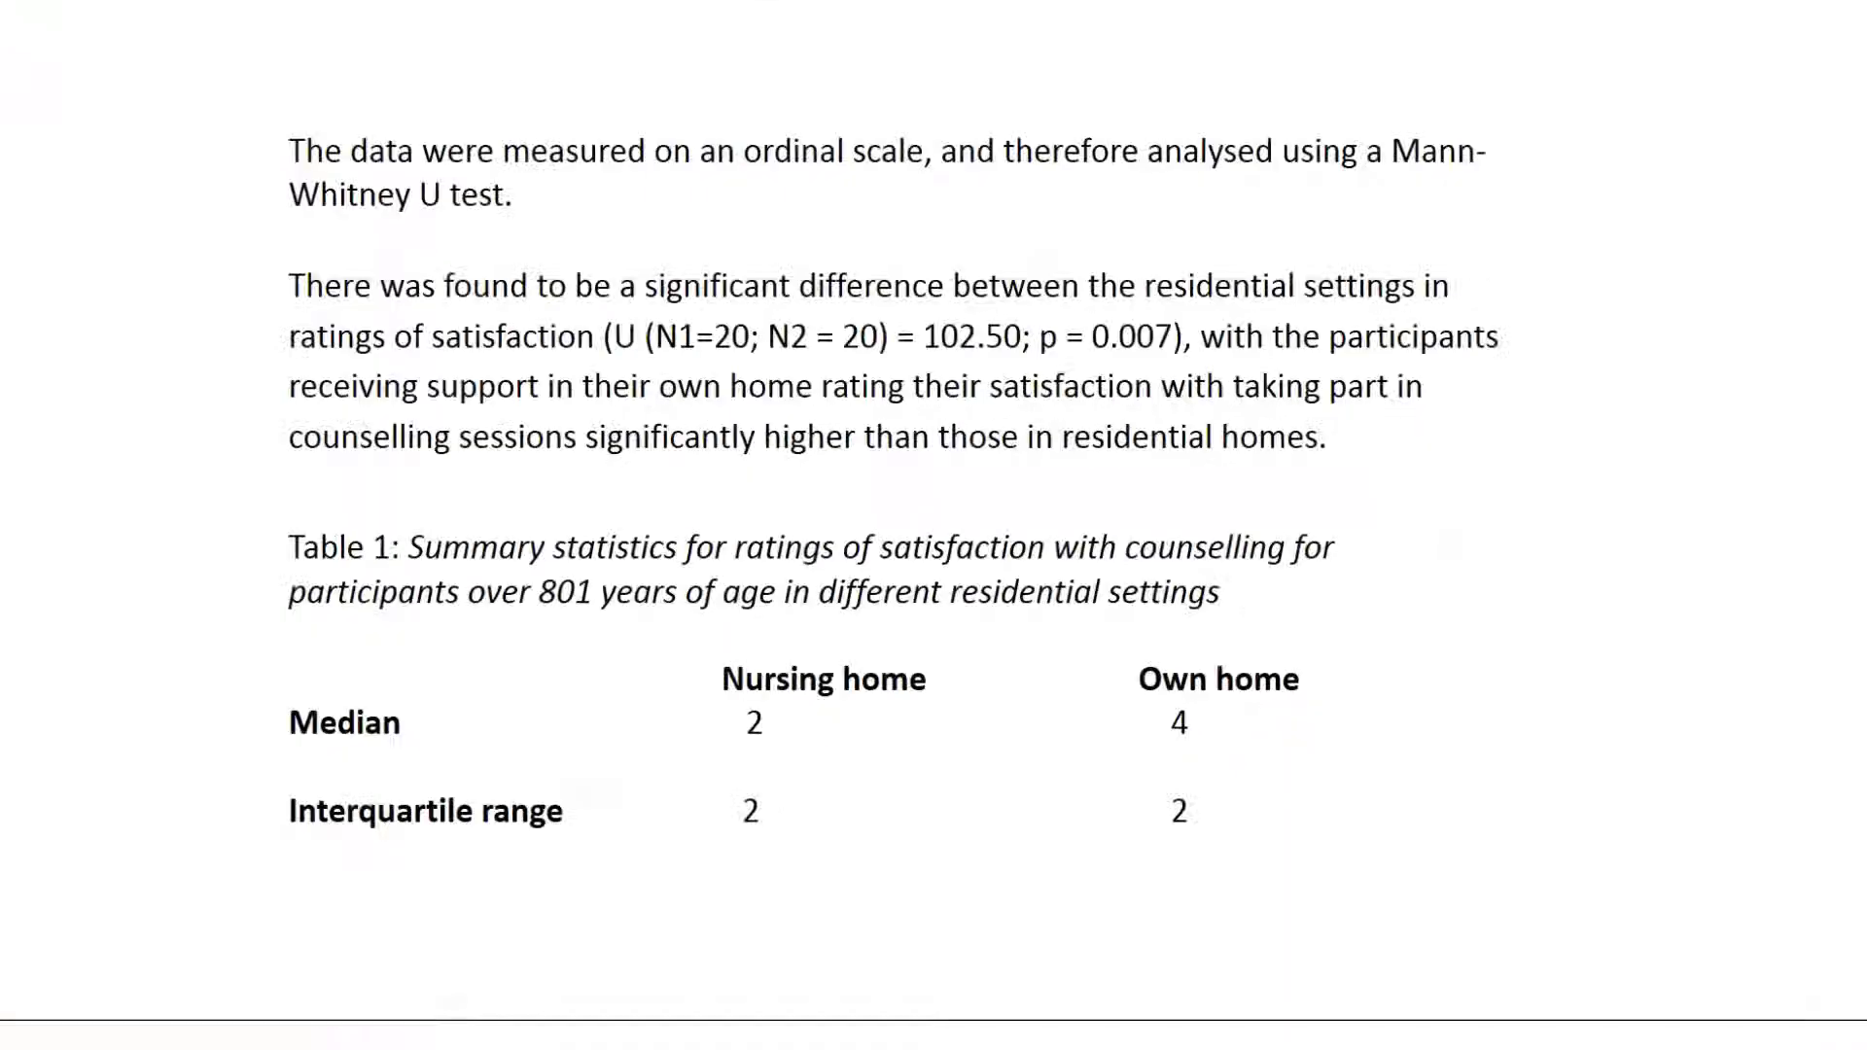